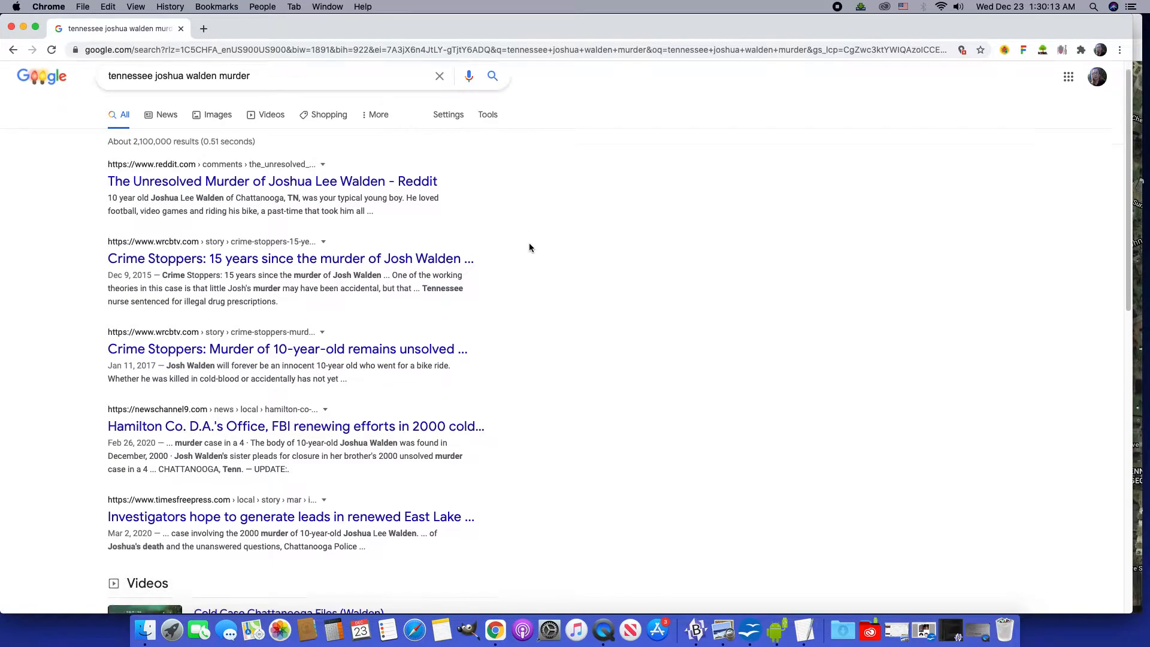
pyautogui.scroll(-2, 529, 248)
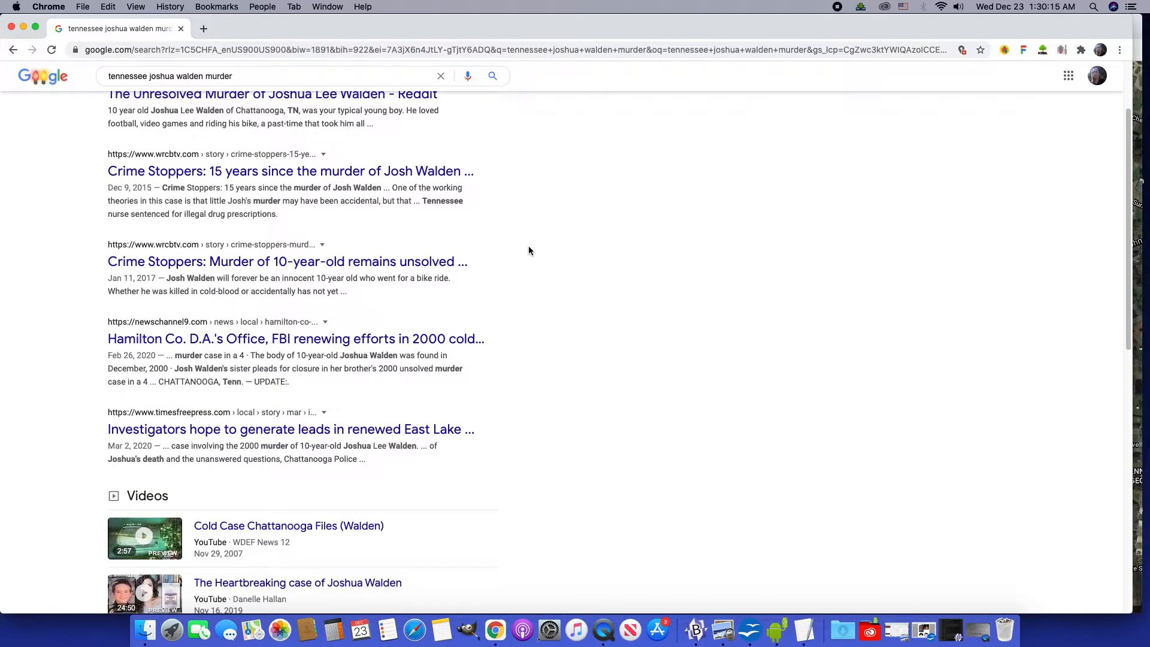
pyautogui.scroll(-2, 528, 250)
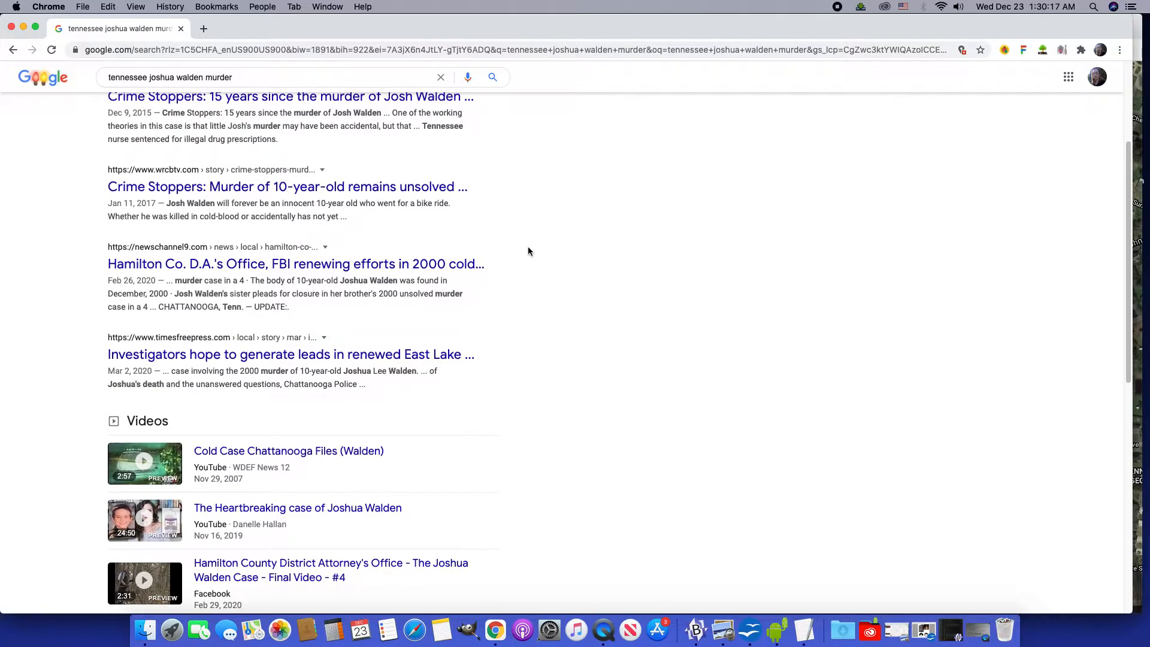
pyautogui.scroll(-1, 528, 250)
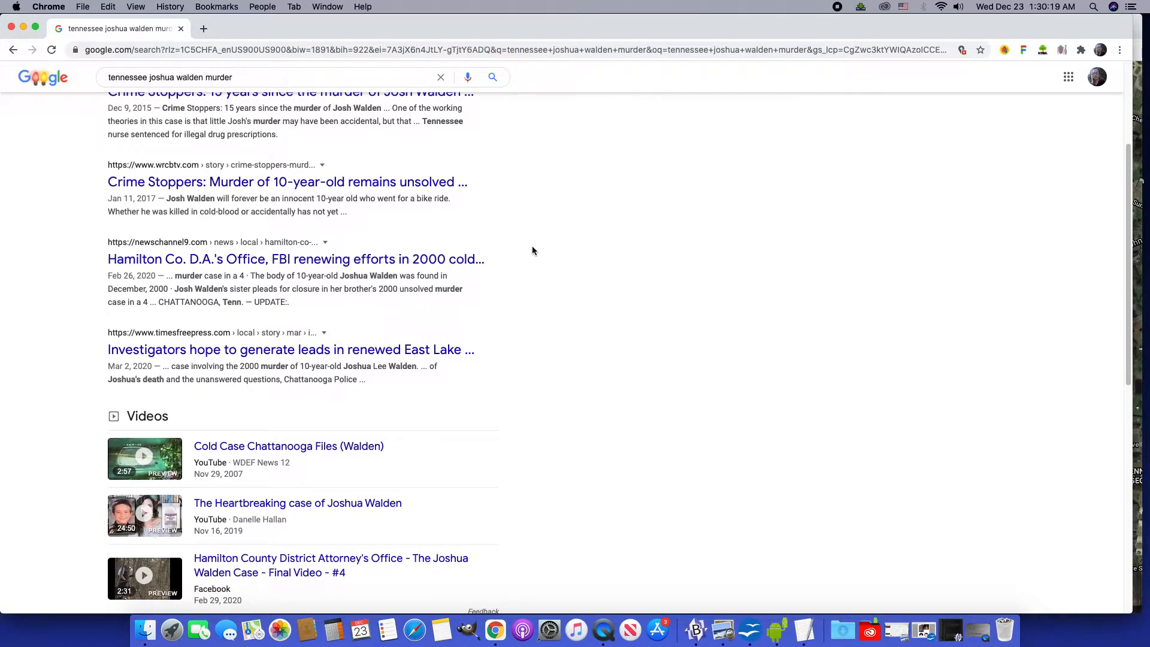
pyautogui.scroll(-1, 496, 334)
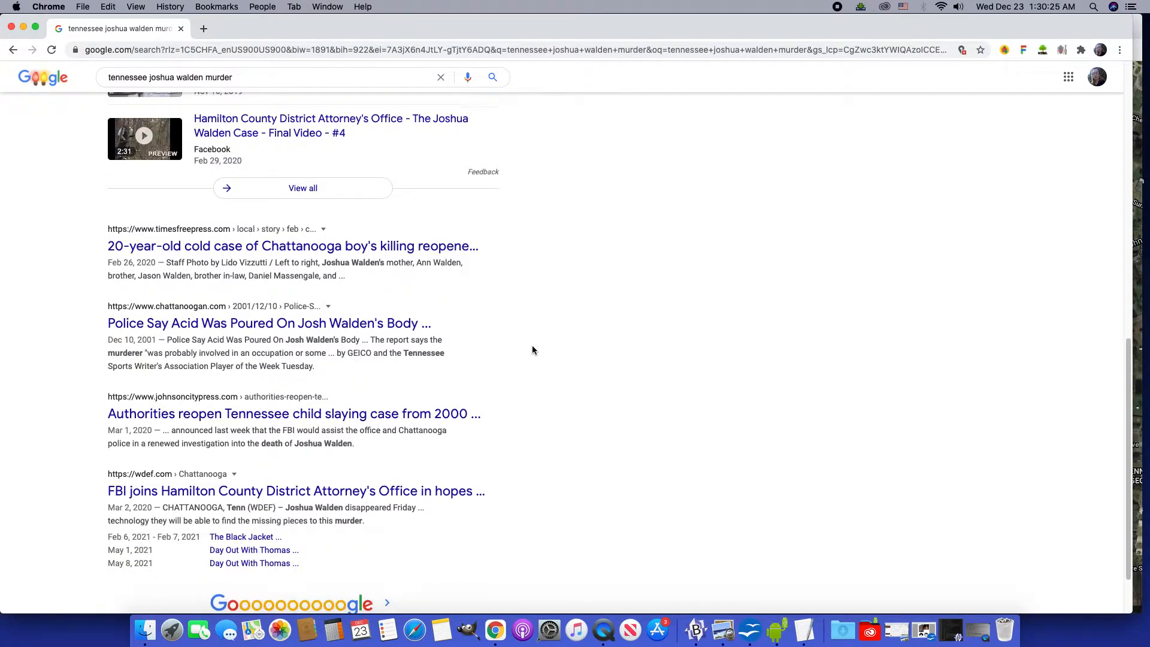
pyautogui.scroll(-1, 532, 349)
pyautogui.scroll(-1, 532, 349)
pyautogui.scroll(5, 533, 350)
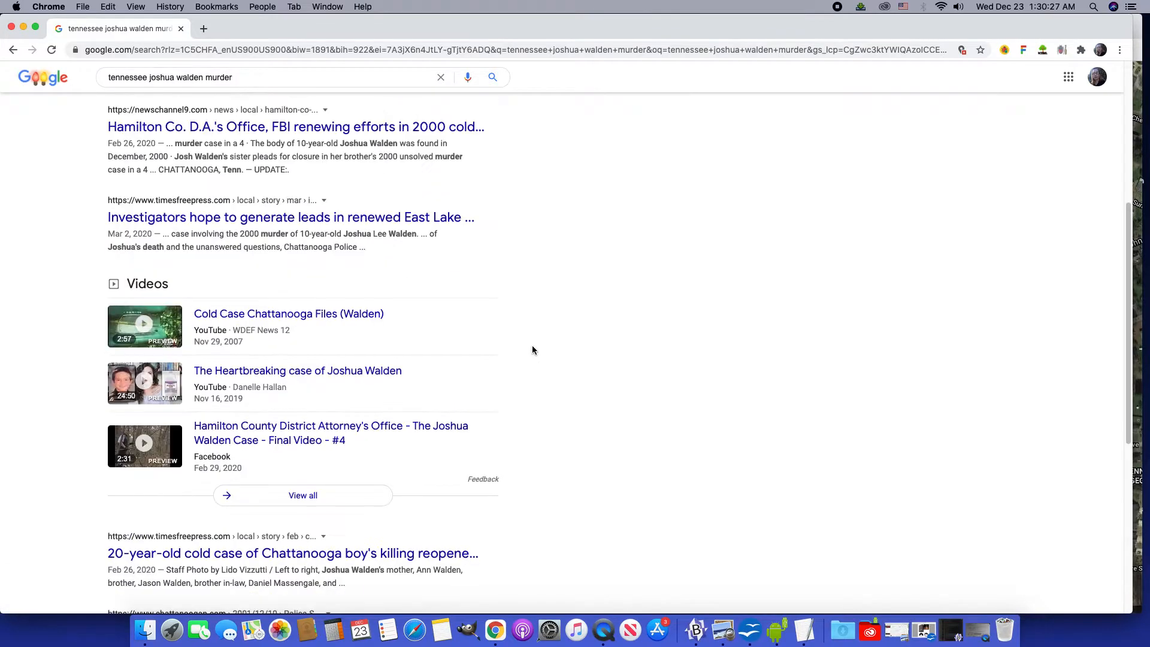
pyautogui.scroll(4, 532, 349)
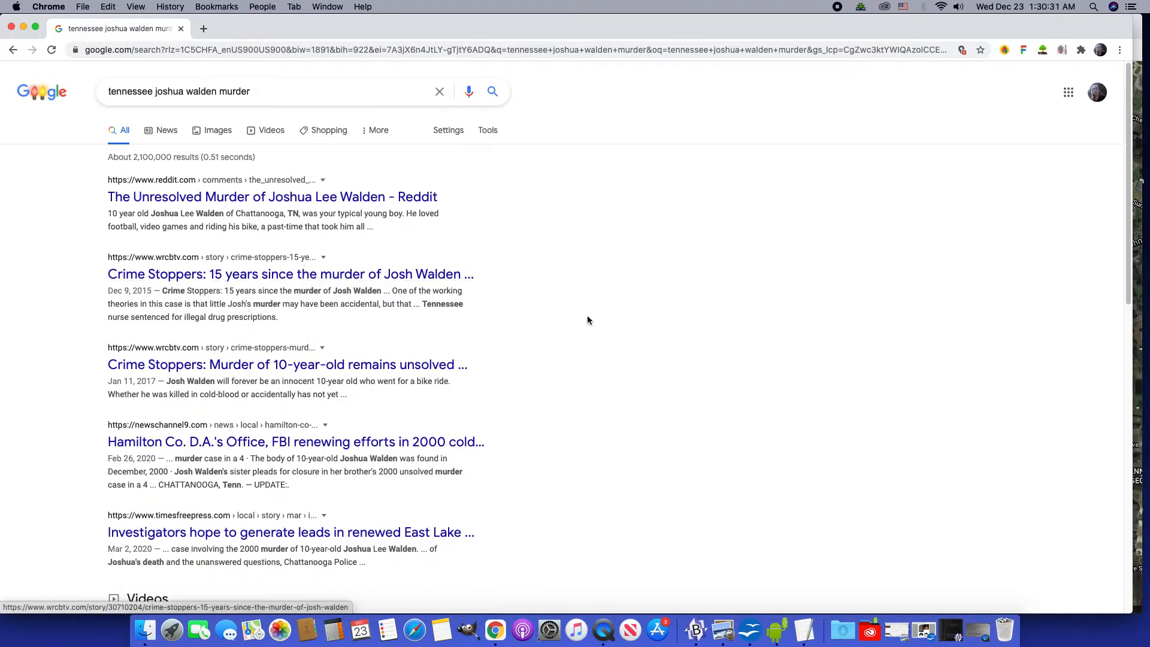
pyautogui.scroll(-1, 596, 319)
pyautogui.scroll(-1, 595, 319)
pyautogui.scroll(-1, 596, 320)
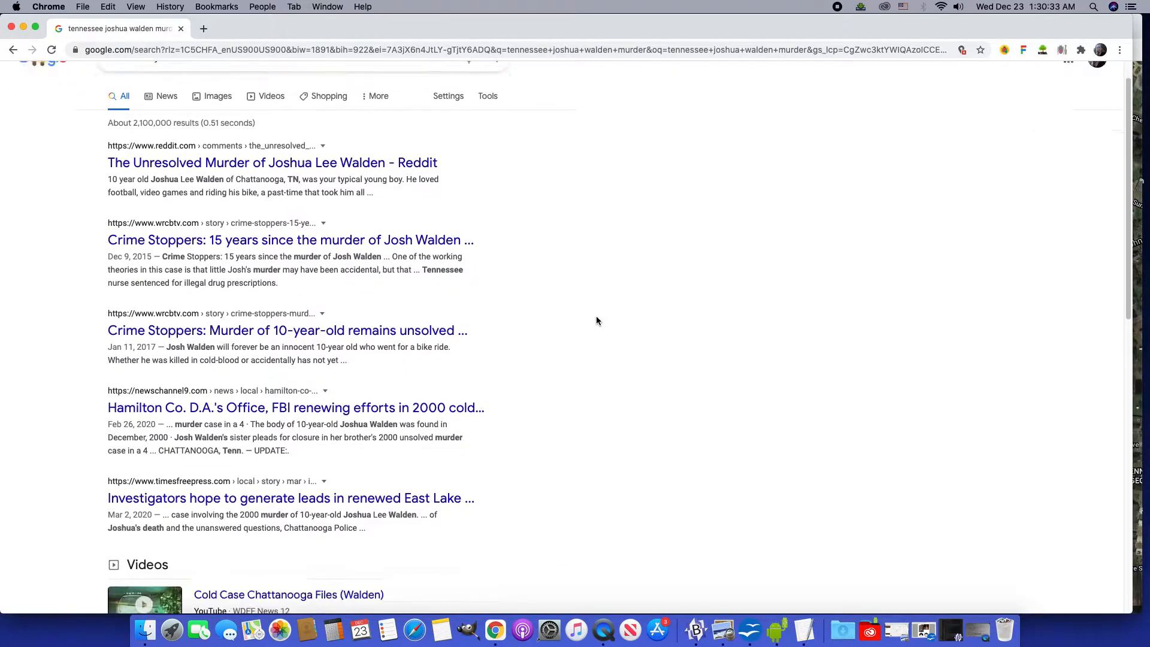
pyautogui.scroll(-3, 596, 321)
pyautogui.scroll(2, 595, 321)
pyautogui.scroll(2, 595, 321)
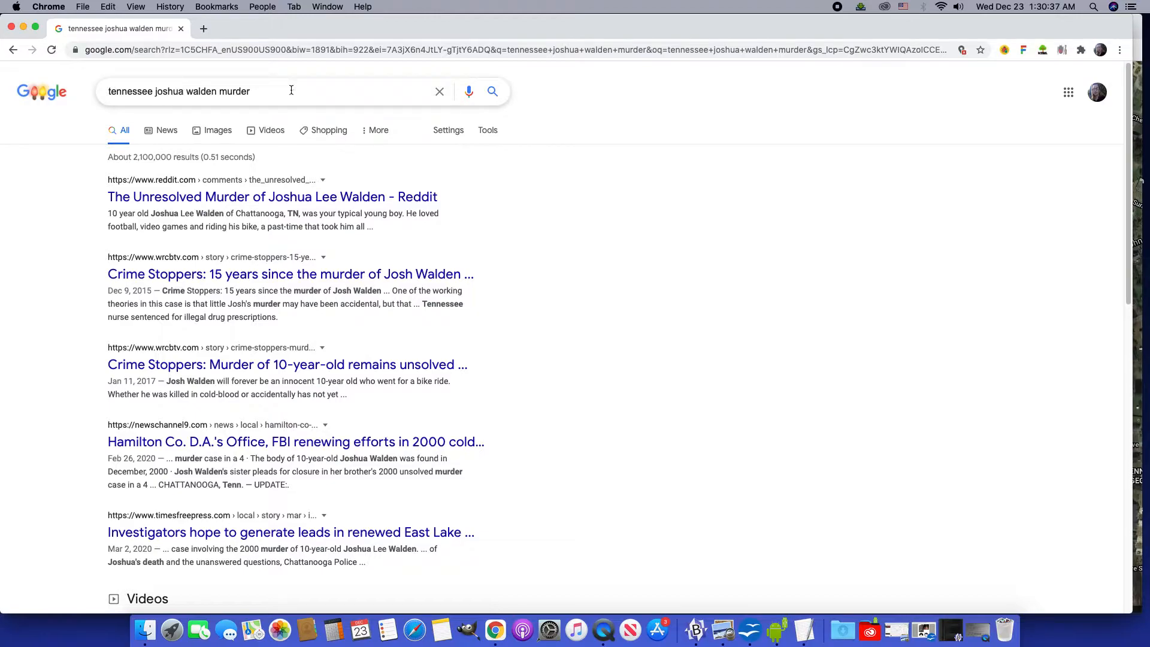
# Edit the query to 'middle tennessee joshua walden murder' and run the search.
pyautogui.moveTo(280, 92); pyautogui.dragTo(99, 81)
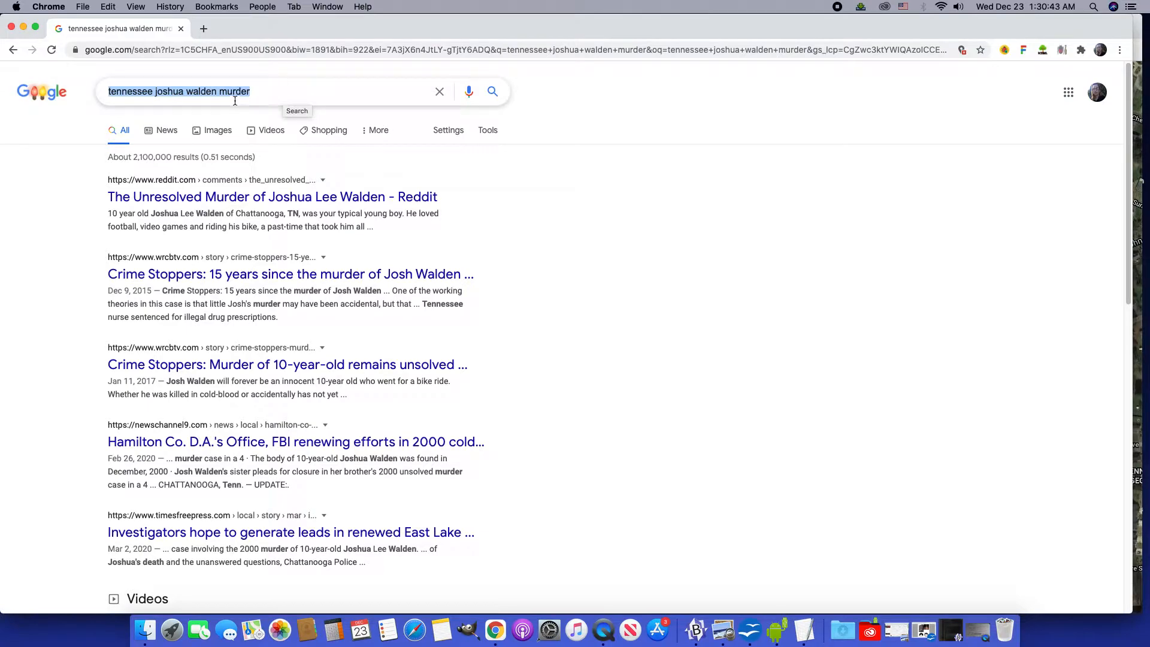
pyautogui.click(151, 91)
pyautogui.moveTo(151, 92); pyautogui.dragTo(89, 90)
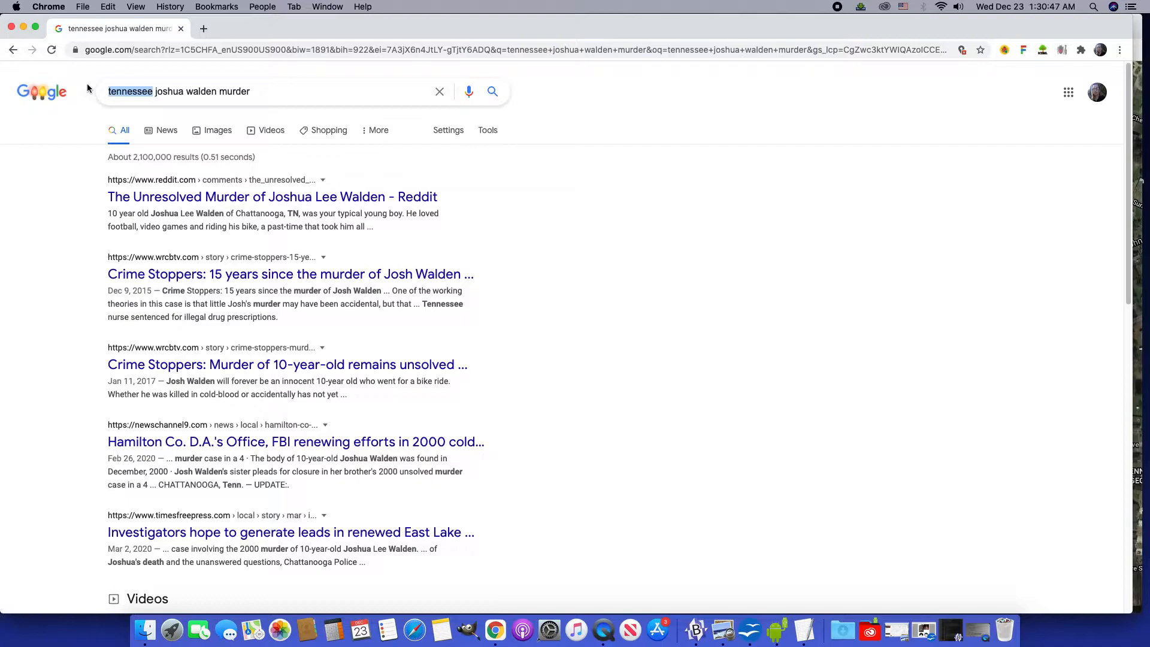
pyautogui.write('mi')
pyautogui.press('BackSpace')
pyautogui.write('iddle')
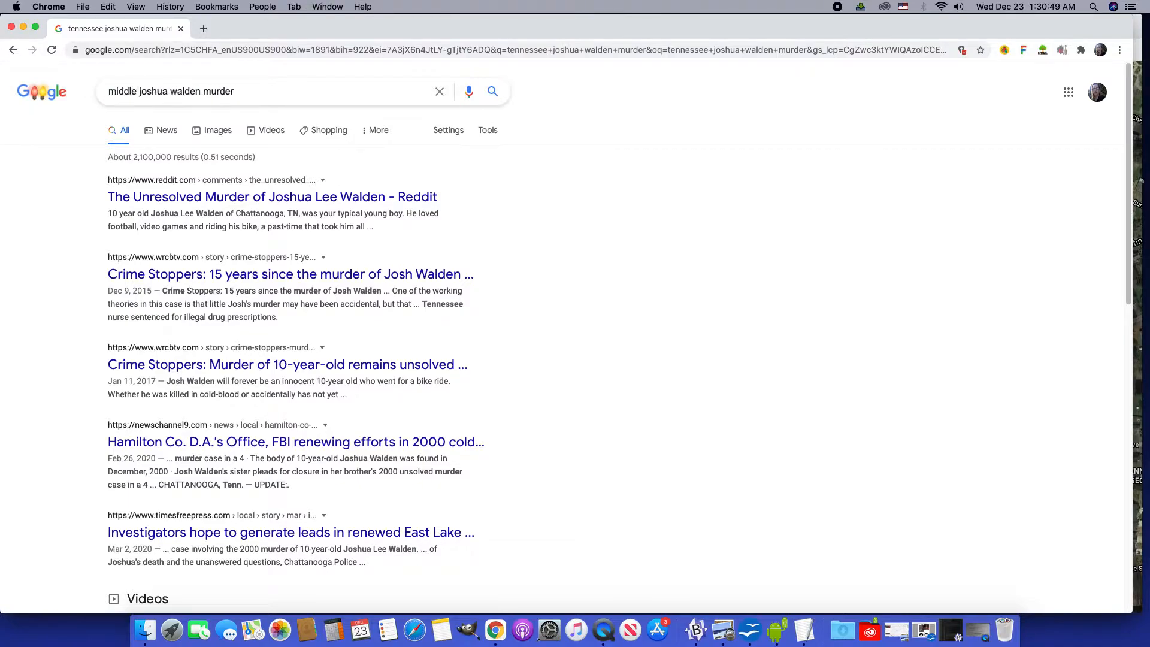
pyautogui.write(' tennesse')
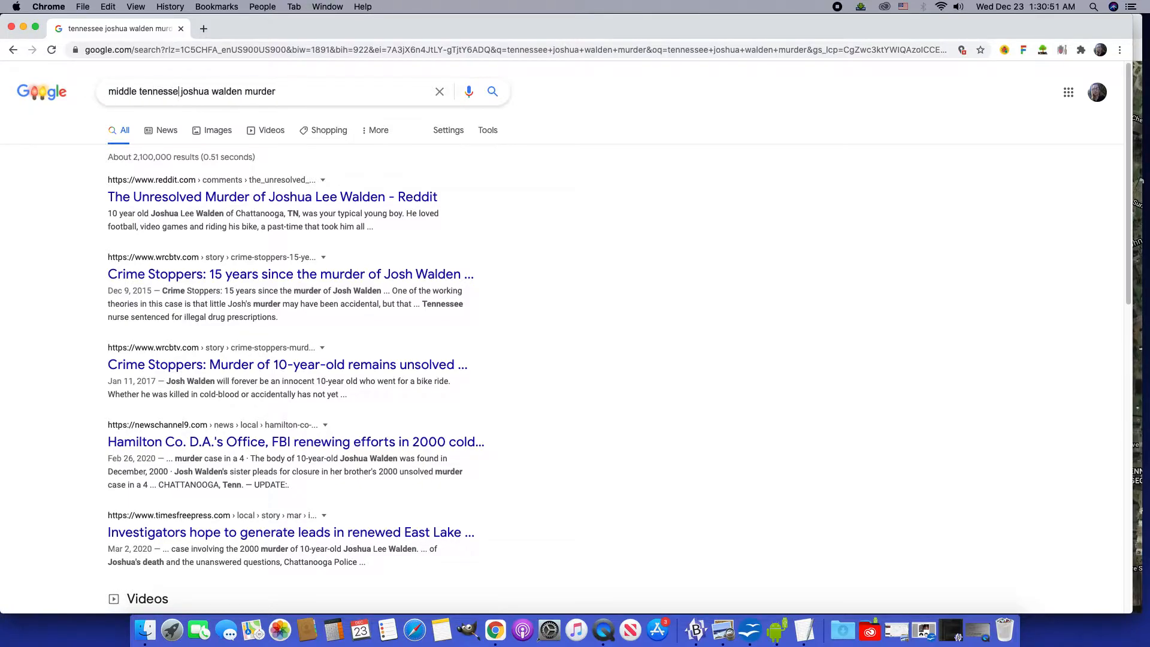
pyautogui.write('e')
pyautogui.press('Return')
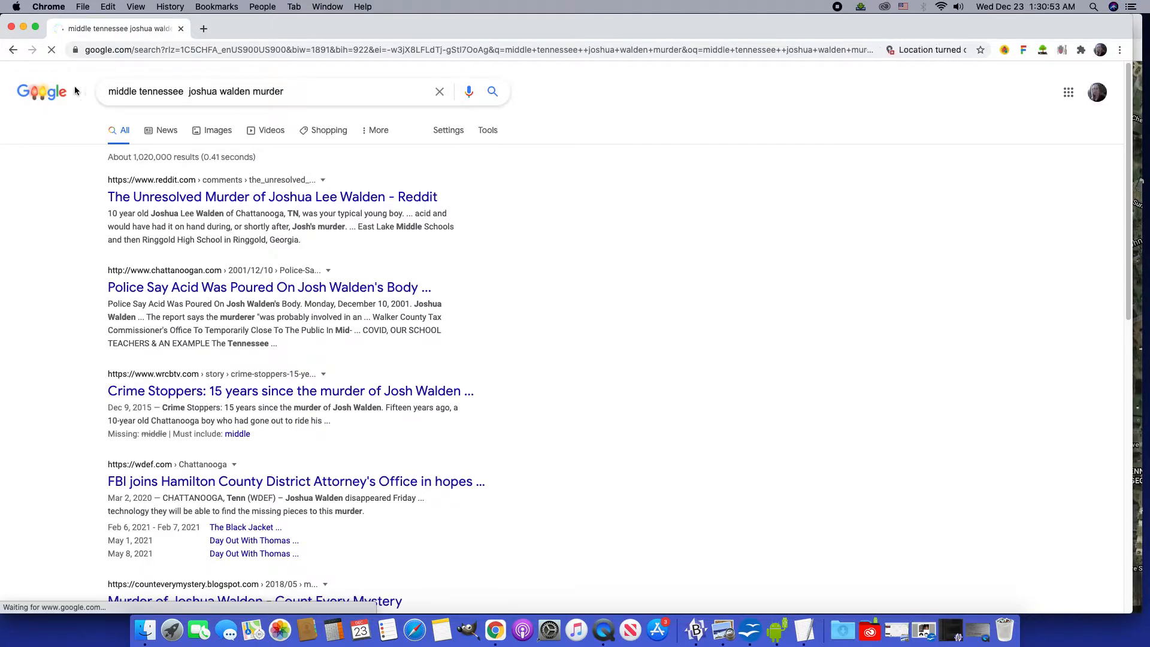
pyautogui.scroll(-1, 295, 304)
pyautogui.scroll(-1, 296, 304)
pyautogui.scroll(-2, 294, 304)
pyautogui.scroll(-2, 295, 305)
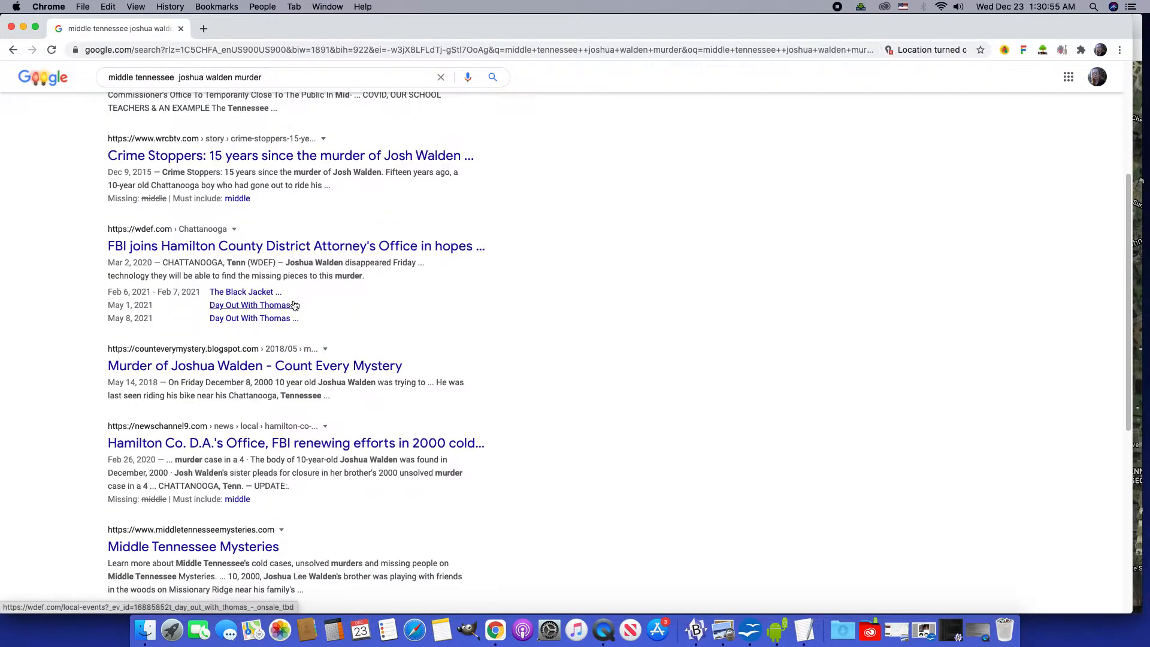
pyautogui.scroll(-2, 294, 306)
pyautogui.scroll(-1, 295, 306)
pyautogui.scroll(-1, 294, 306)
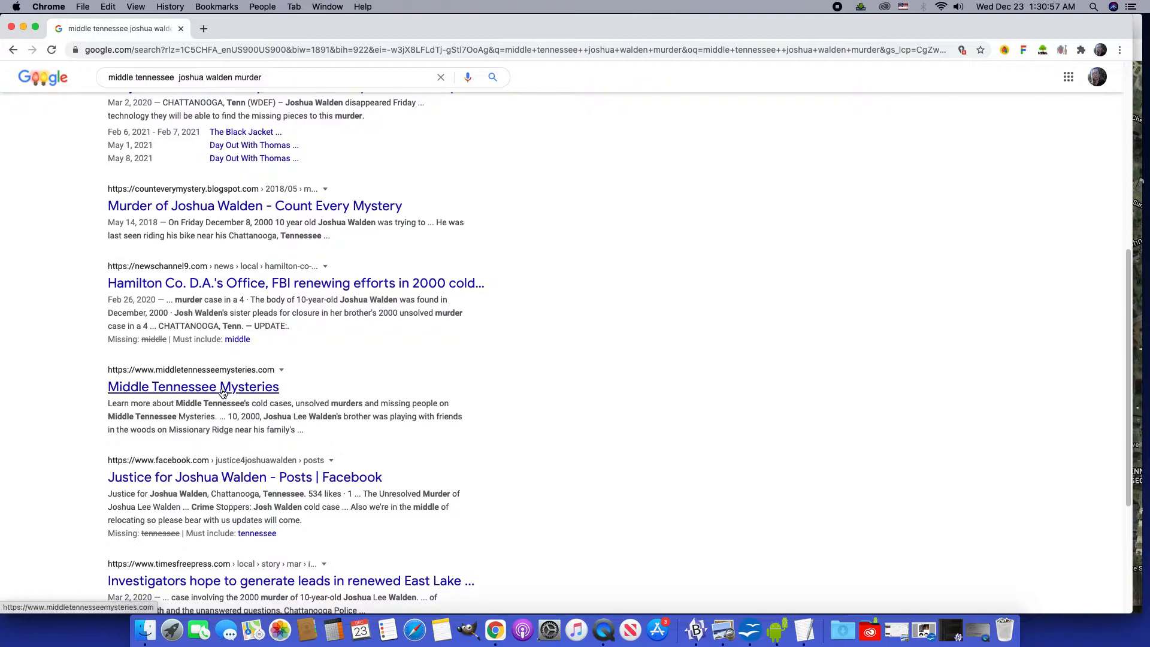
# Open the Middle Tennessee Mysteries result and the Joshua Lee Walden article.
pyautogui.click(223, 388)
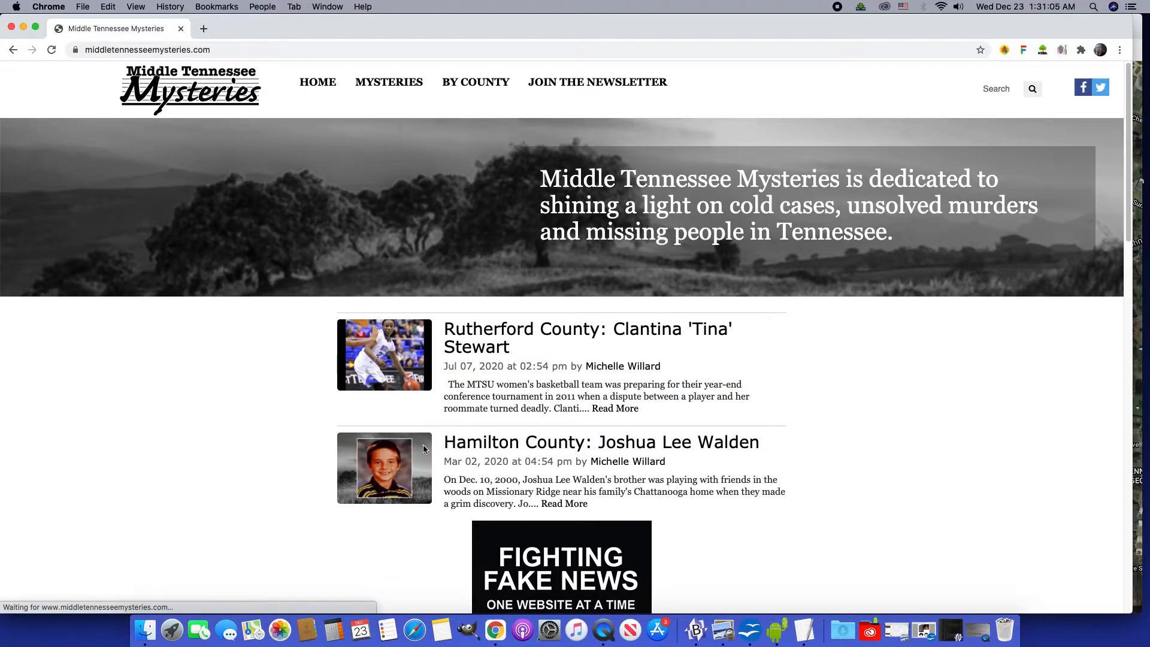
pyautogui.click(472, 446)
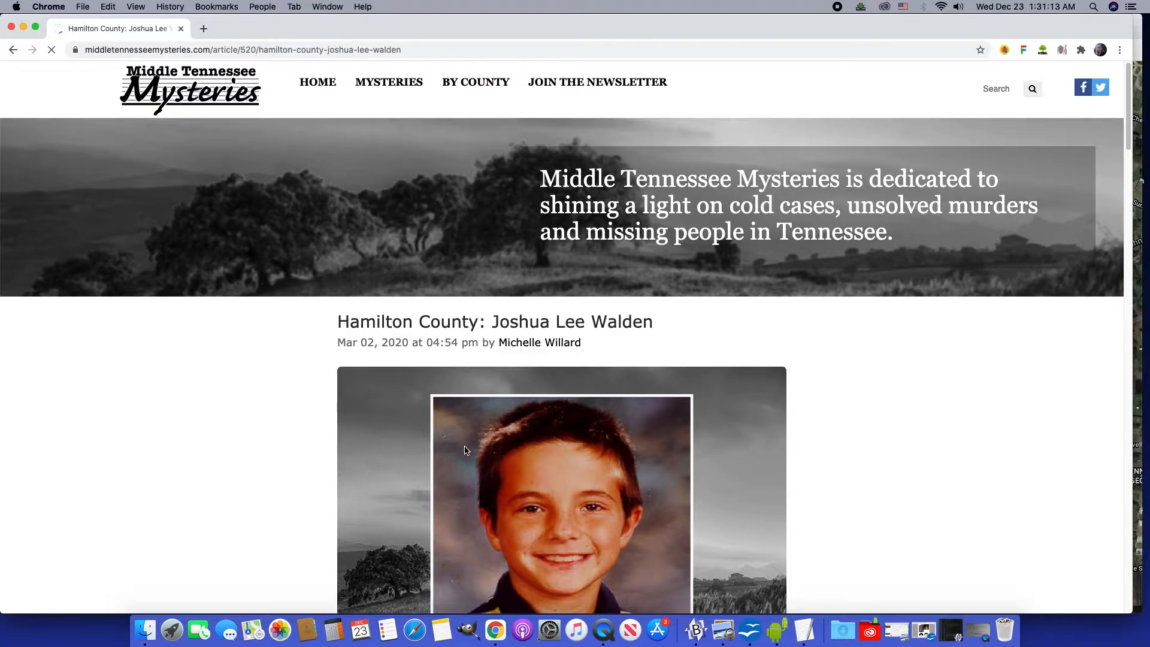
pyautogui.scroll(-2, 465, 451)
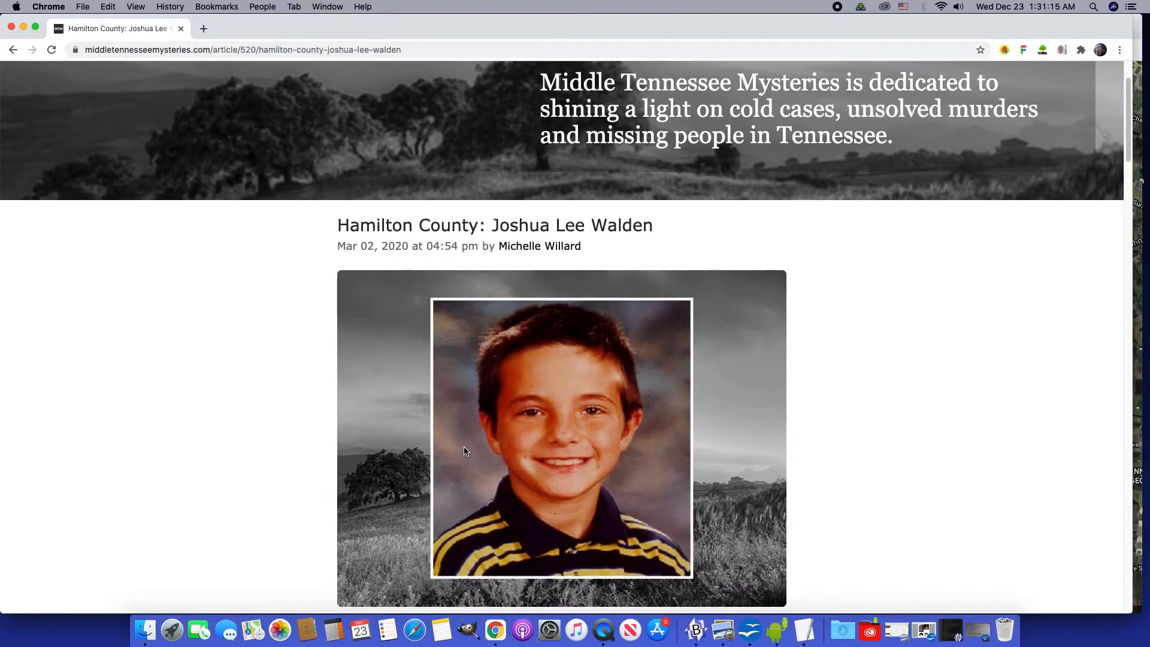
pyautogui.scroll(-1, 465, 450)
pyautogui.scroll(-3, 465, 450)
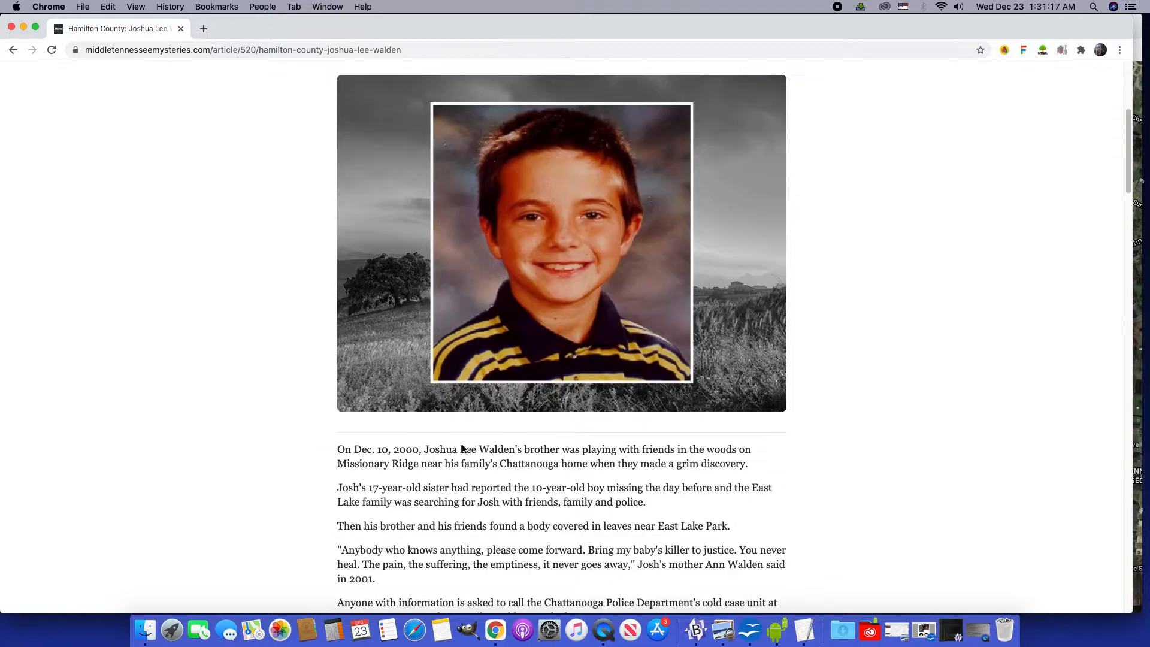
pyautogui.scroll(-1, 463, 450)
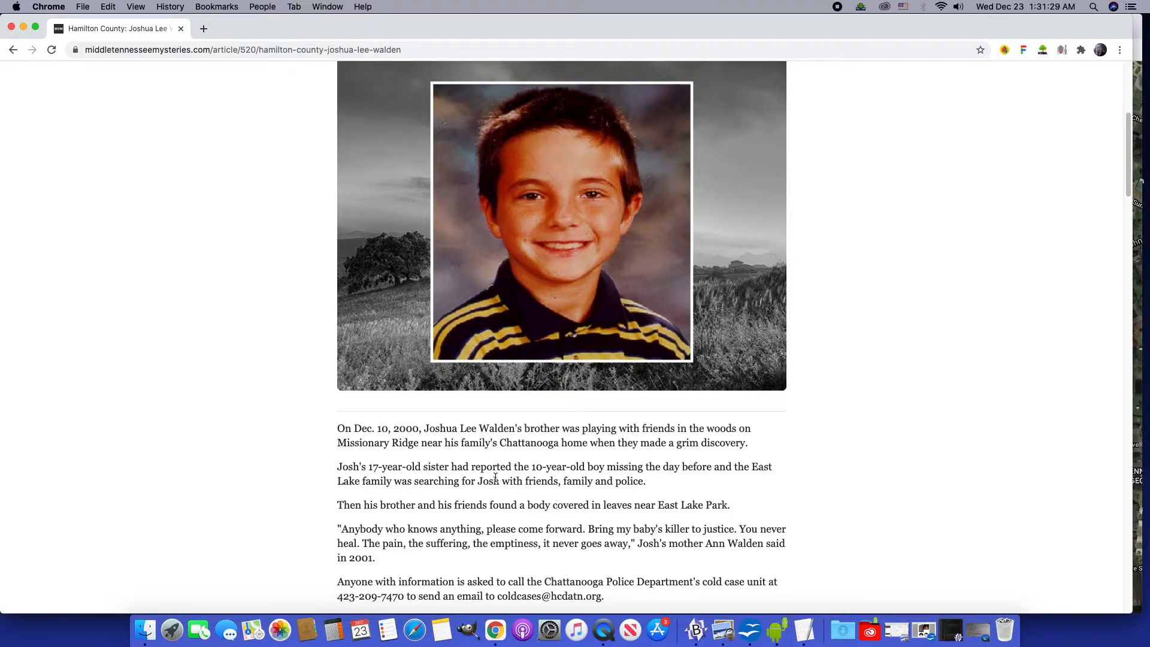
# Highlight the date Dec. 10, 2000, then highlight Missionary Ridge instead.
pyautogui.moveTo(355, 429); pyautogui.dragTo(419, 430)
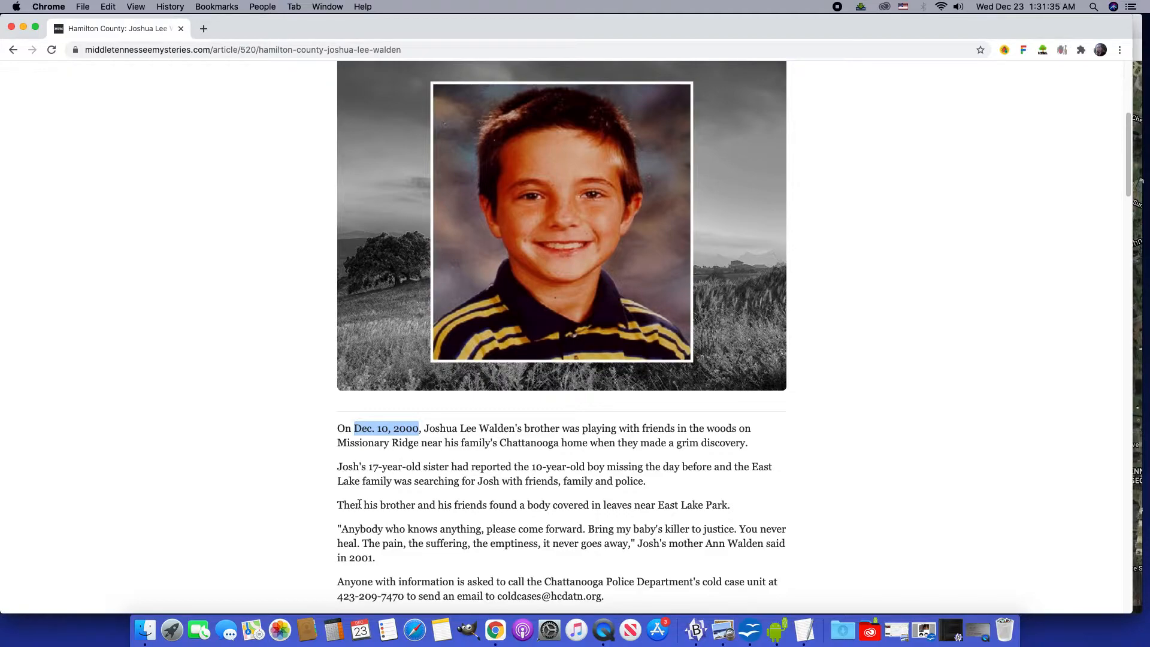
pyautogui.scroll(-1, 359, 504)
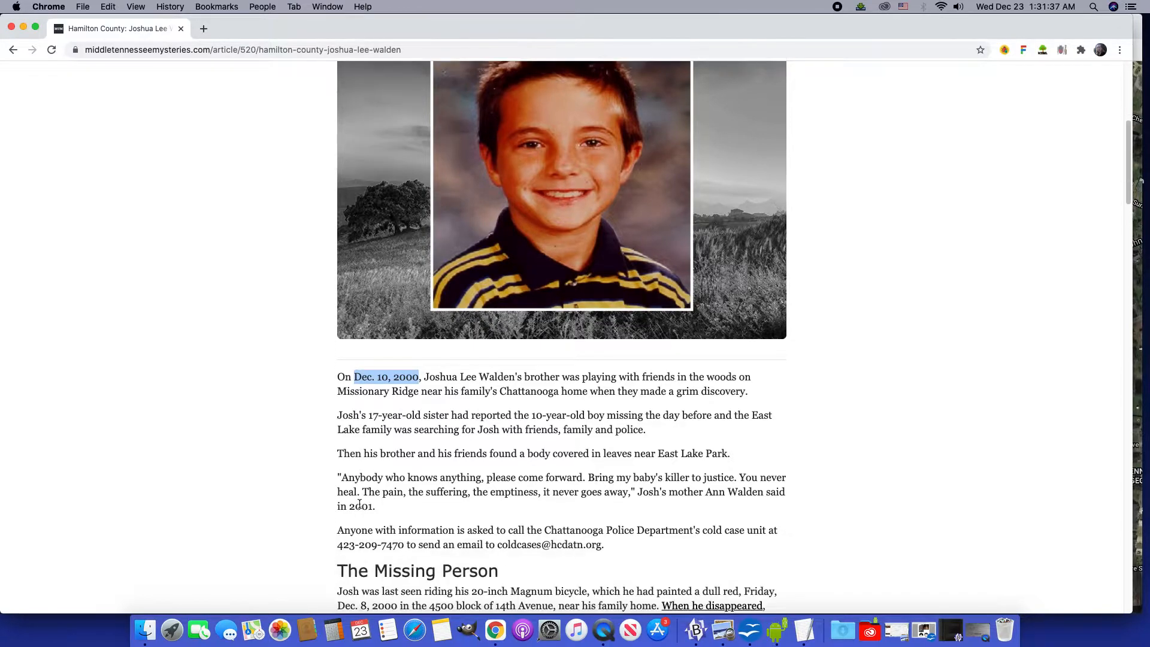
pyautogui.click(269, 449)
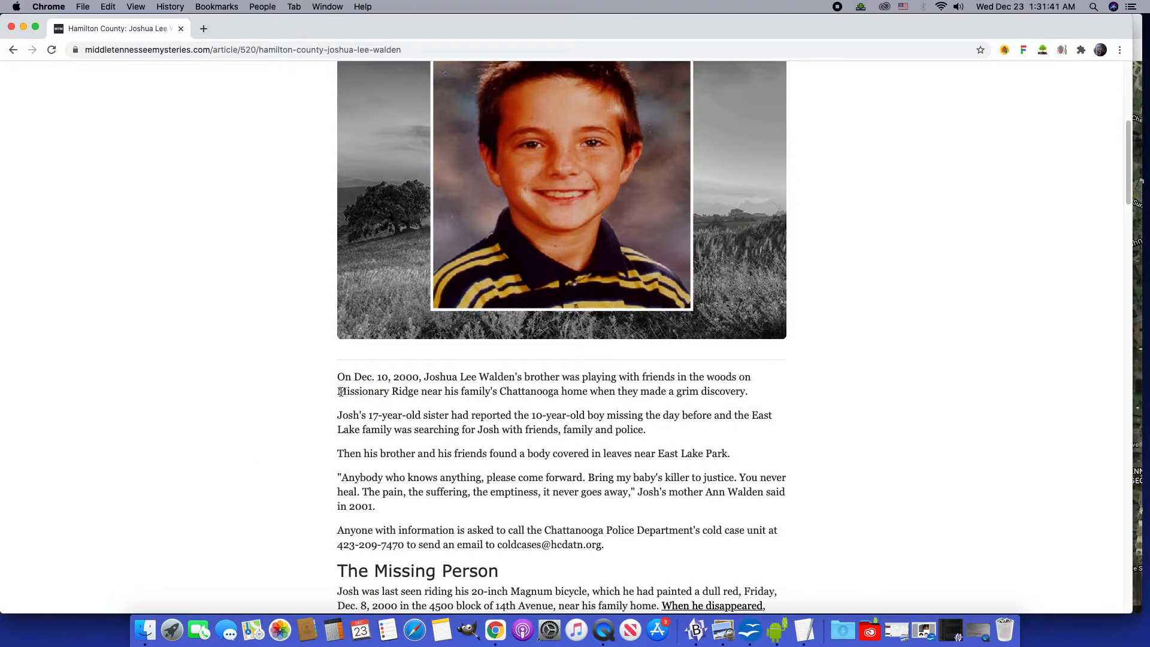
pyautogui.moveTo(339, 392); pyautogui.dragTo(419, 392)
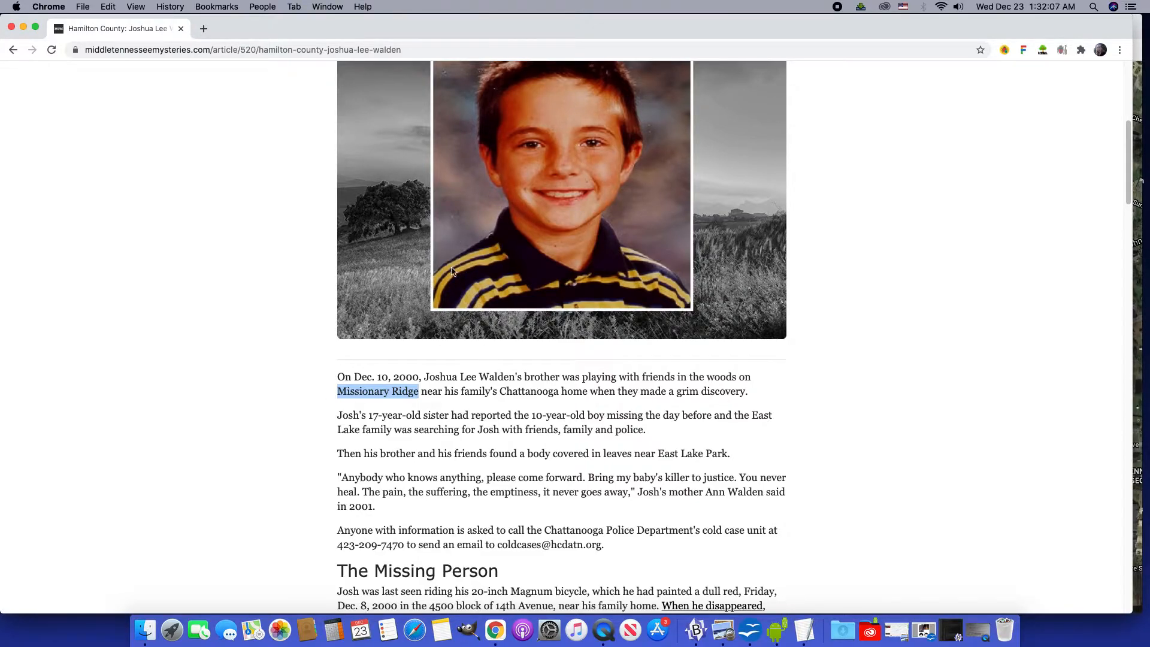
# Highlight 'grim', the friends-family-police phrase and 'leaves' in turn, clearing each.
pyautogui.click(279, 360)
pyautogui.scroll(-1, 278, 361)
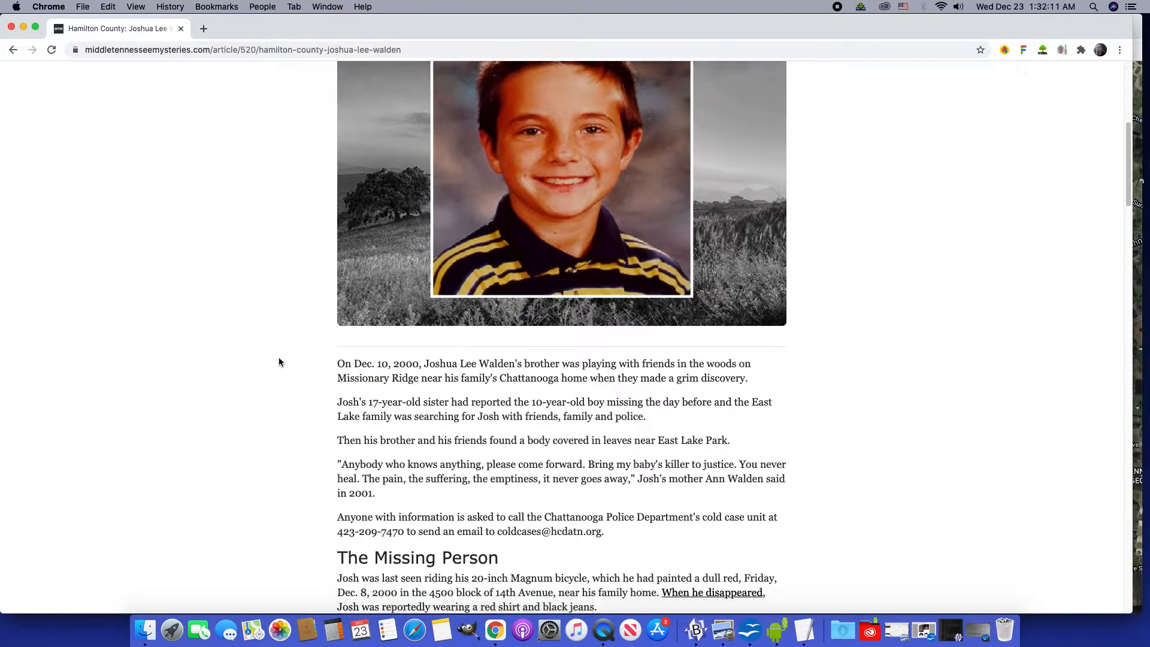
pyautogui.scroll(-1, 280, 363)
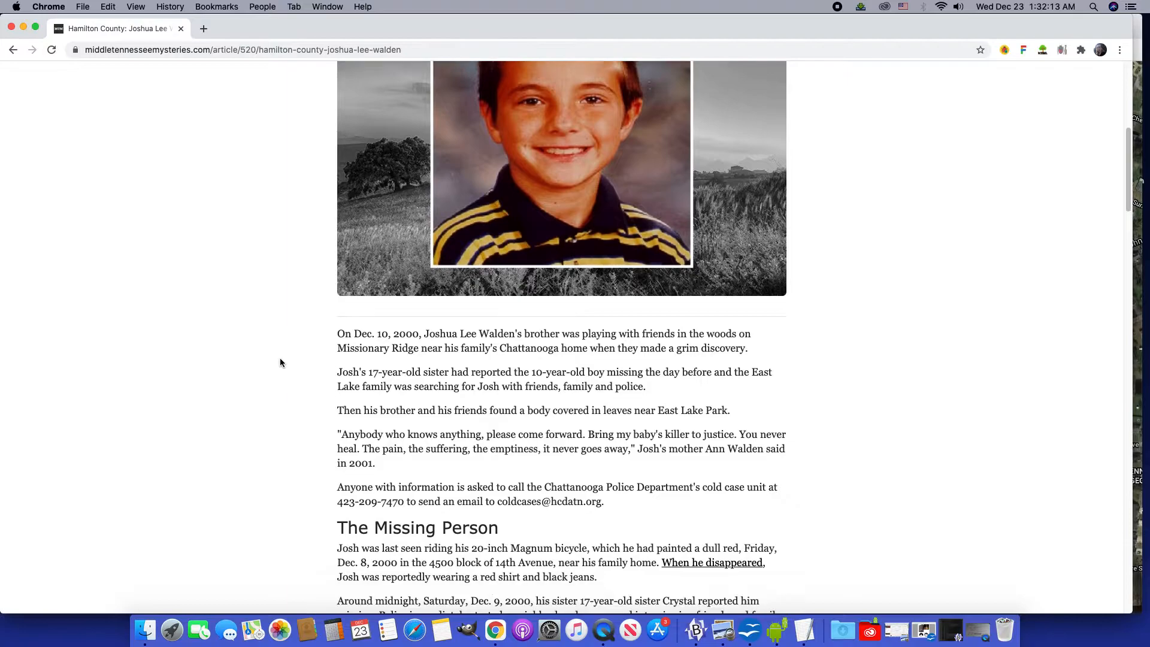
pyautogui.scroll(-1, 282, 362)
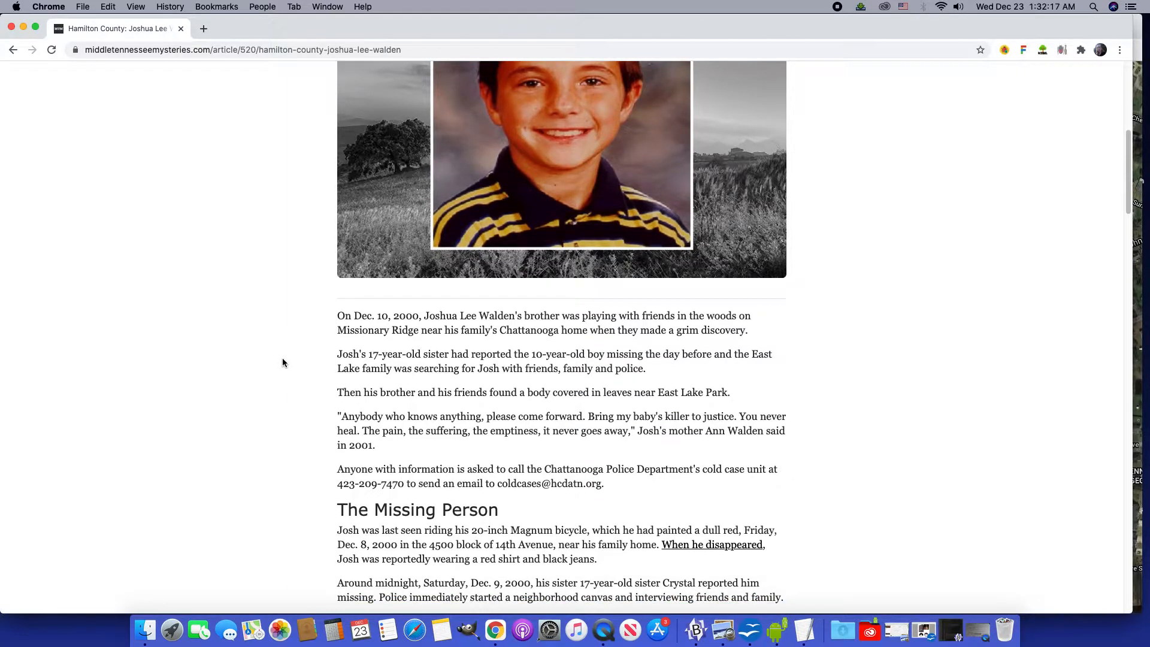
pyautogui.scroll(-2, 282, 362)
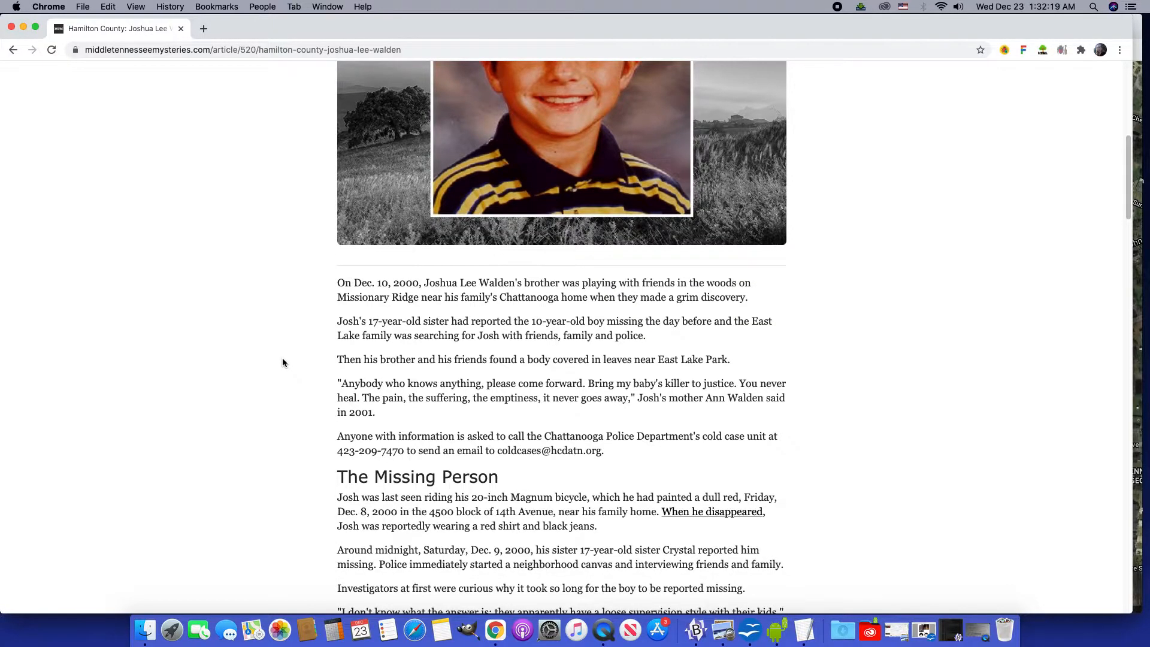
pyautogui.scroll(-1, 282, 362)
pyautogui.scroll(-1, 282, 362)
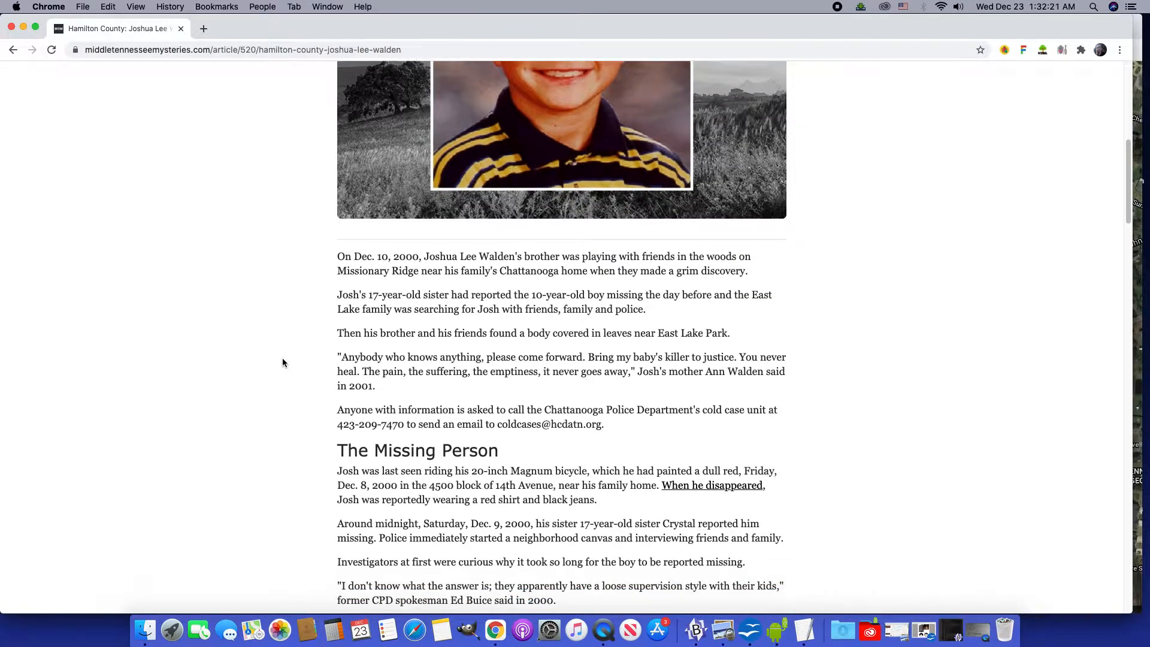
pyautogui.moveTo(677, 273); pyautogui.dragTo(698, 274)
pyautogui.click(726, 286)
pyautogui.moveTo(480, 309)
pyautogui.mouseDown()
pyautogui.moveTo(652, 313)
pyautogui.moveTo(484, 317)
pyautogui.mouseUp()
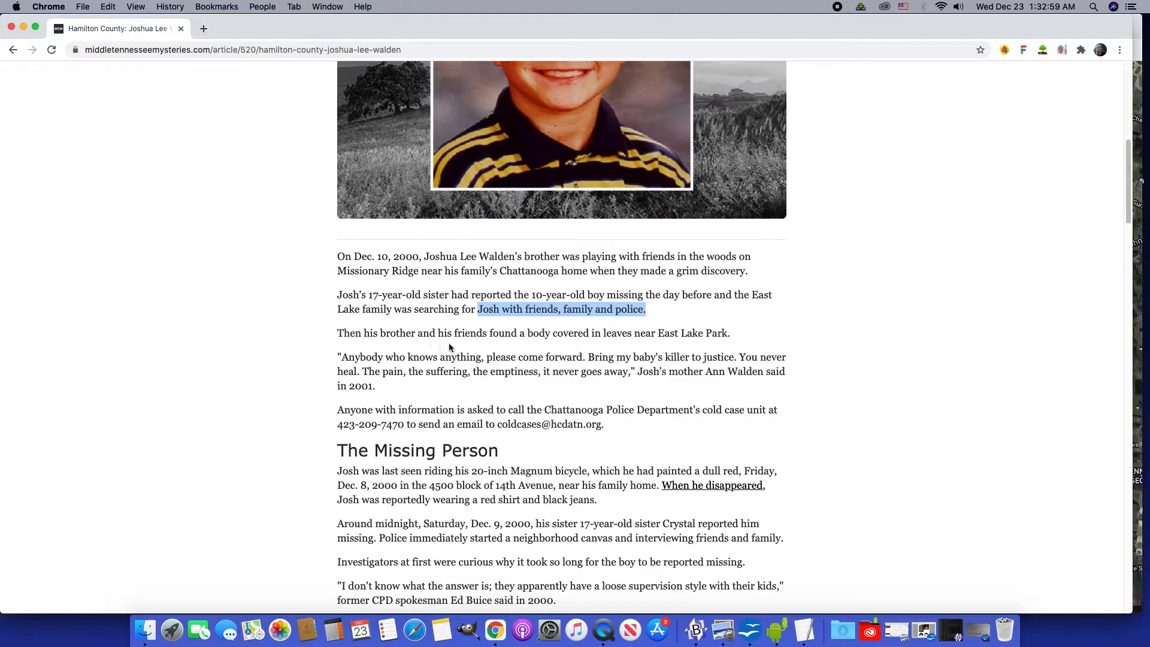
pyautogui.click(429, 356)
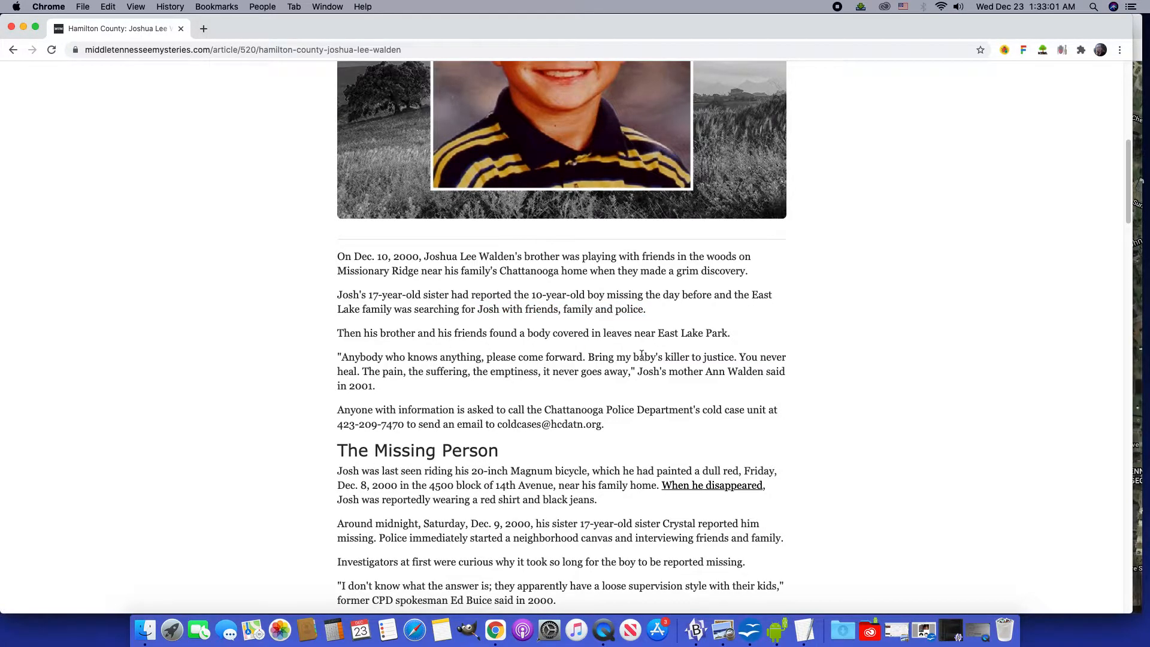
pyautogui.scroll(-1, 627, 355)
pyautogui.scroll(-1, 627, 355)
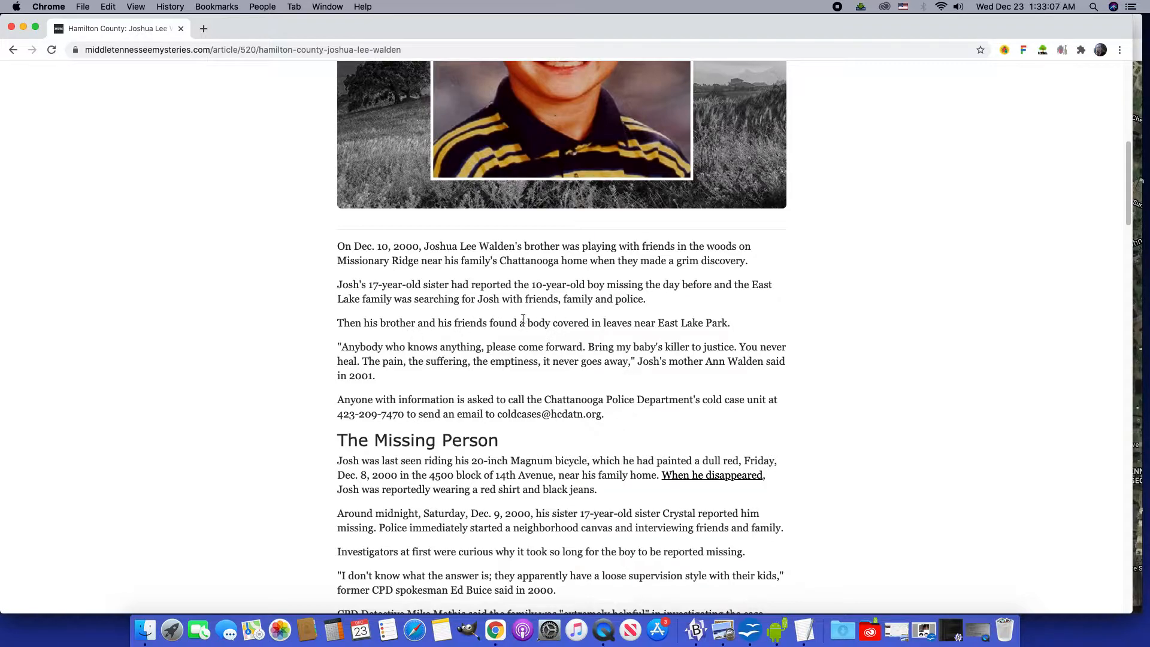
pyautogui.moveTo(603, 323); pyautogui.dragTo(634, 323)
pyautogui.click(468, 395)
pyautogui.scroll(-1, 486, 395)
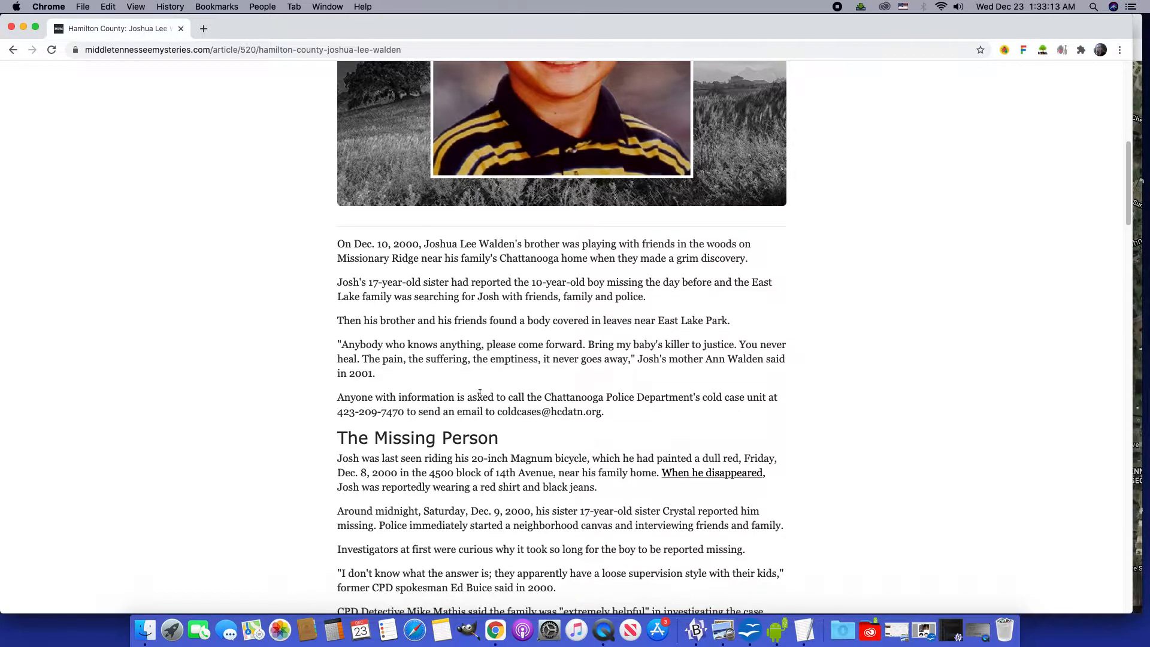
pyautogui.scroll(-1, 534, 393)
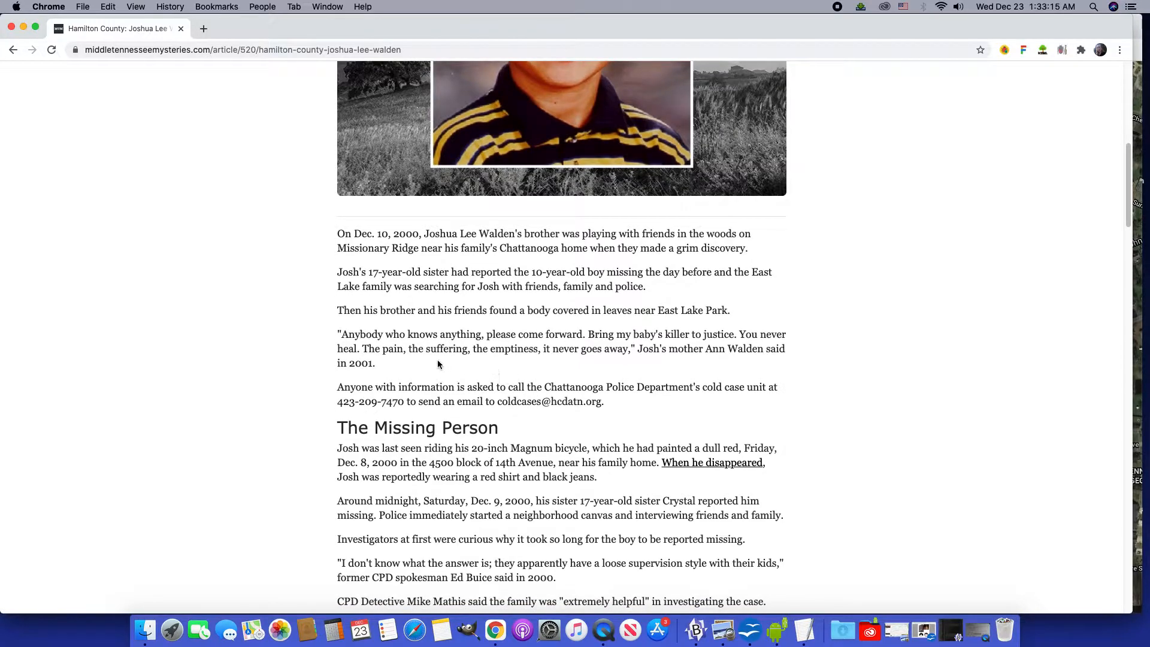
# Highlight the pain quote, the mother's surname, then 'red shirt and black jeans'.
pyautogui.moveTo(364, 350); pyautogui.dragTo(630, 351)
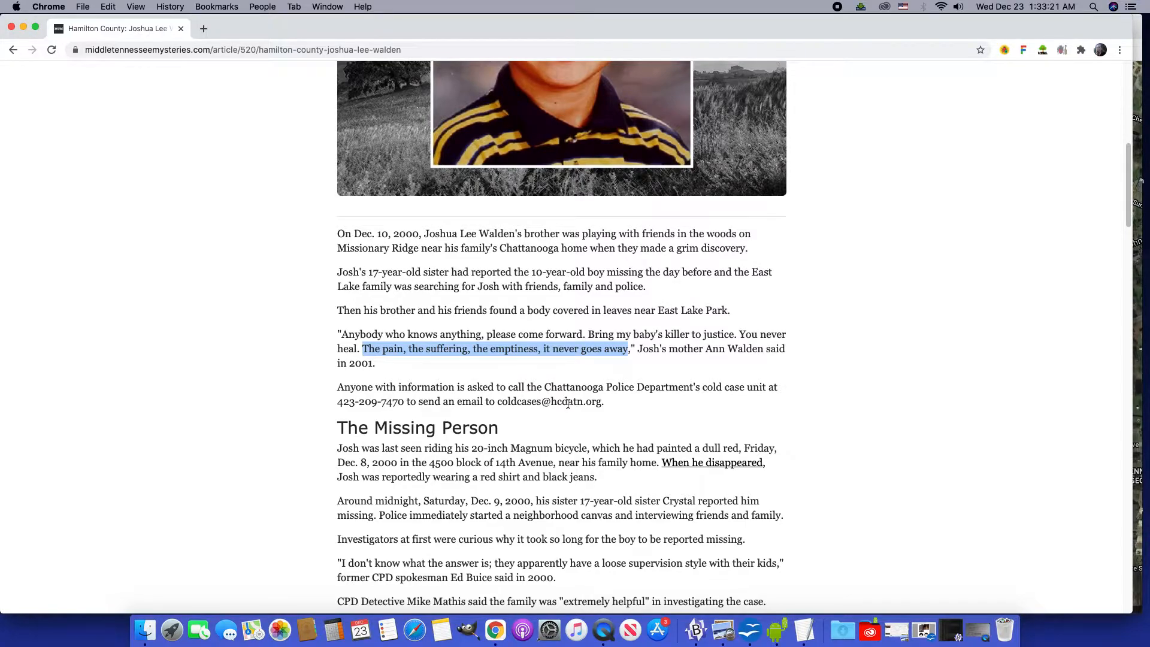
pyautogui.scroll(-1, 568, 403)
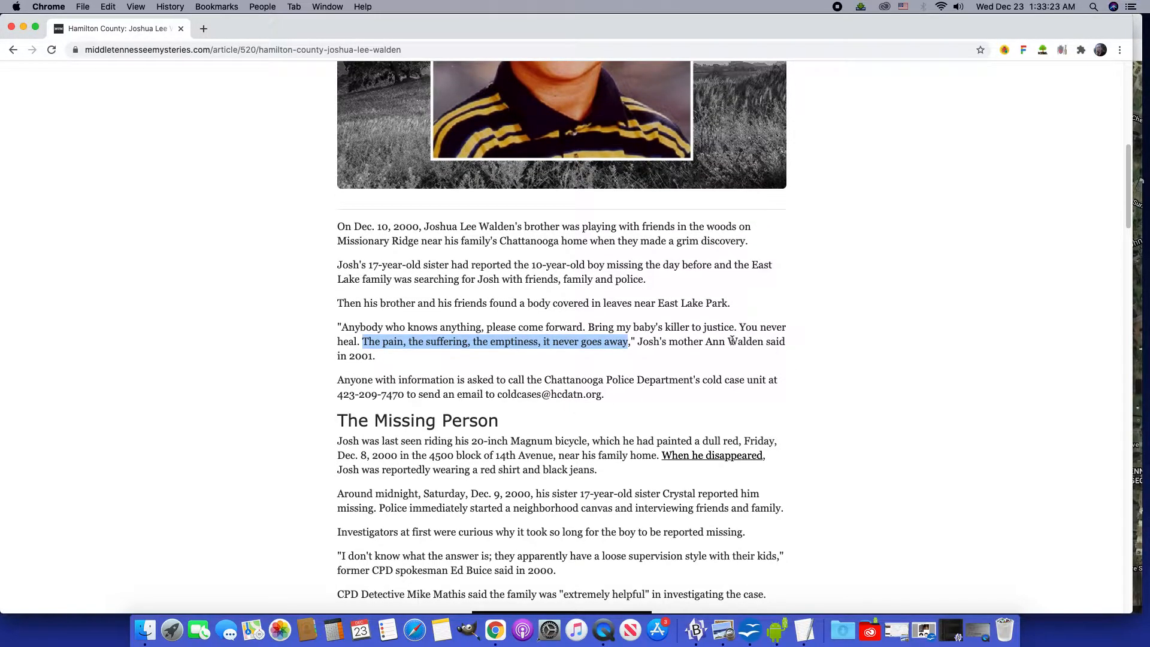
pyautogui.moveTo(727, 342); pyautogui.dragTo(763, 341)
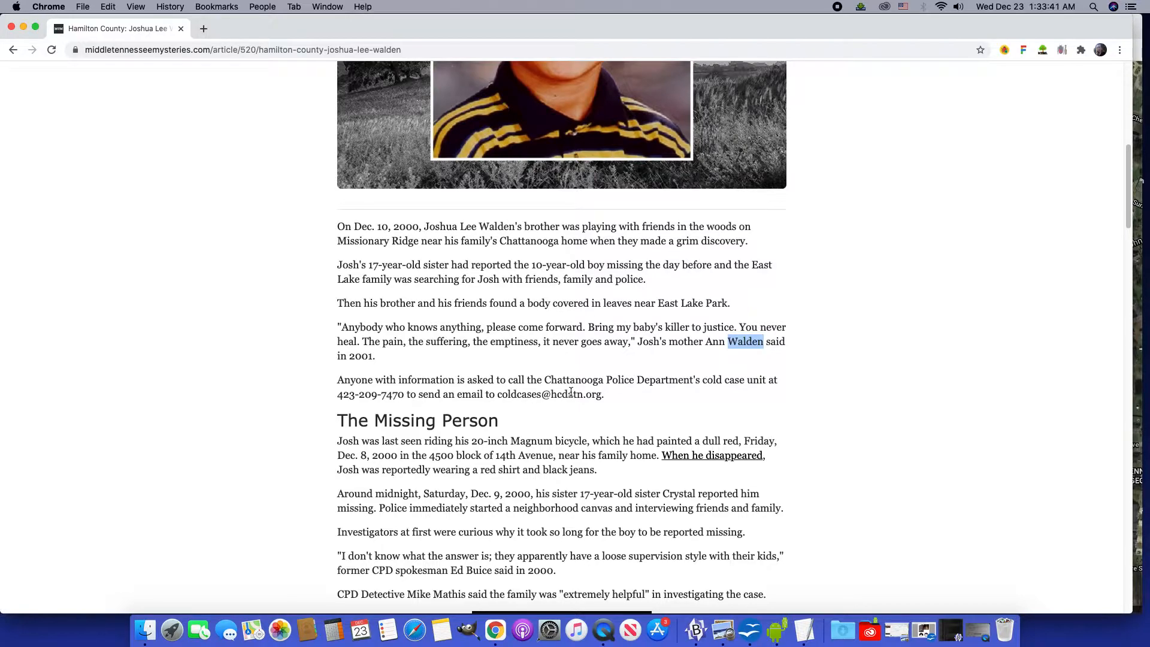
pyautogui.scroll(-1, 570, 393)
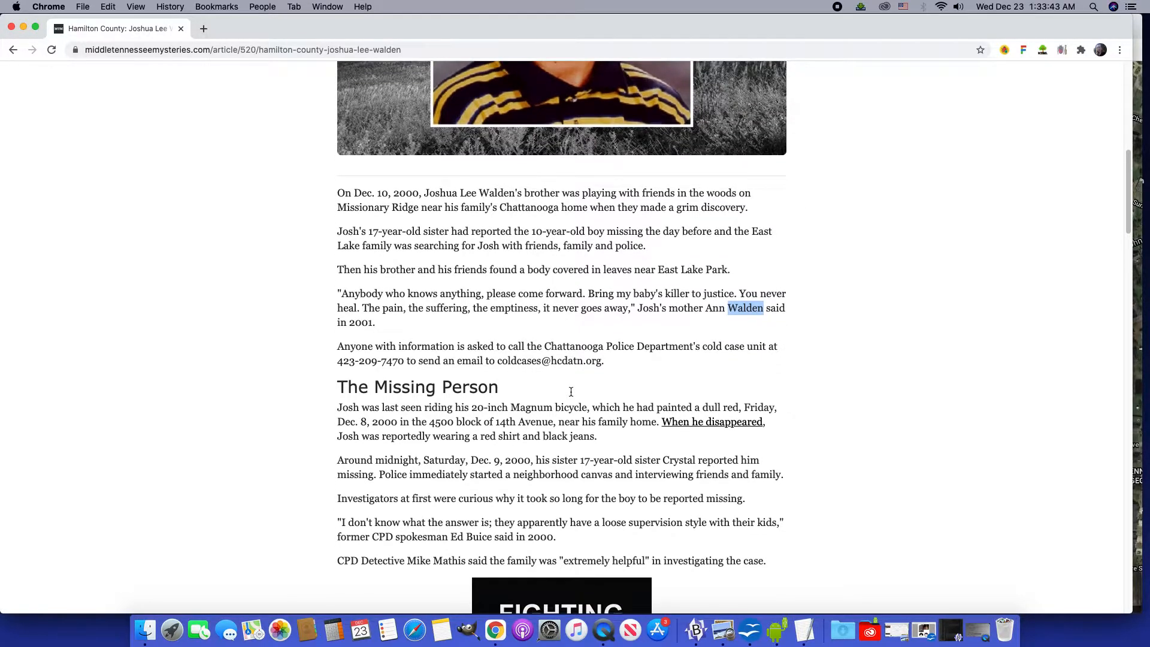
pyautogui.scroll(-1, 570, 393)
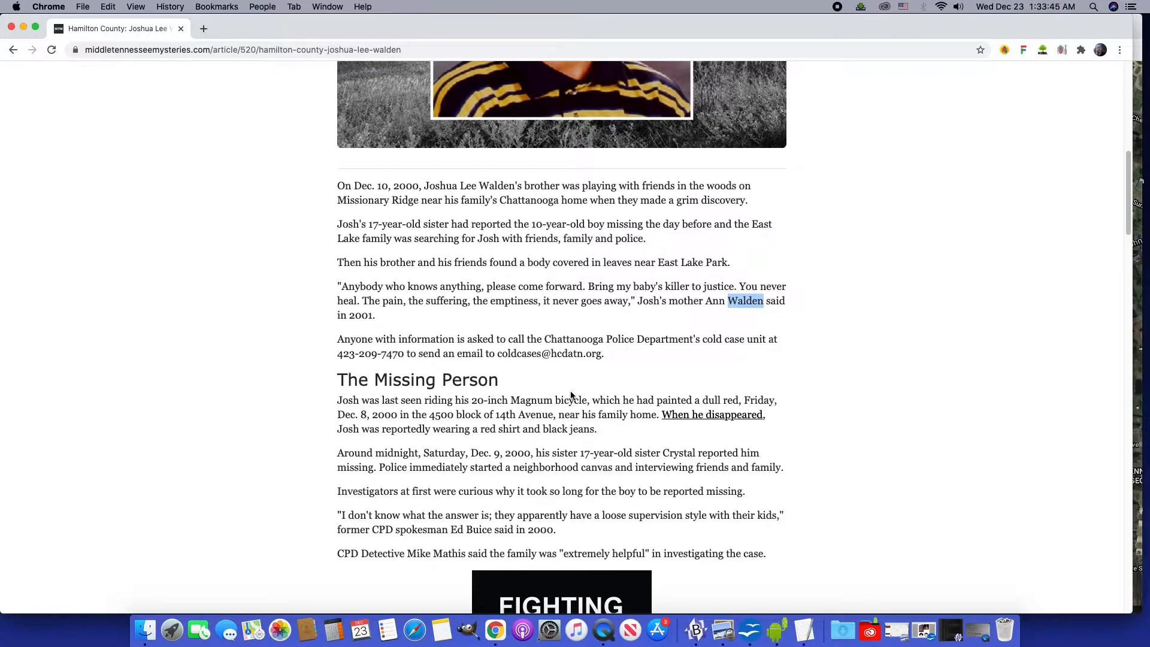
pyautogui.scroll(-1, 571, 393)
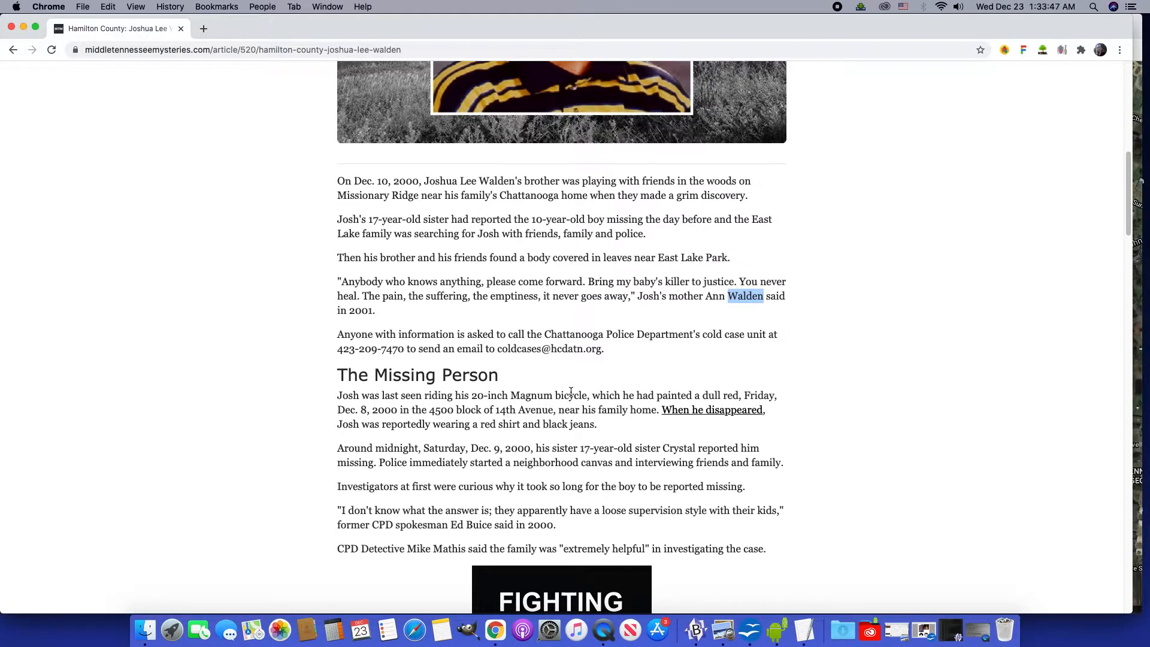
pyautogui.scroll(-1, 571, 392)
pyautogui.scroll(-1, 571, 394)
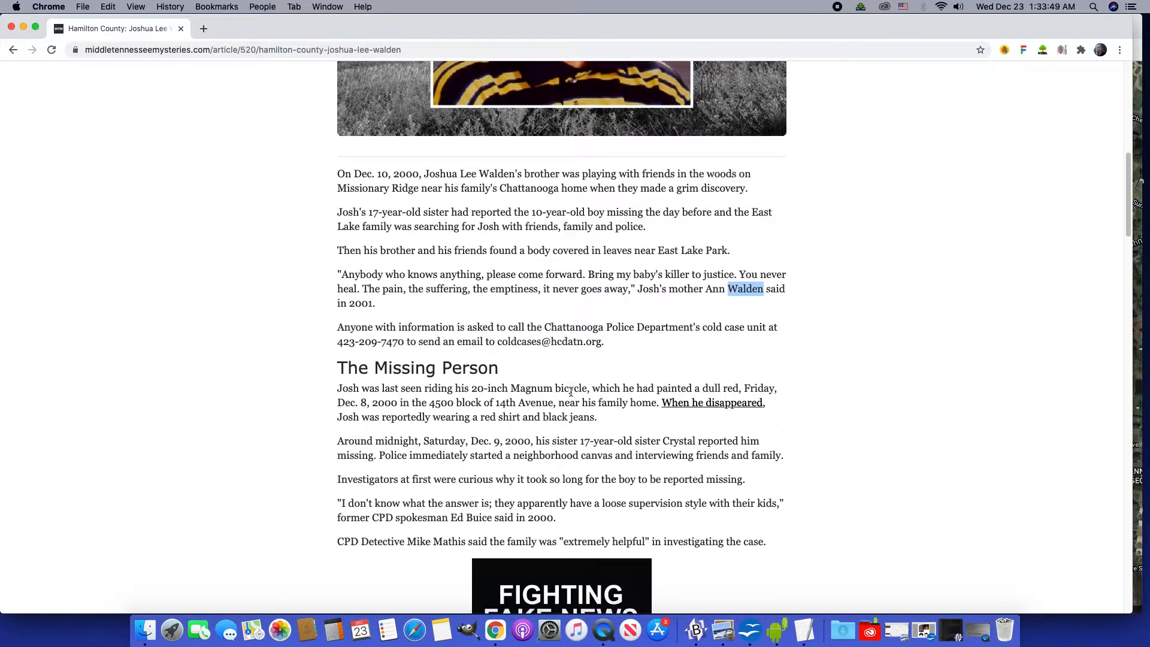
pyautogui.scroll(-1, 570, 393)
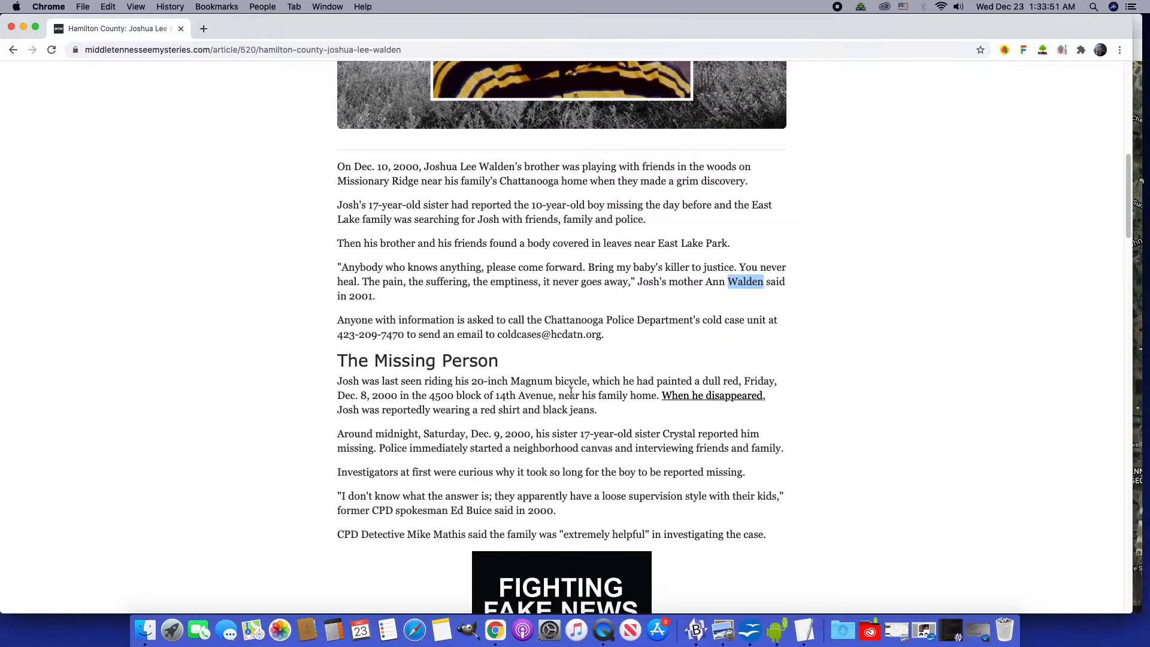
pyautogui.scroll(-1, 570, 392)
pyautogui.scroll(-1, 571, 392)
pyautogui.scroll(-1, 570, 393)
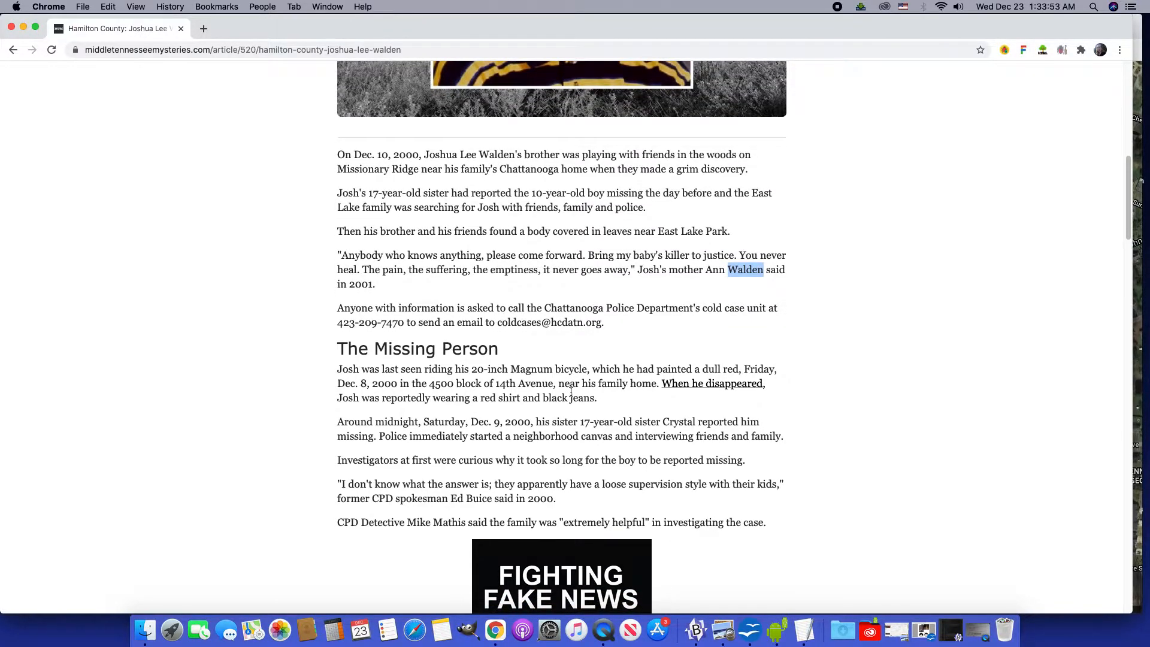
pyautogui.scroll(-1, 571, 391)
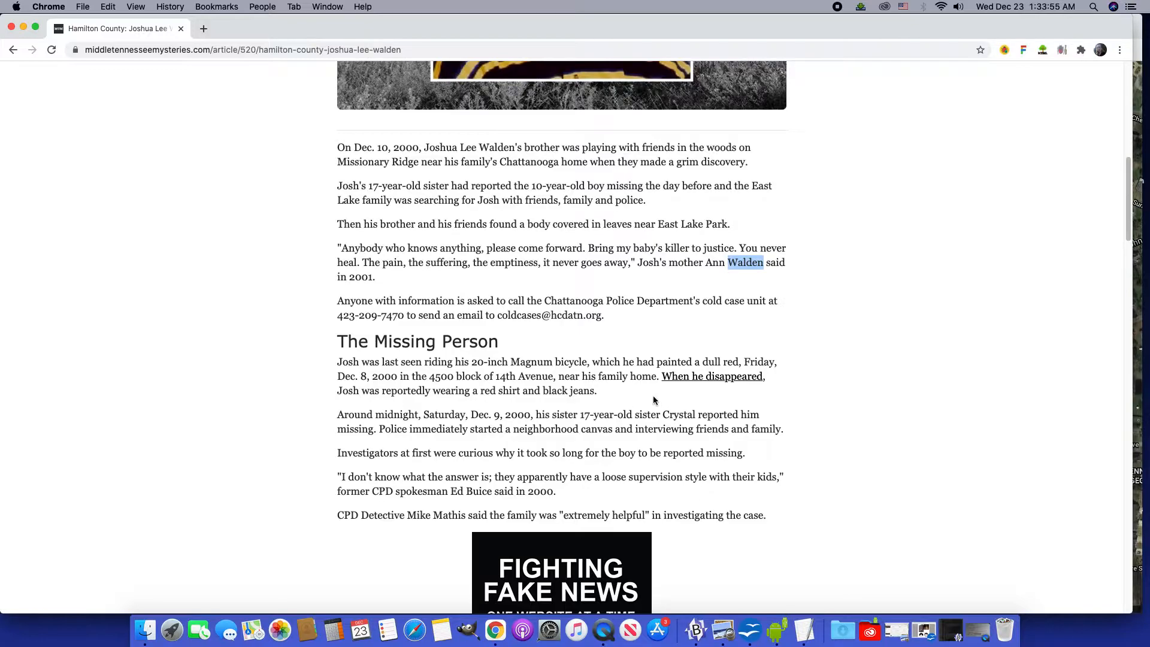
pyautogui.scroll(-3, 652, 396)
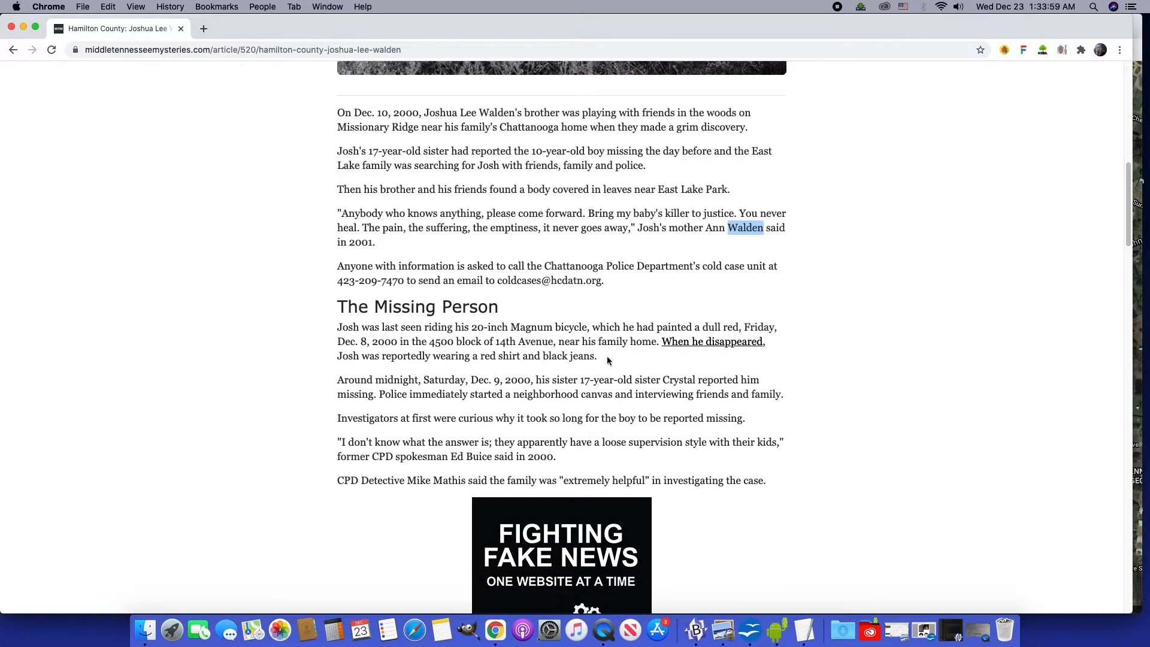
pyautogui.moveTo(602, 359); pyautogui.dragTo(479, 356)
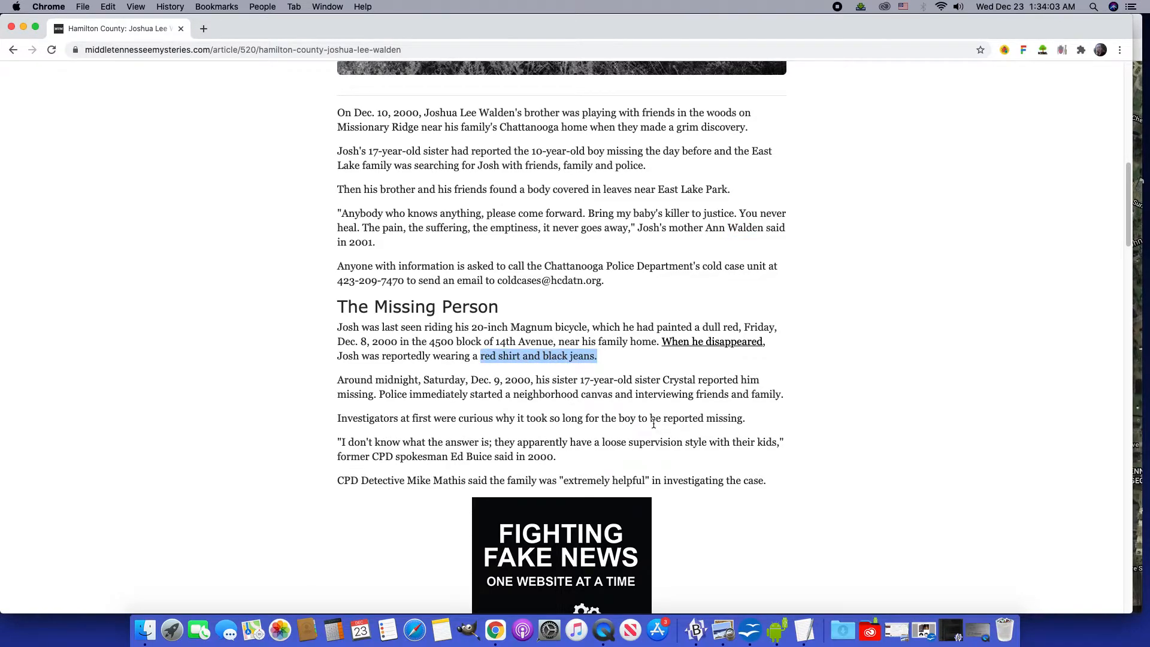
pyautogui.scroll(-2, 654, 424)
pyautogui.scroll(-1, 653, 425)
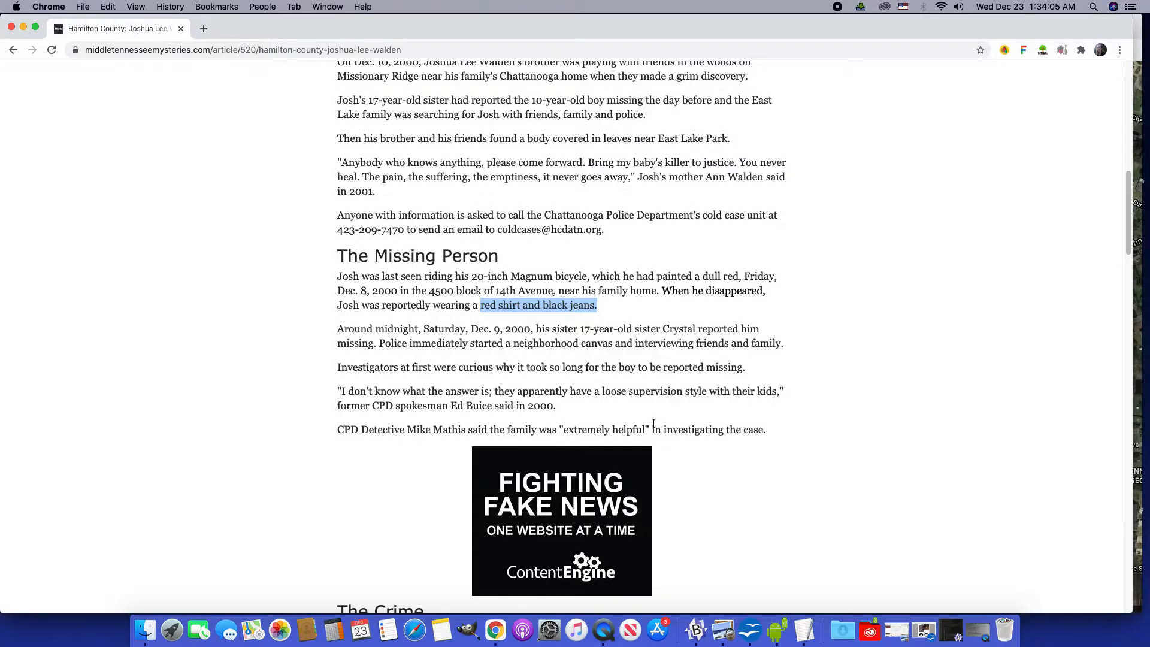
pyautogui.scroll(-1, 610, 367)
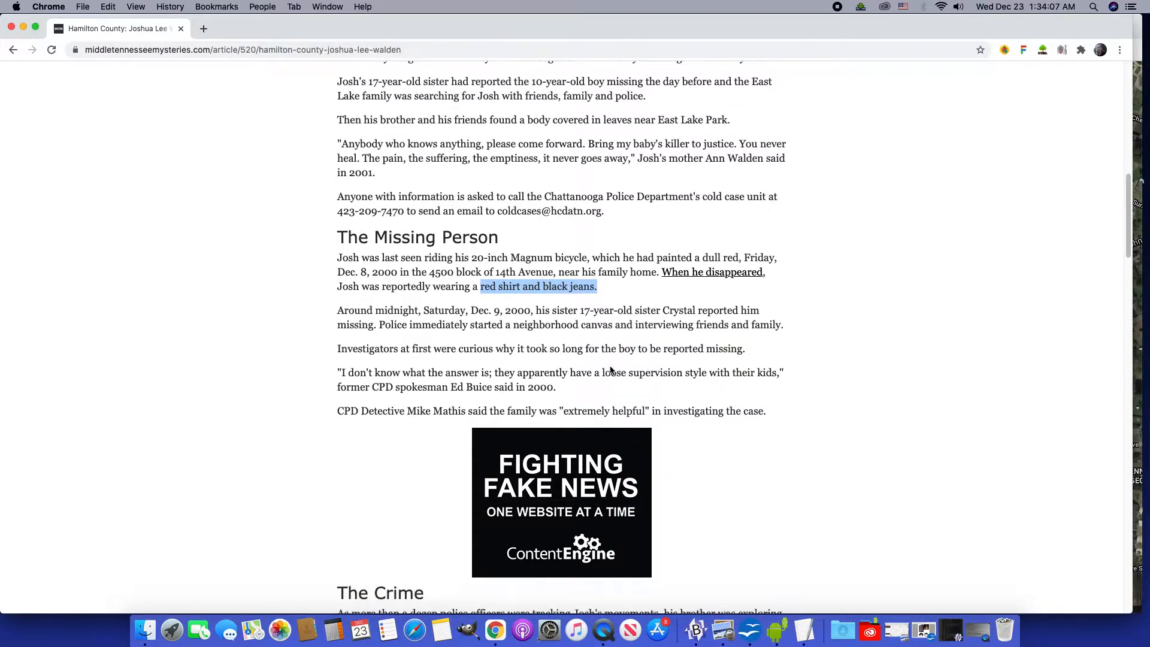
pyautogui.scroll(-1, 610, 370)
pyautogui.scroll(-1, 609, 371)
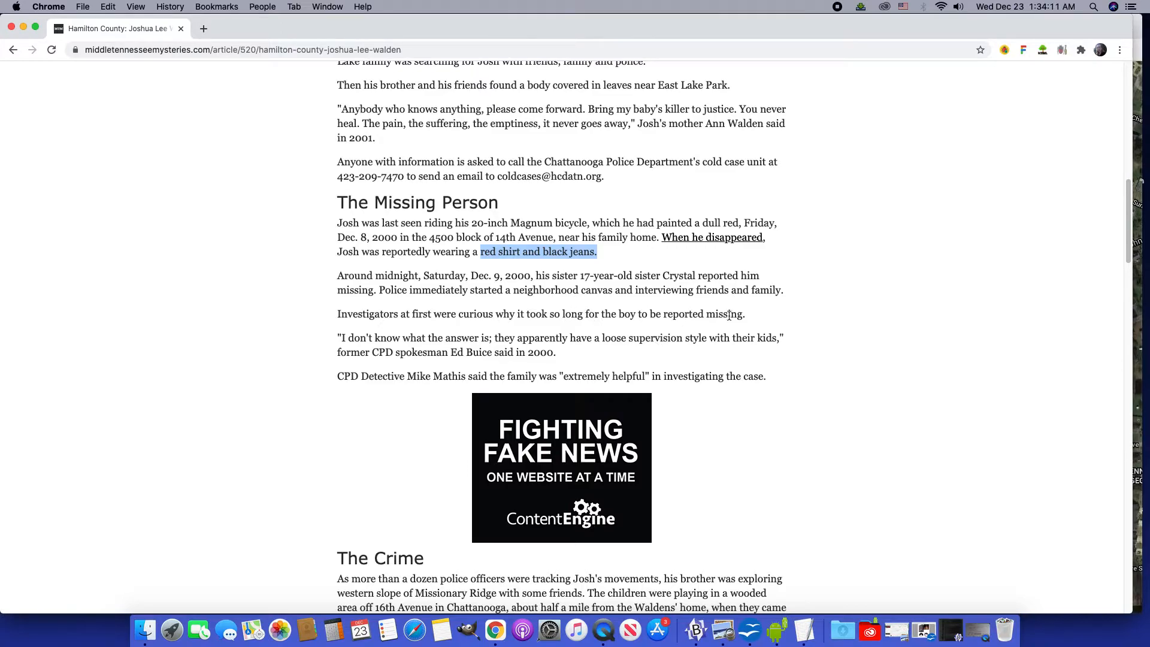
# Highlight 'so long for the boy to be reported missing', then 'depression.' in The Crime.
pyautogui.moveTo(747, 316); pyautogui.dragTo(546, 316)
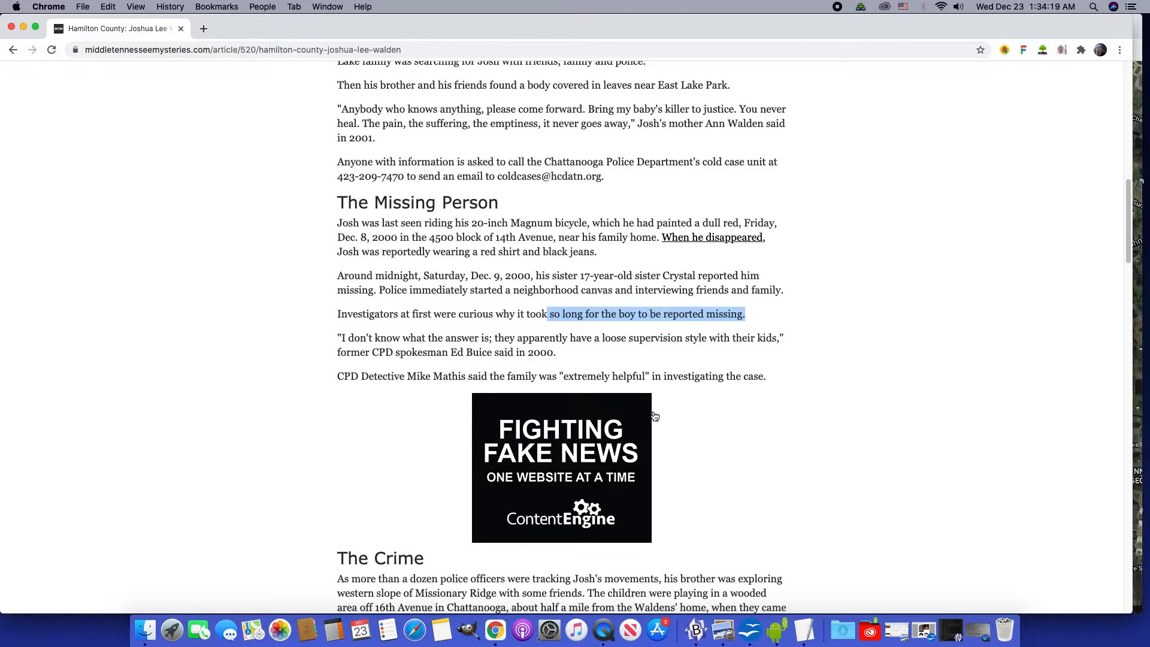
pyautogui.scroll(-1, 702, 486)
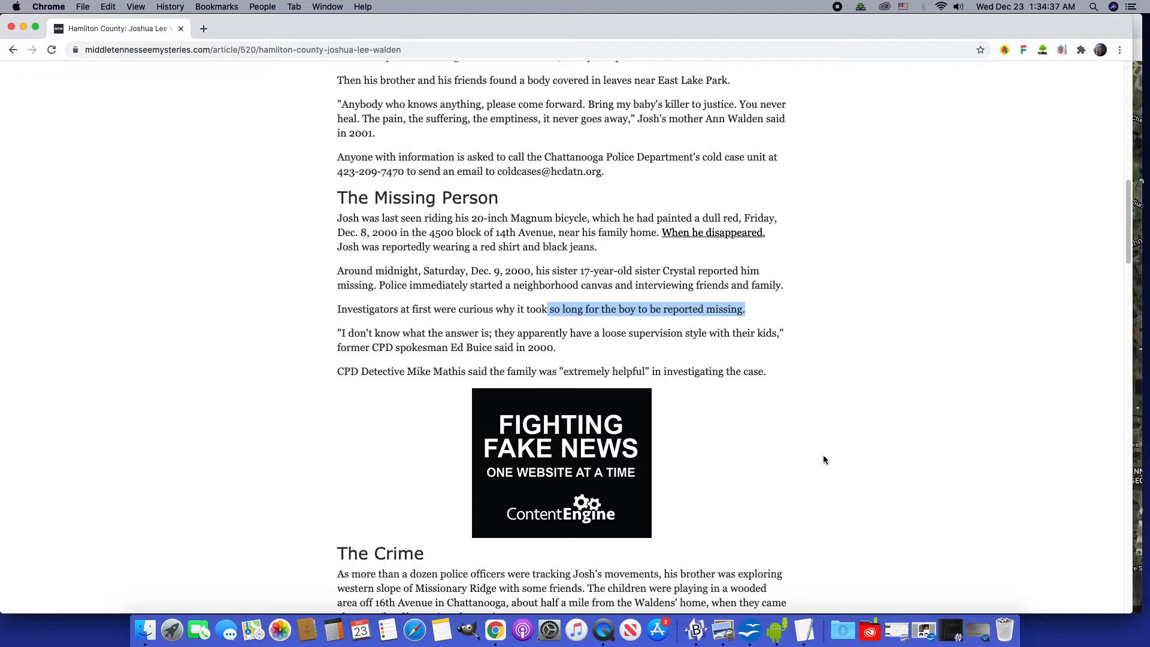
pyautogui.scroll(3, 788, 512)
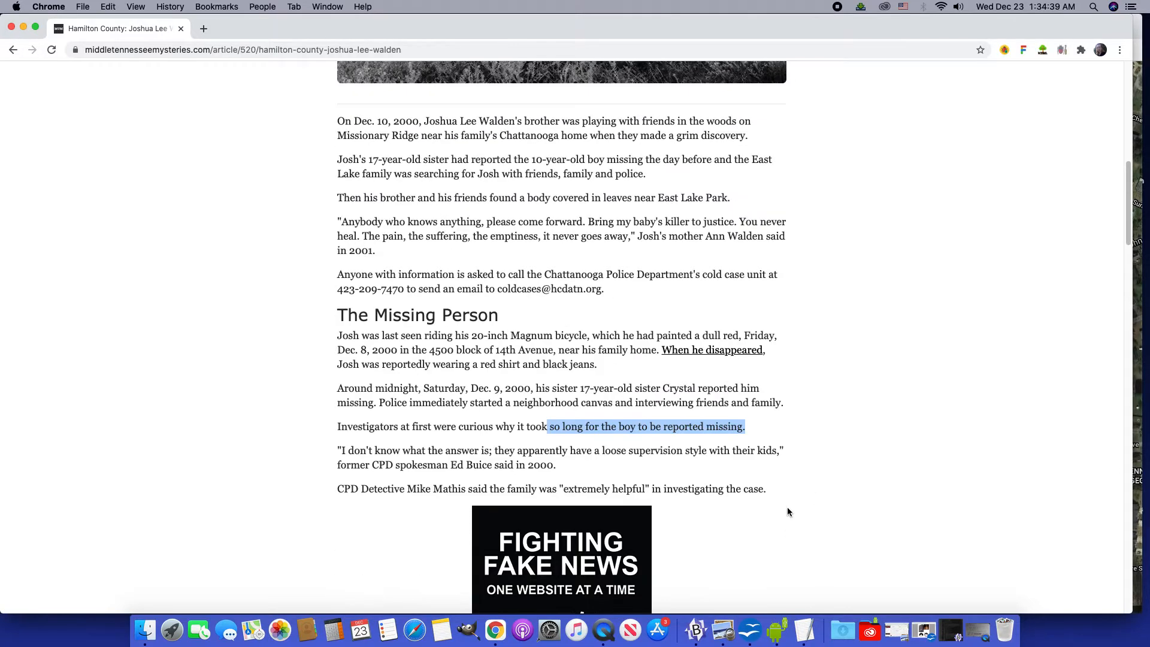
pyautogui.scroll(2, 788, 511)
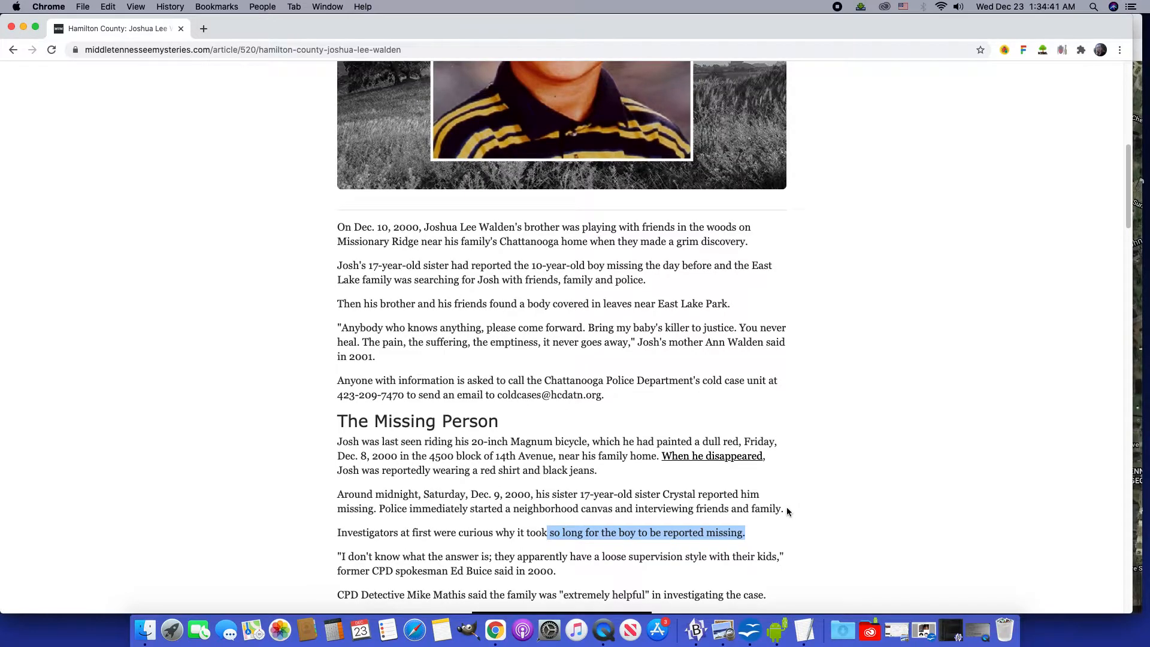
pyautogui.scroll(-1, 787, 511)
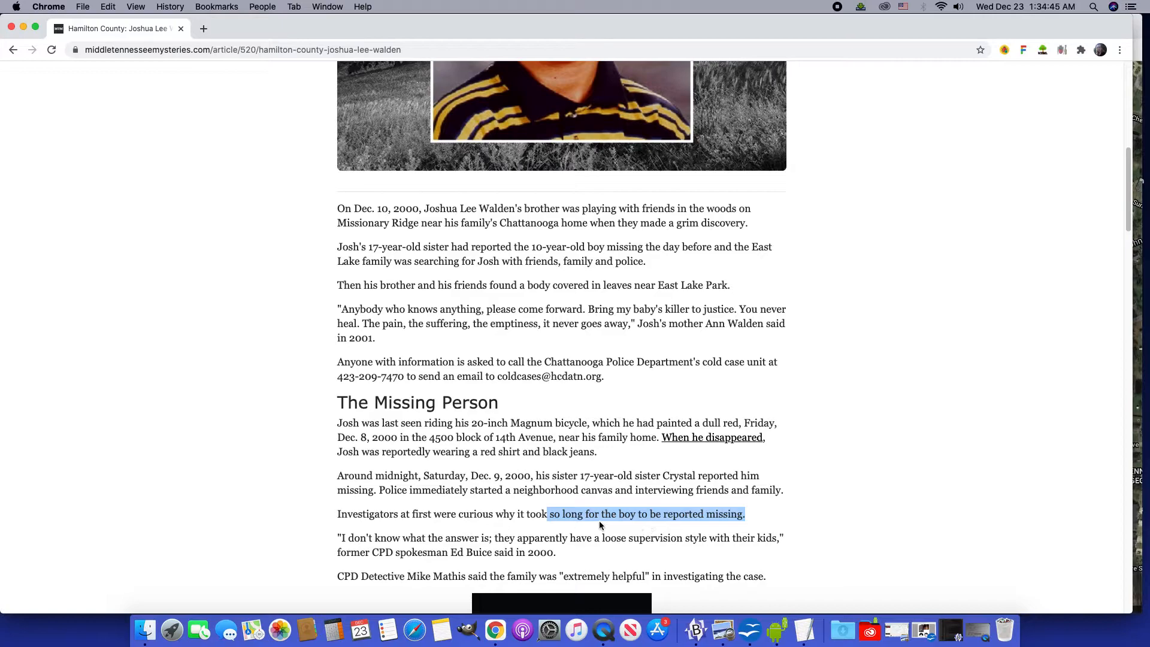
pyautogui.scroll(-1, 564, 523)
pyautogui.scroll(-1, 563, 524)
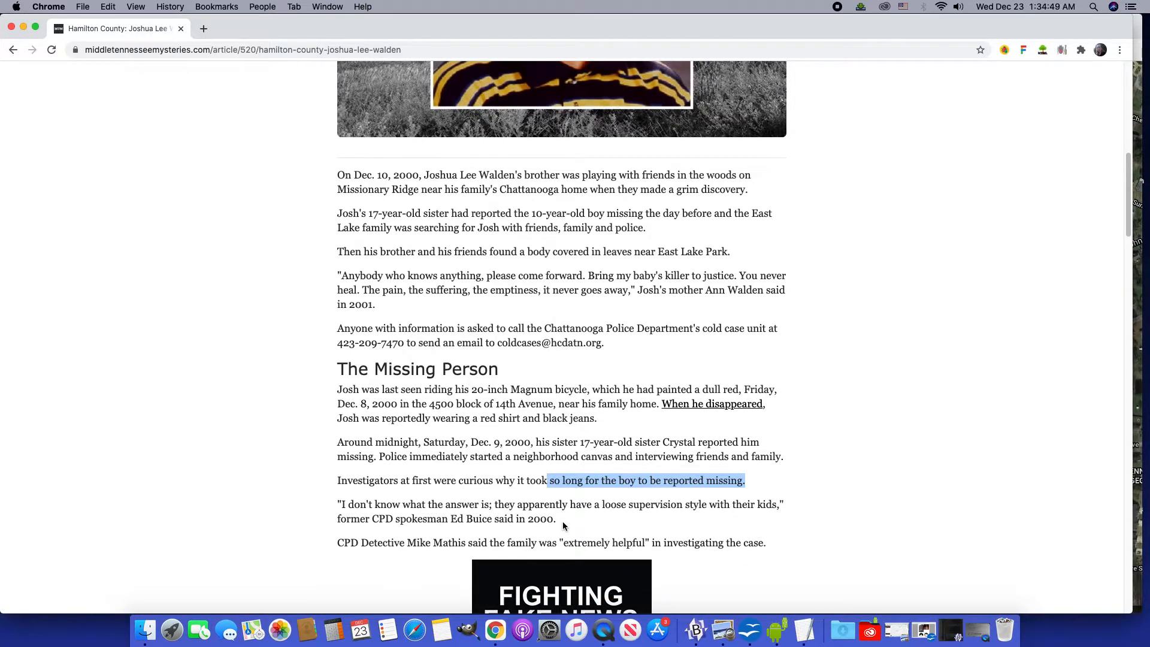
pyautogui.scroll(-1, 562, 525)
pyautogui.scroll(-1, 563, 525)
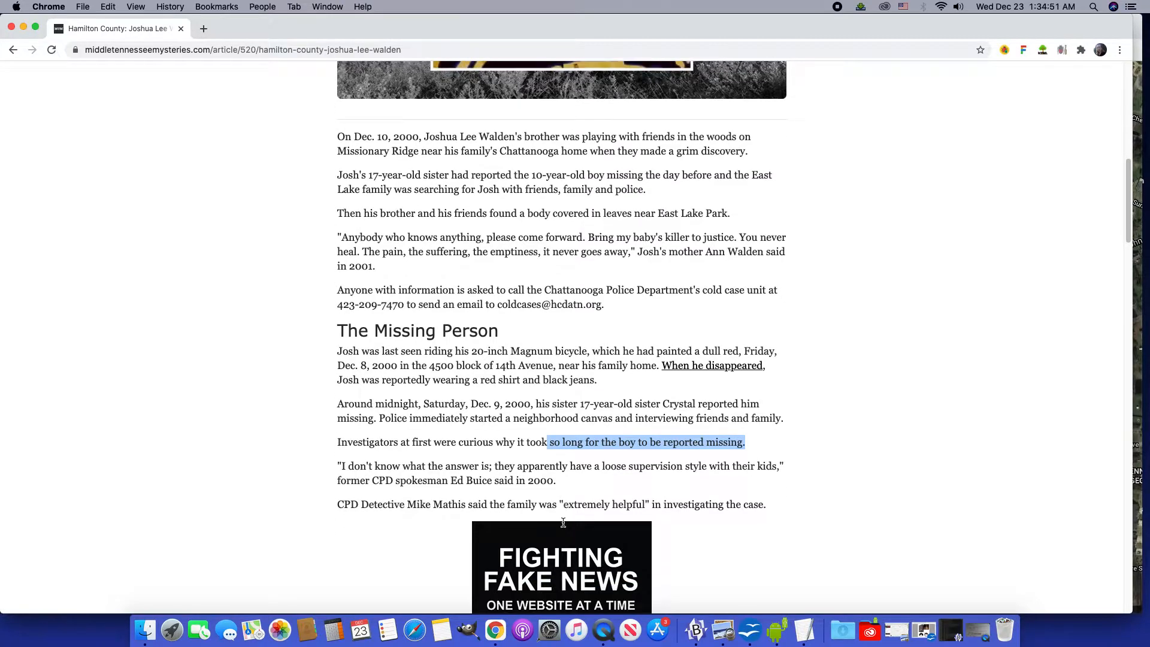
pyautogui.scroll(-1, 563, 523)
pyautogui.scroll(-1, 562, 522)
pyautogui.scroll(-1, 562, 525)
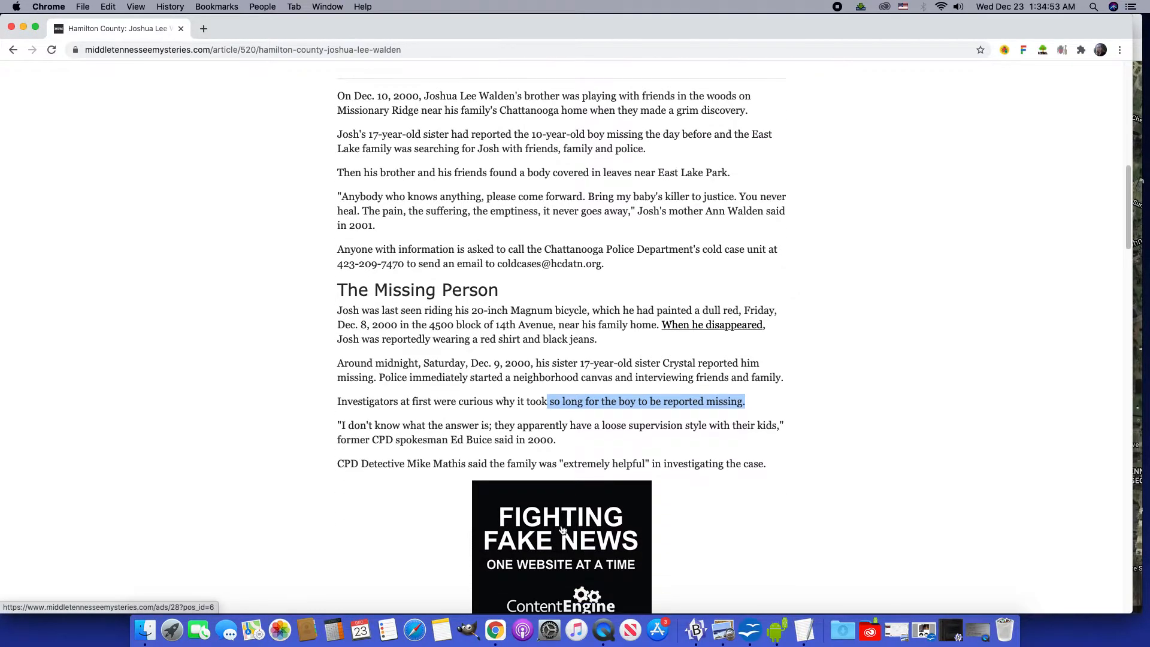
pyautogui.scroll(-1, 563, 531)
pyautogui.scroll(-1, 563, 530)
pyautogui.scroll(-3, 562, 530)
pyautogui.scroll(-1, 562, 531)
pyautogui.scroll(-2, 562, 528)
pyautogui.scroll(-1, 562, 526)
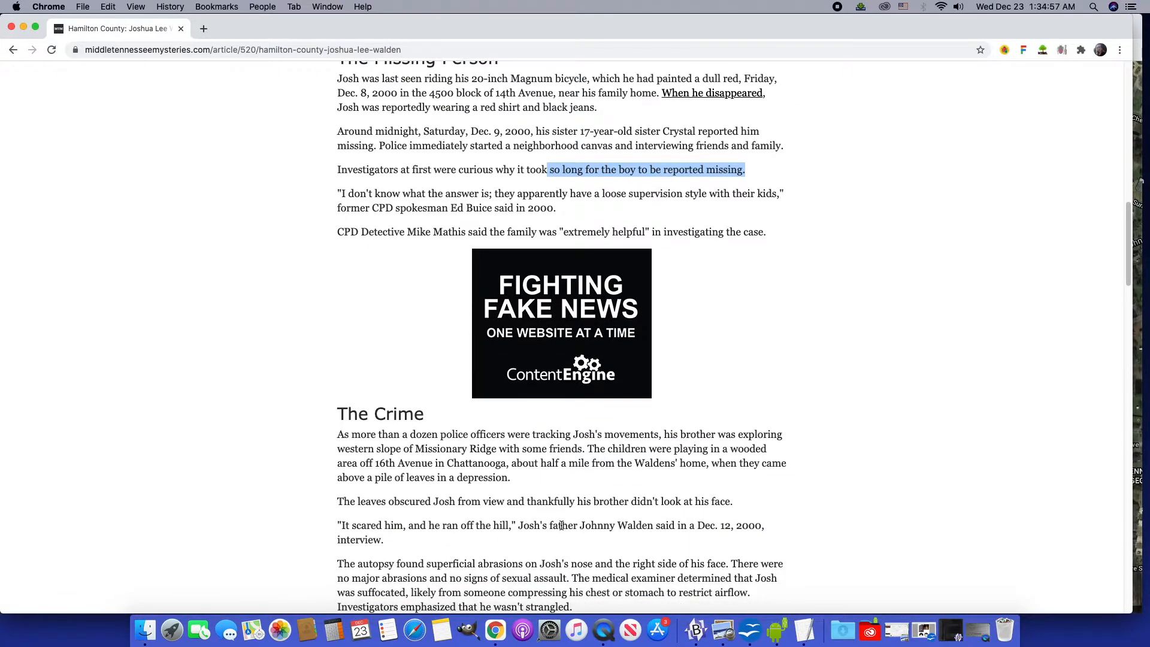
pyautogui.scroll(-1, 562, 526)
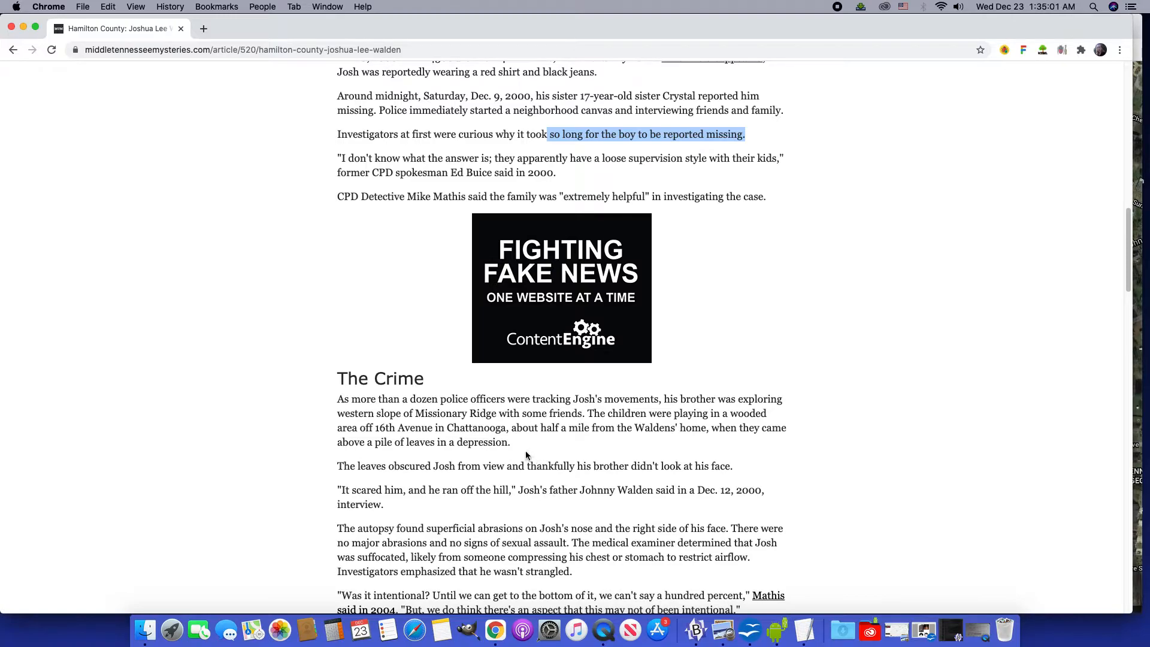
pyautogui.moveTo(530, 454); pyautogui.dragTo(455, 444)
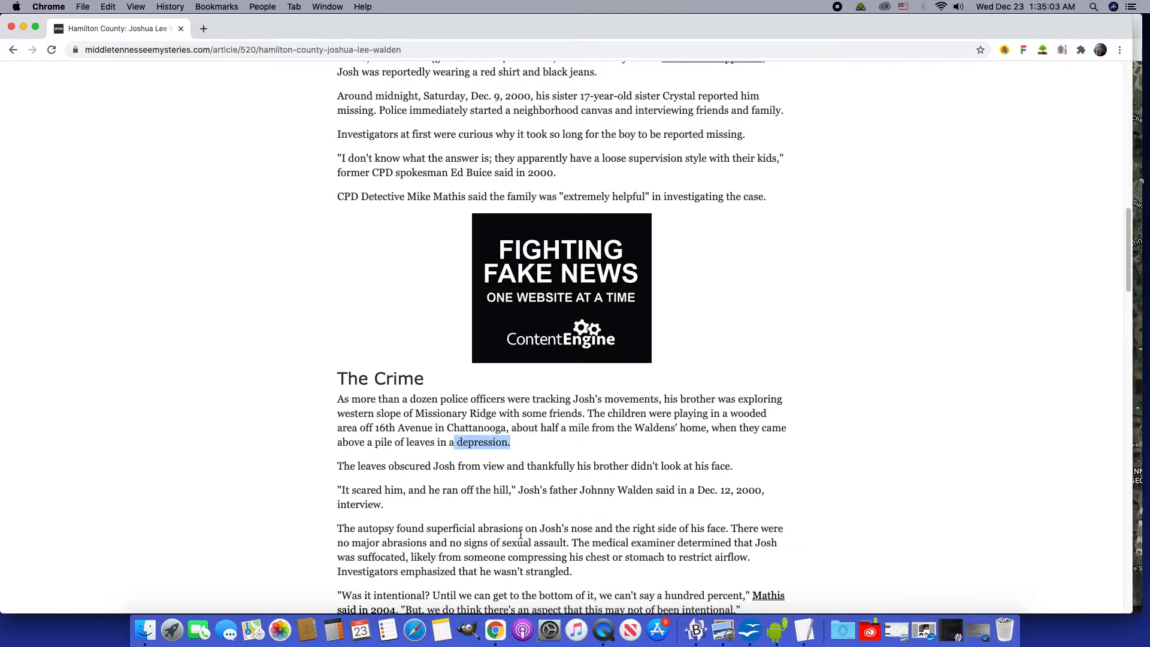
pyautogui.scroll(-1, 520, 536)
pyautogui.scroll(-1, 520, 535)
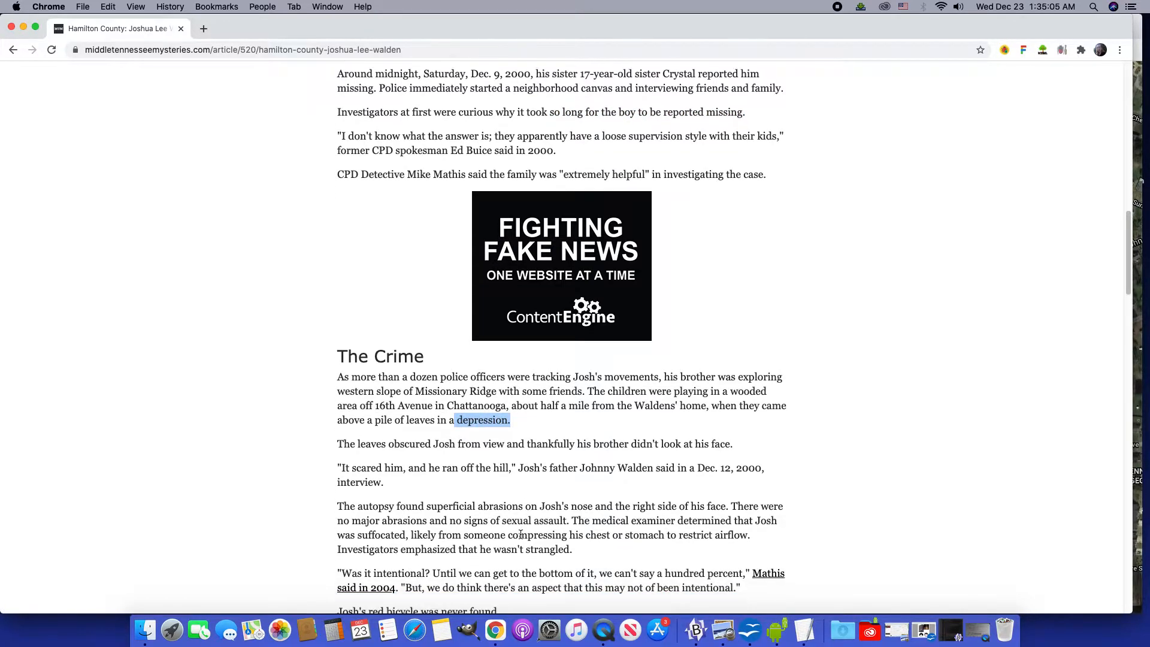
pyautogui.scroll(-1, 520, 535)
pyautogui.scroll(-1, 520, 536)
pyautogui.scroll(-1, 520, 536)
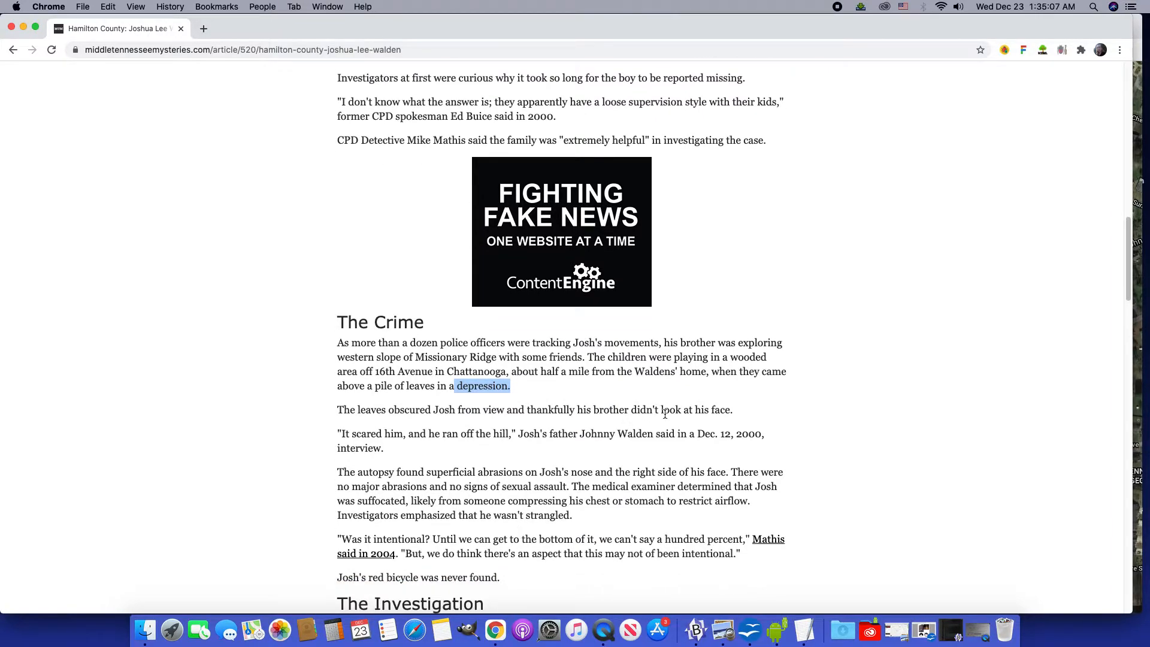
pyautogui.moveTo(741, 414); pyautogui.dragTo(711, 410)
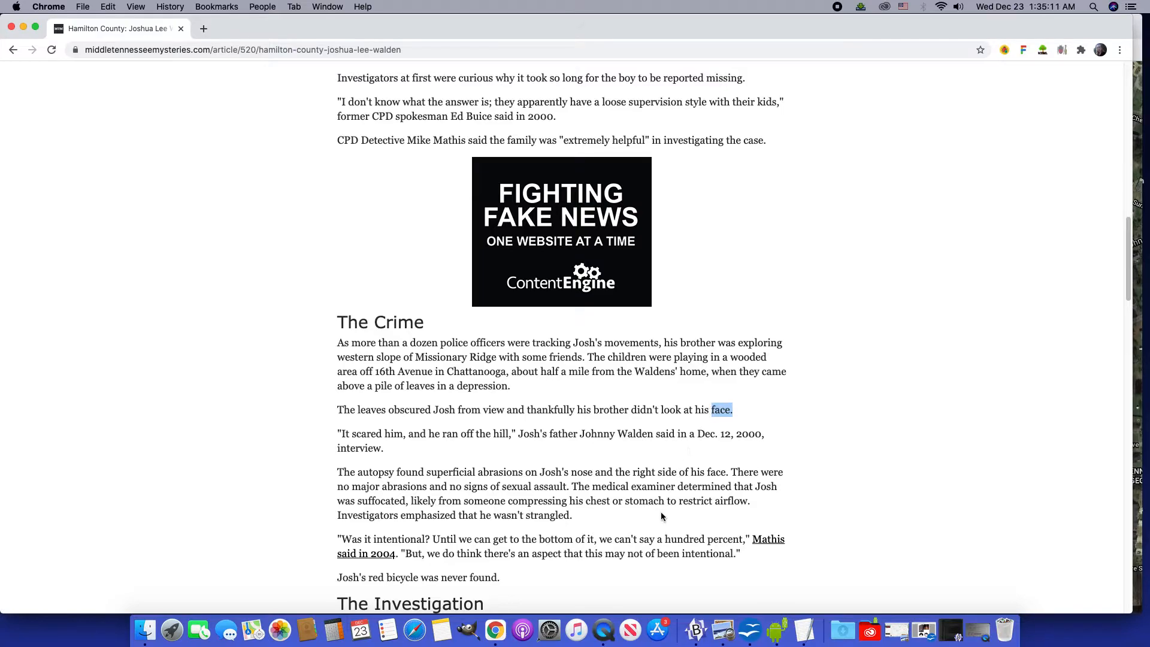
pyautogui.scroll(-1, 660, 515)
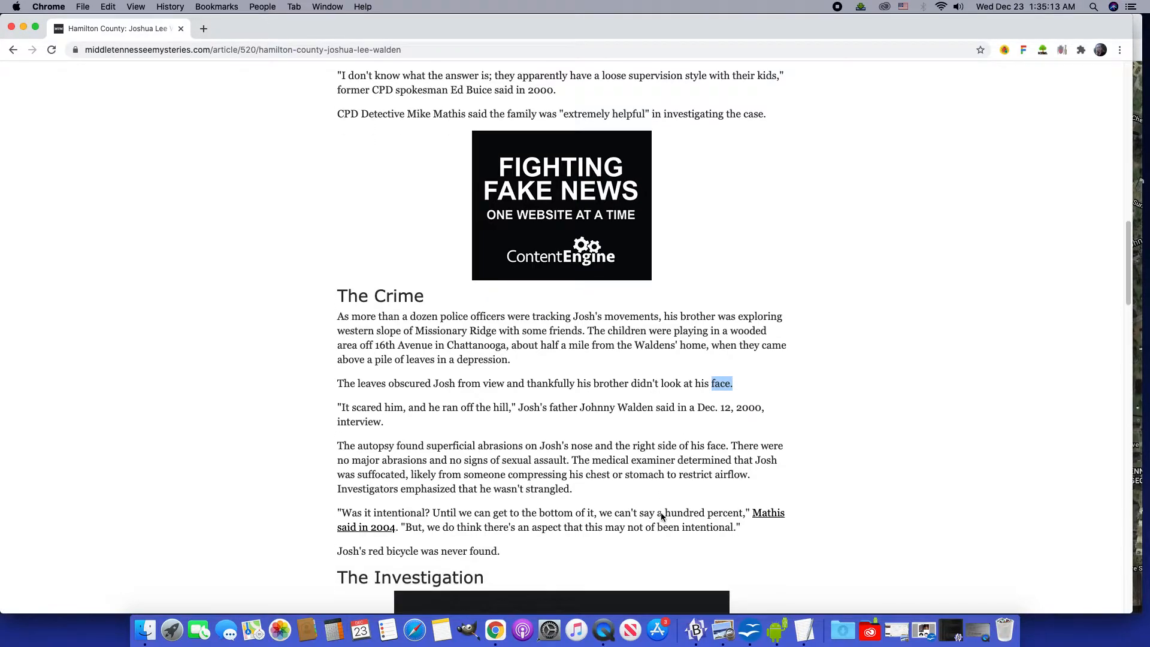
pyautogui.scroll(-3, 661, 516)
pyautogui.scroll(-1, 660, 517)
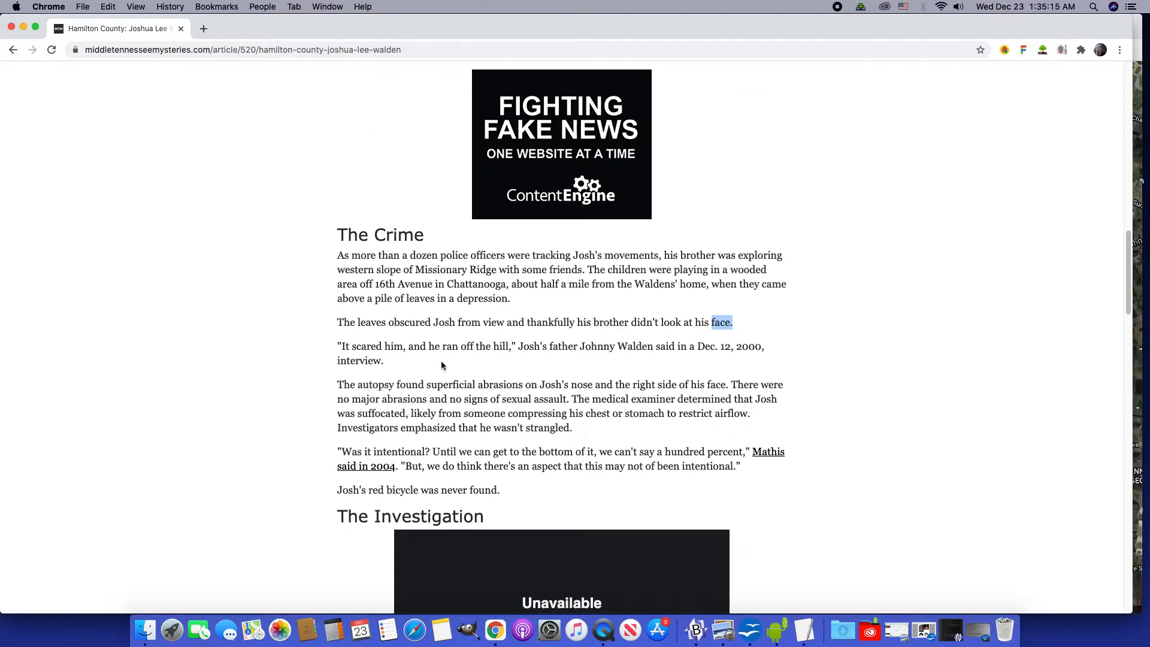
pyautogui.scroll(-3, 412, 432)
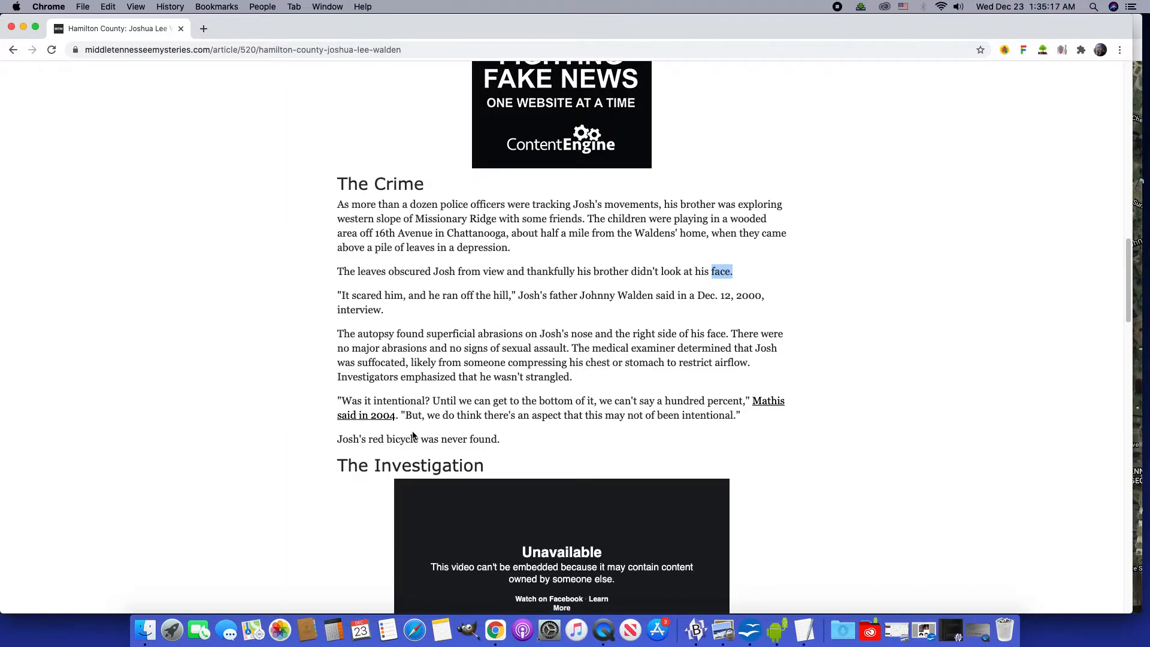
pyautogui.scroll(-1, 414, 432)
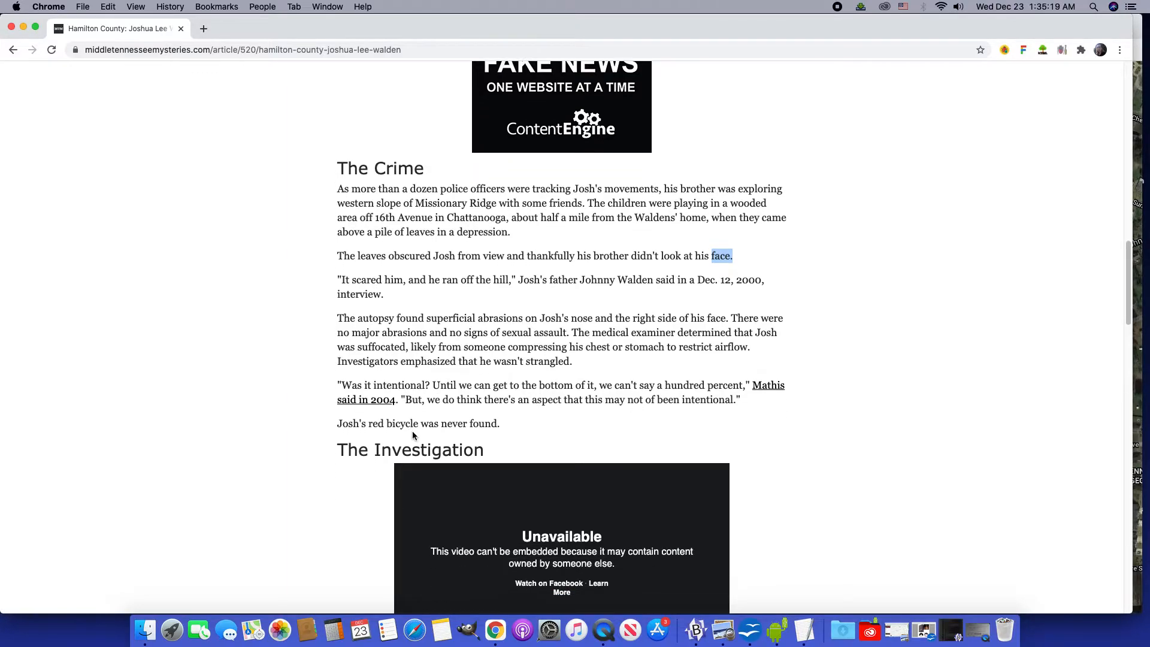
pyautogui.scroll(-2, 413, 432)
pyautogui.scroll(-1, 412, 430)
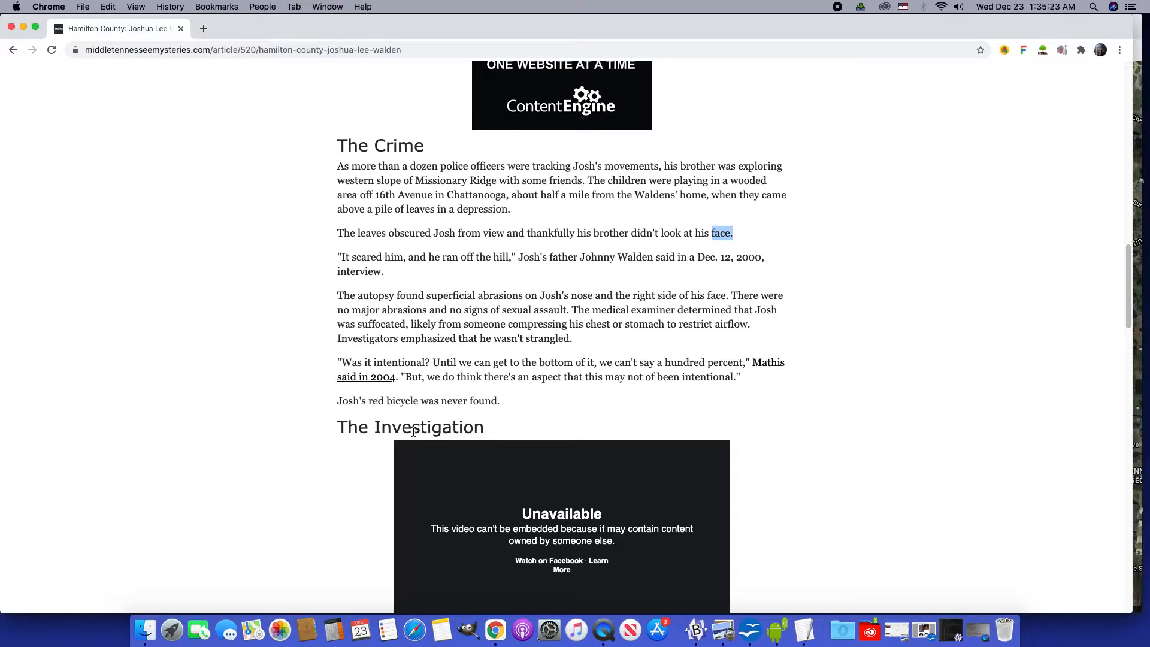
pyautogui.scroll(15, 470, 371)
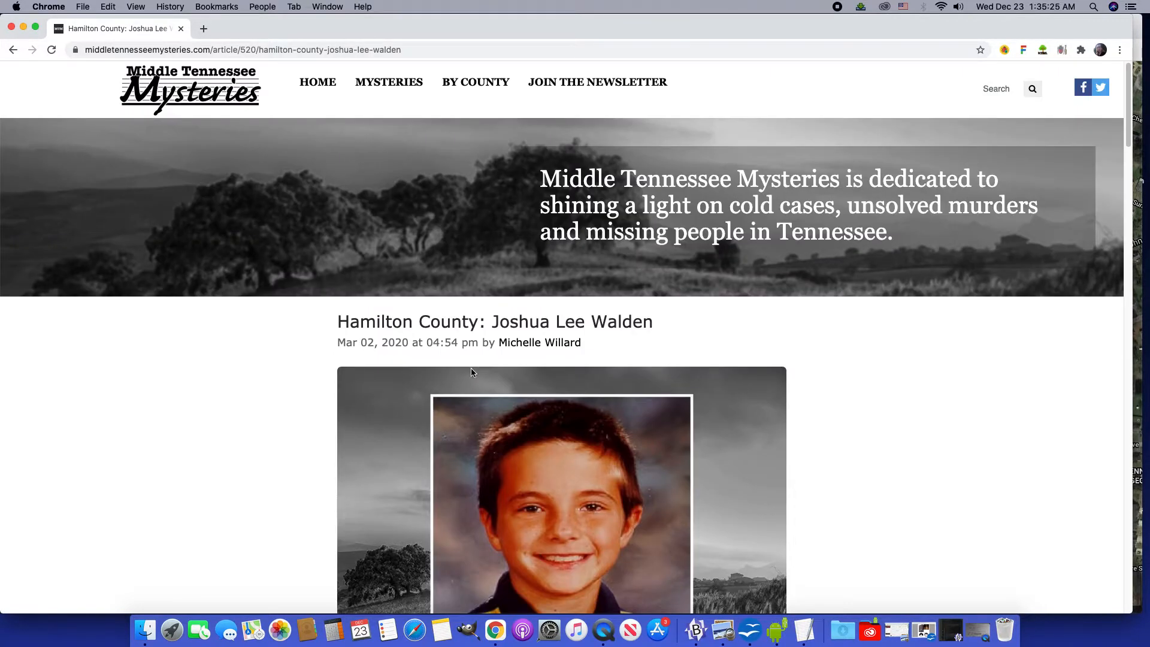
pyautogui.scroll(-5, 470, 371)
pyautogui.scroll(-5, 470, 372)
pyautogui.scroll(-2, 471, 372)
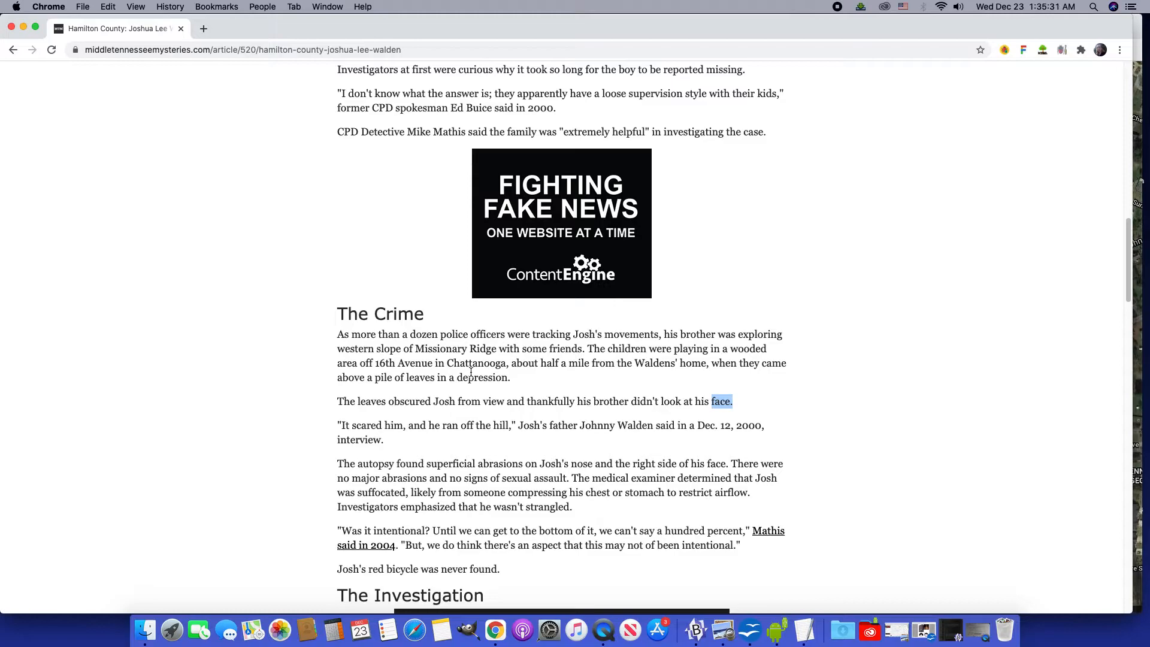
pyautogui.scroll(-1, 471, 372)
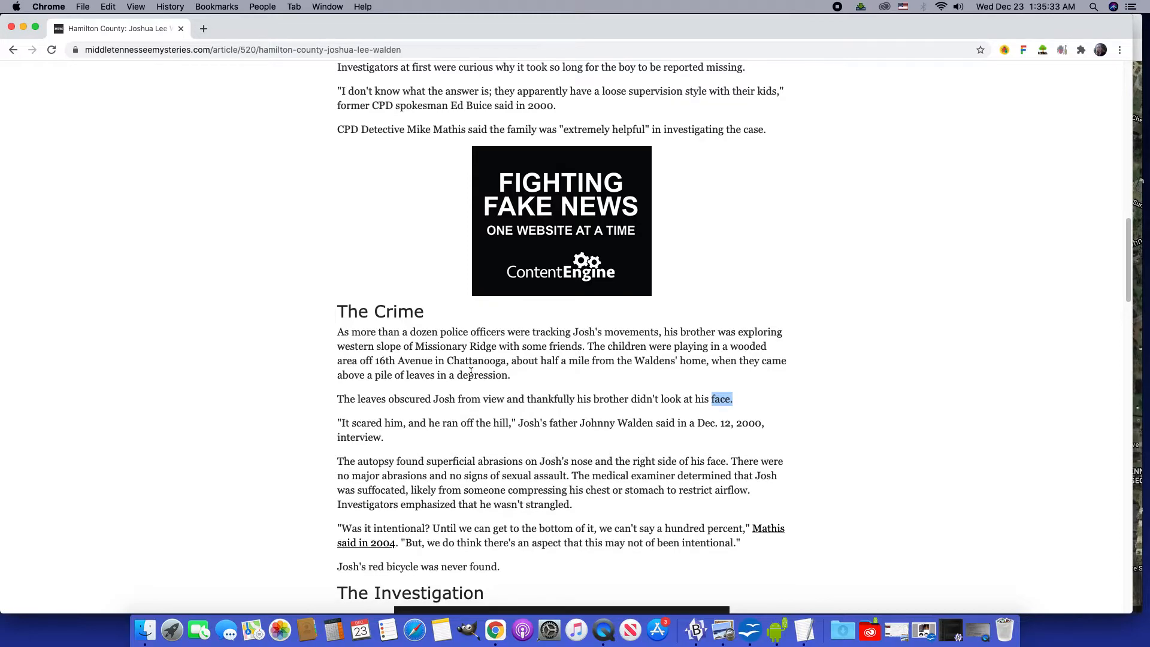
pyautogui.scroll(-1, 471, 371)
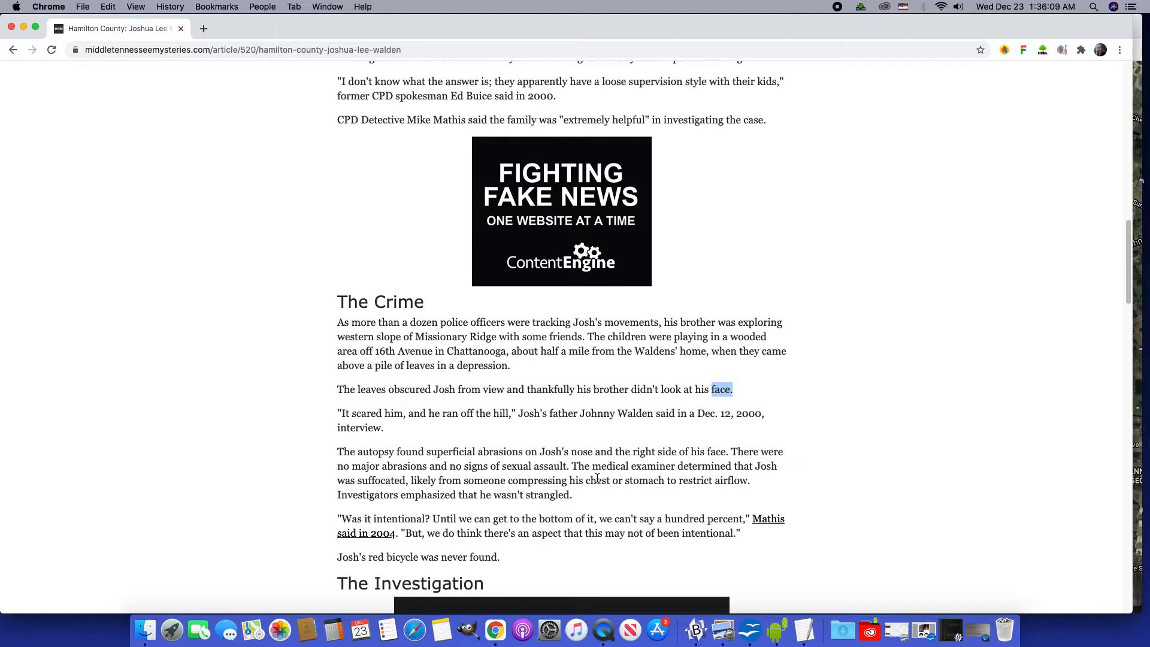
pyautogui.scroll(-1, 596, 479)
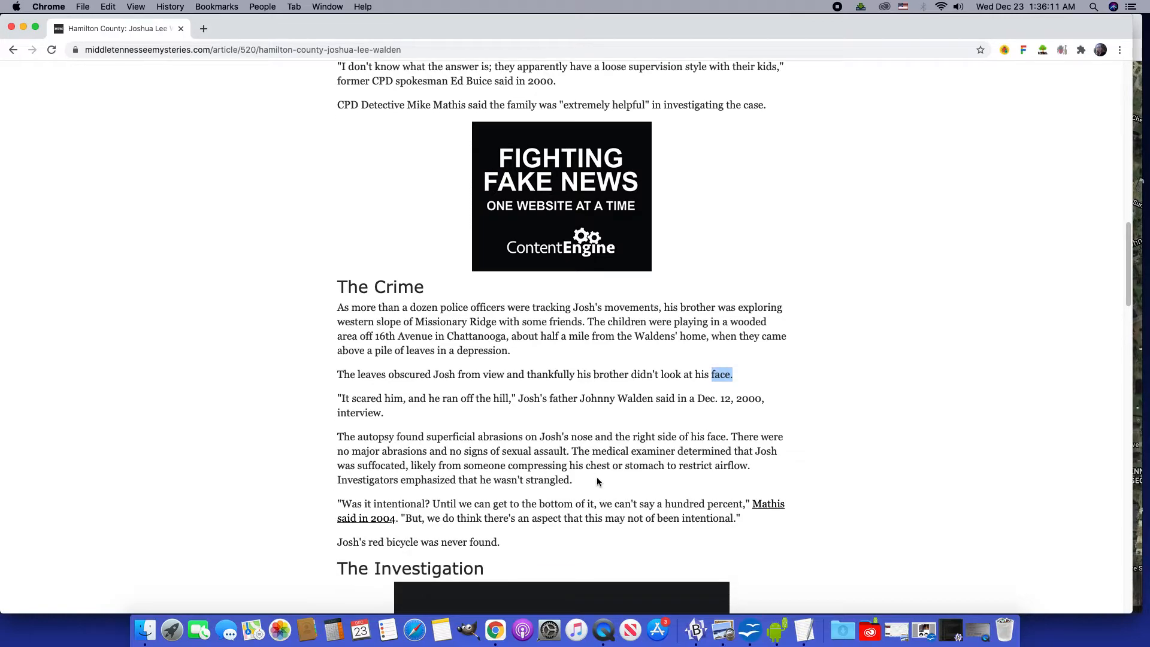
pyautogui.scroll(-1, 597, 479)
pyautogui.scroll(-1, 597, 479)
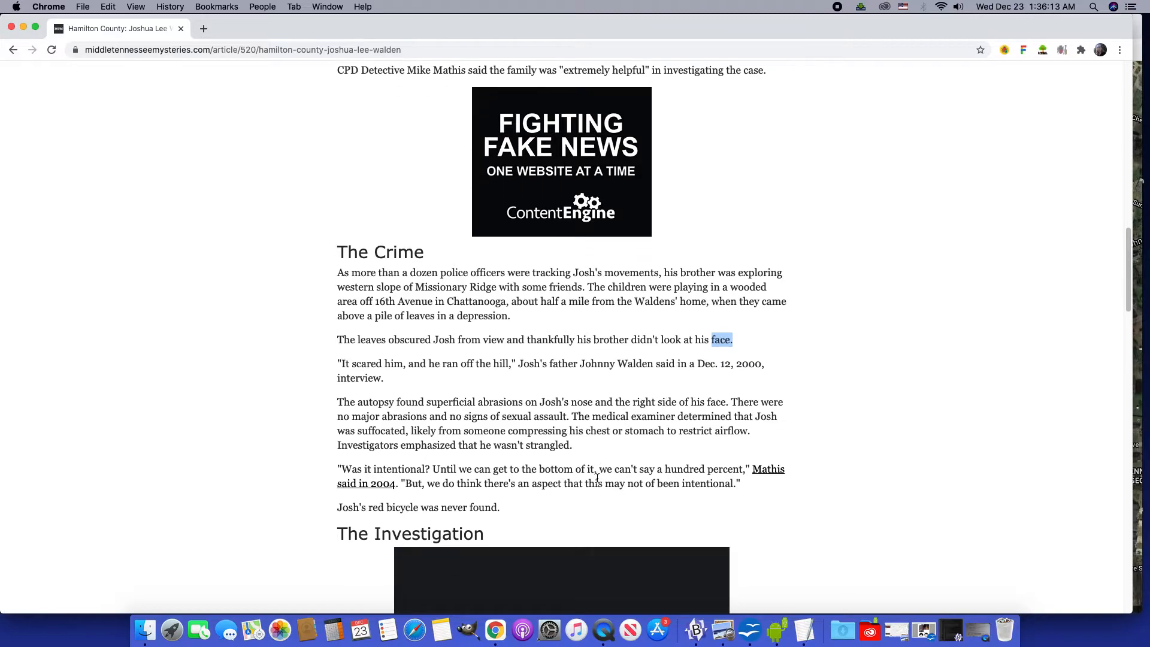
pyautogui.scroll(-1, 596, 478)
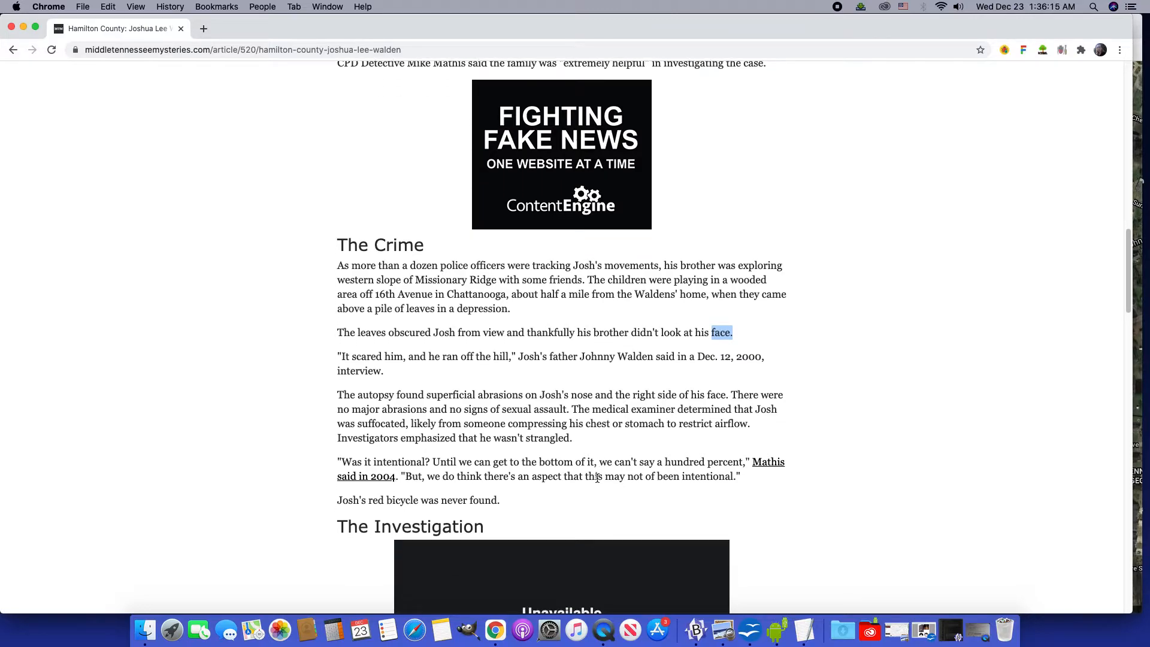
pyautogui.scroll(-1, 597, 477)
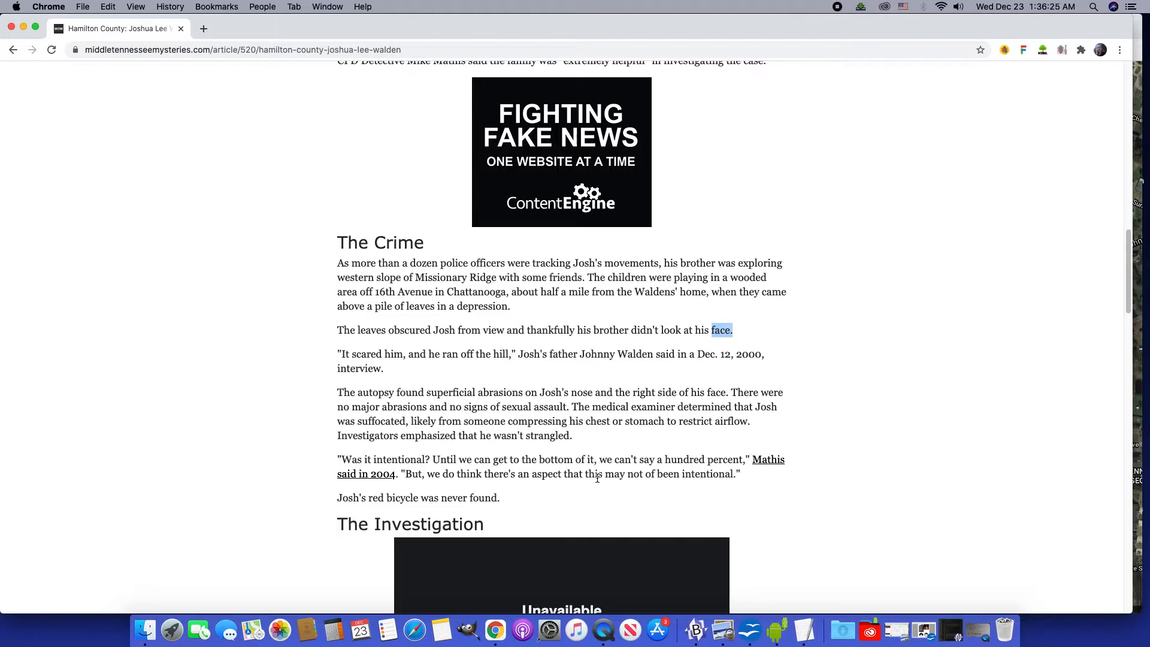
pyautogui.scroll(-1, 596, 478)
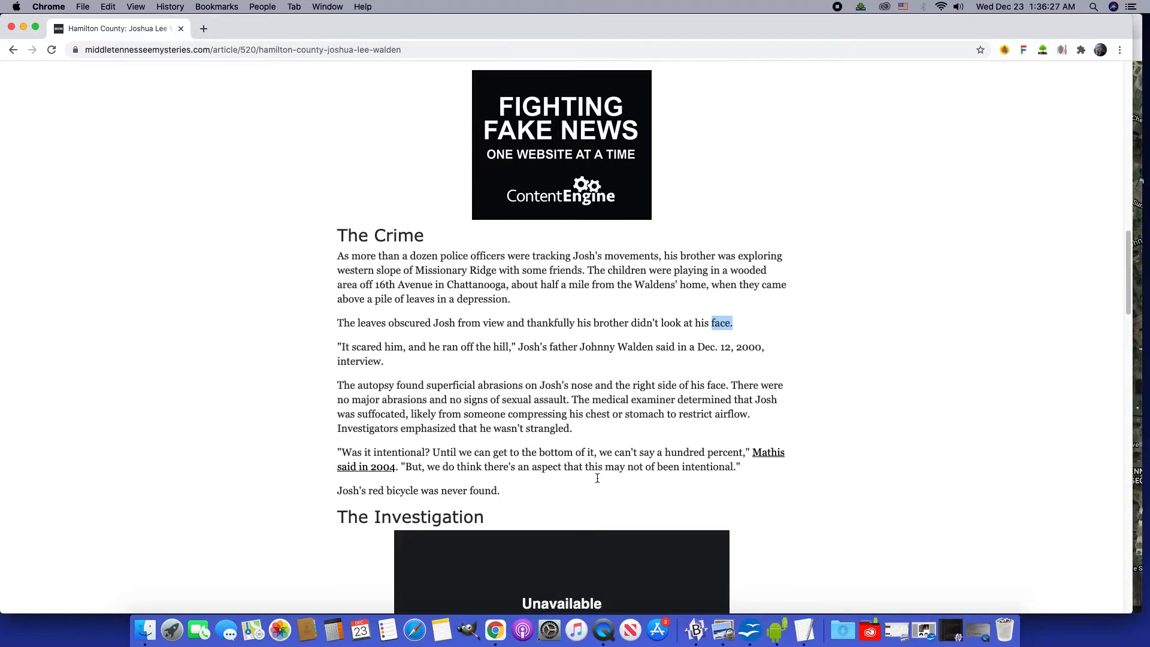
pyautogui.scroll(-1, 597, 478)
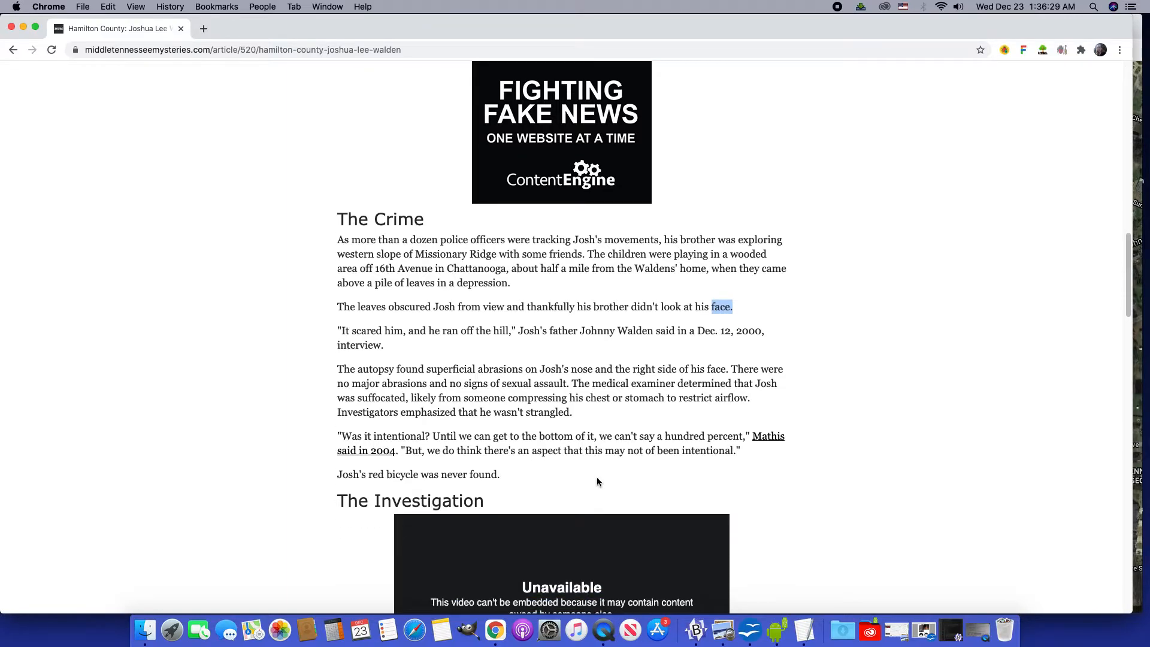
pyautogui.scroll(-1, 596, 478)
pyautogui.scroll(-1, 597, 482)
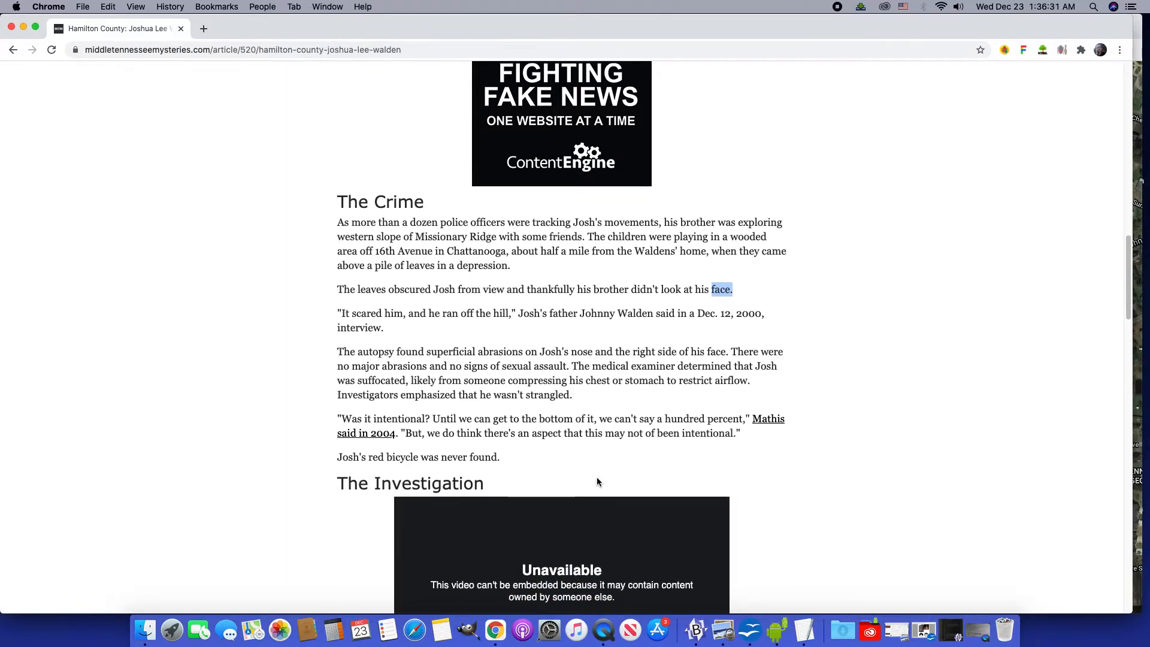
pyautogui.scroll(-1, 597, 481)
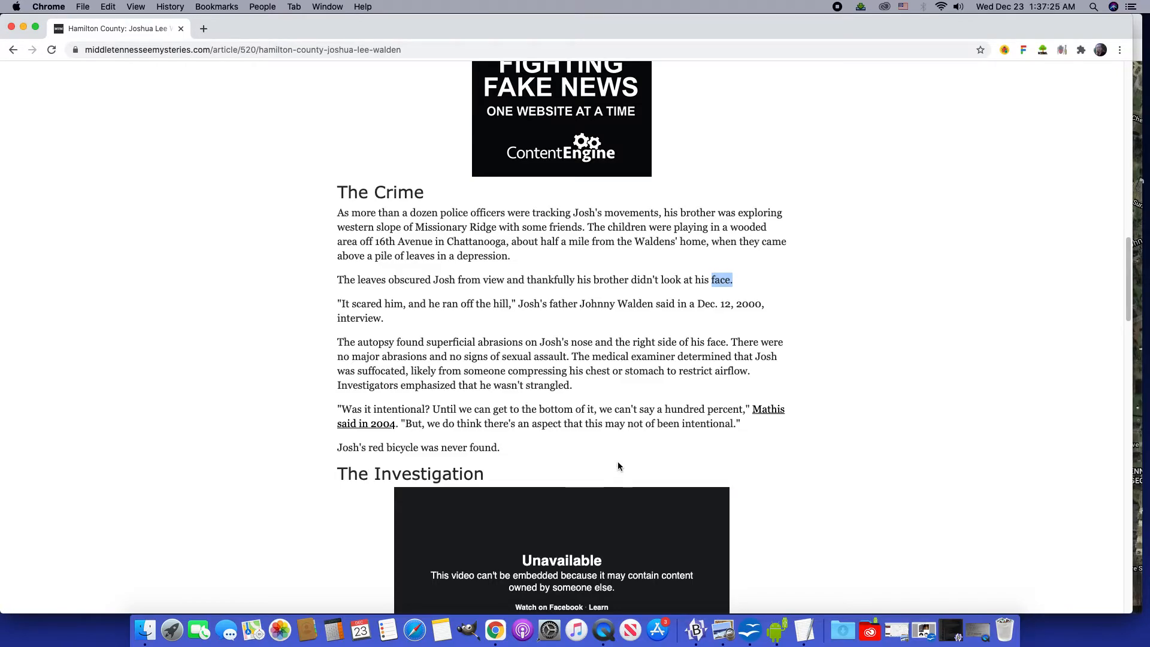
pyautogui.scroll(-1, 436, 385)
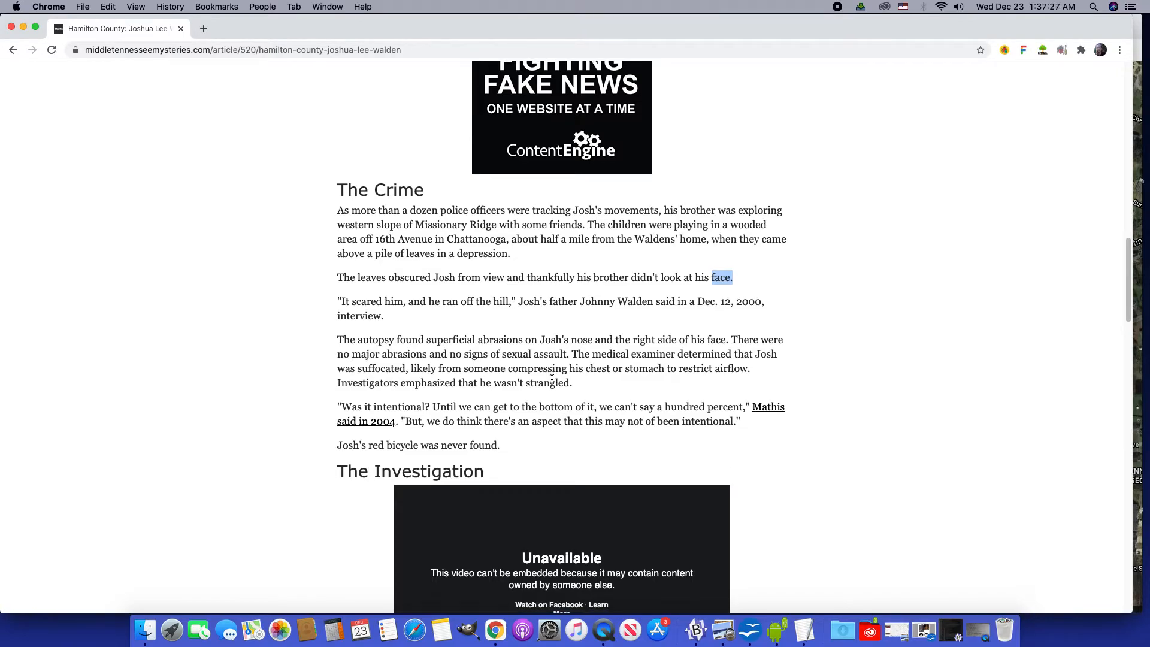
pyautogui.scroll(-1, 436, 385)
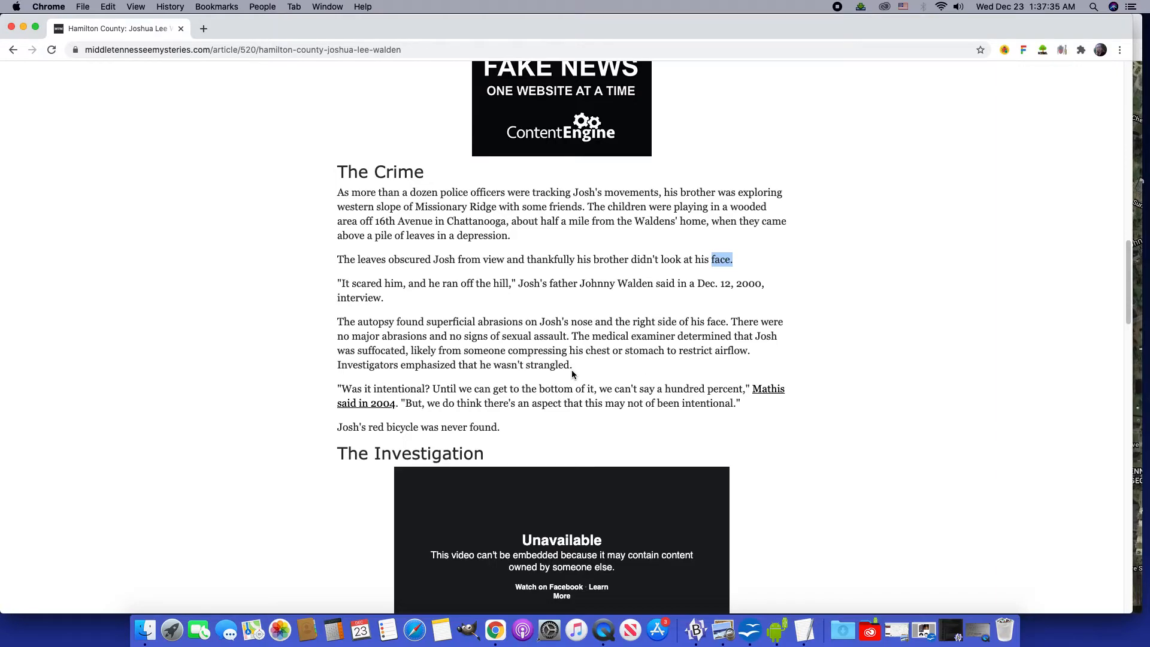
# Highlight 'Investigators emphasized that he wasn't strangled.' in The Crime section.
pyautogui.moveTo(588, 372); pyautogui.dragTo(338, 377)
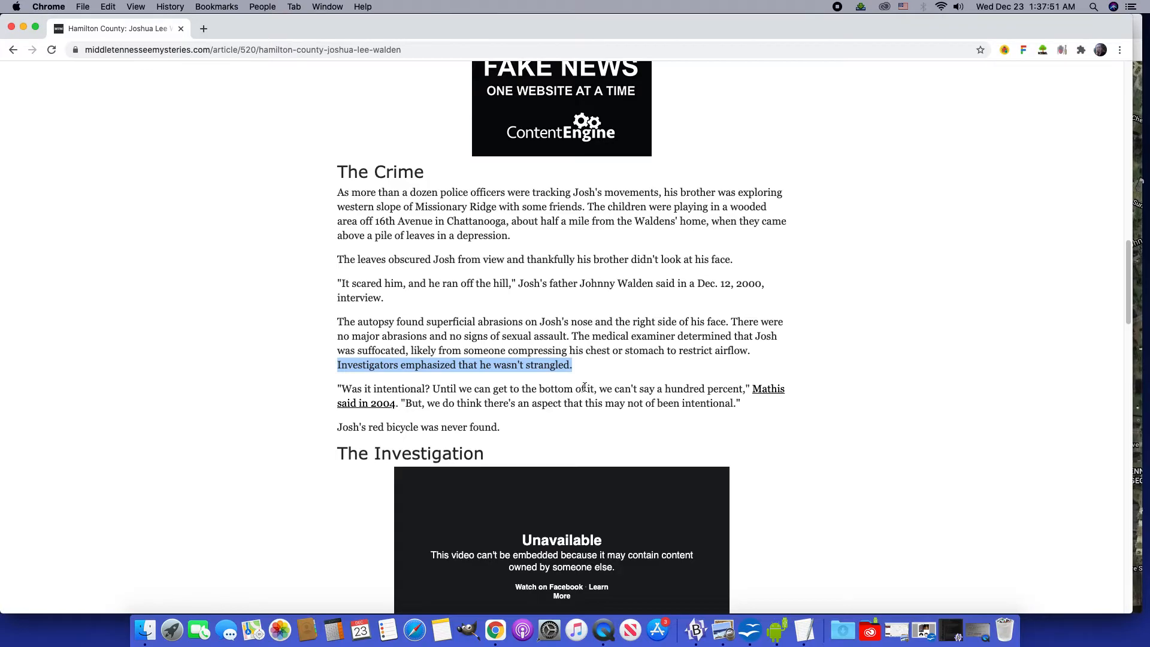
pyautogui.scroll(-1, 584, 388)
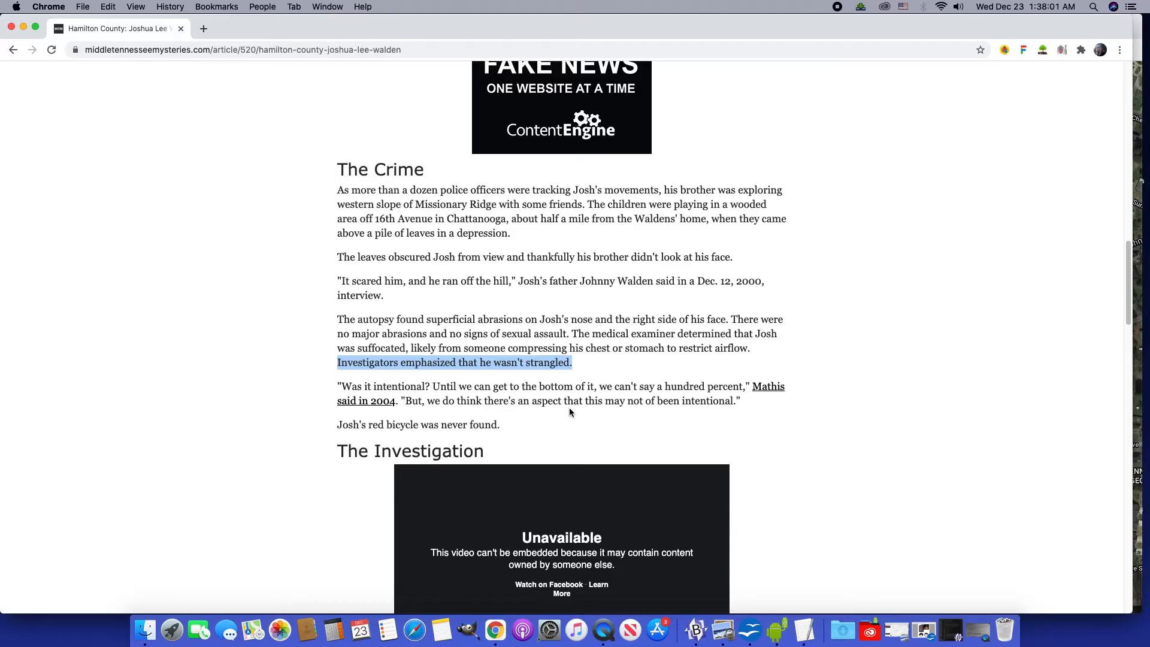
pyautogui.scroll(-1, 569, 412)
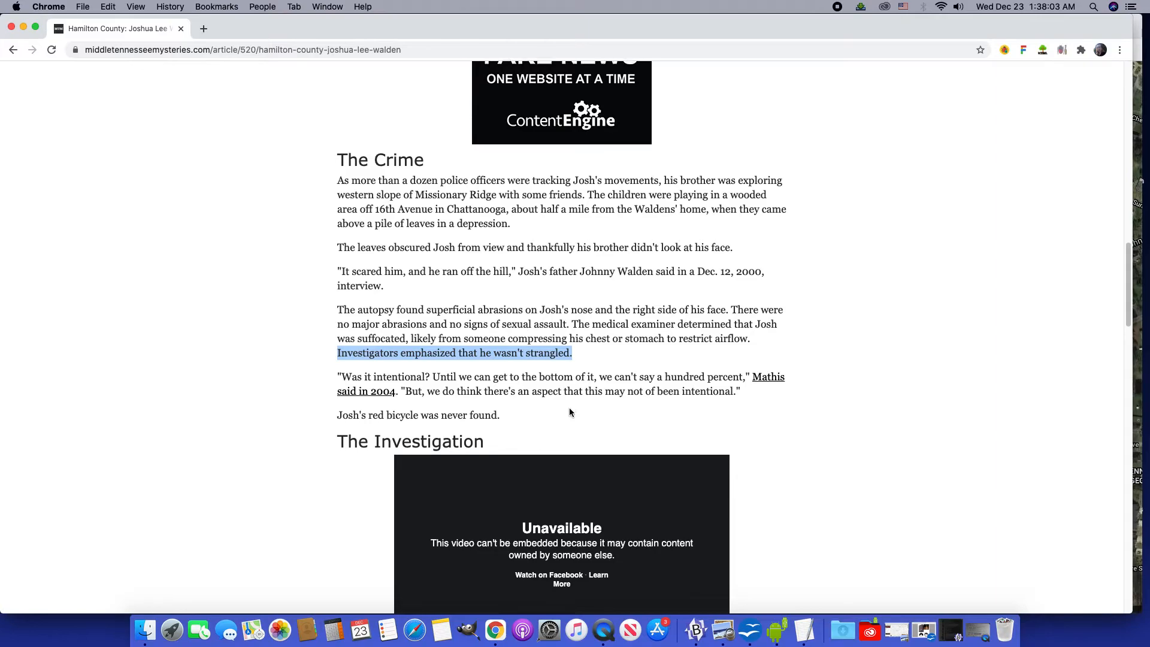
pyautogui.scroll(-1, 569, 412)
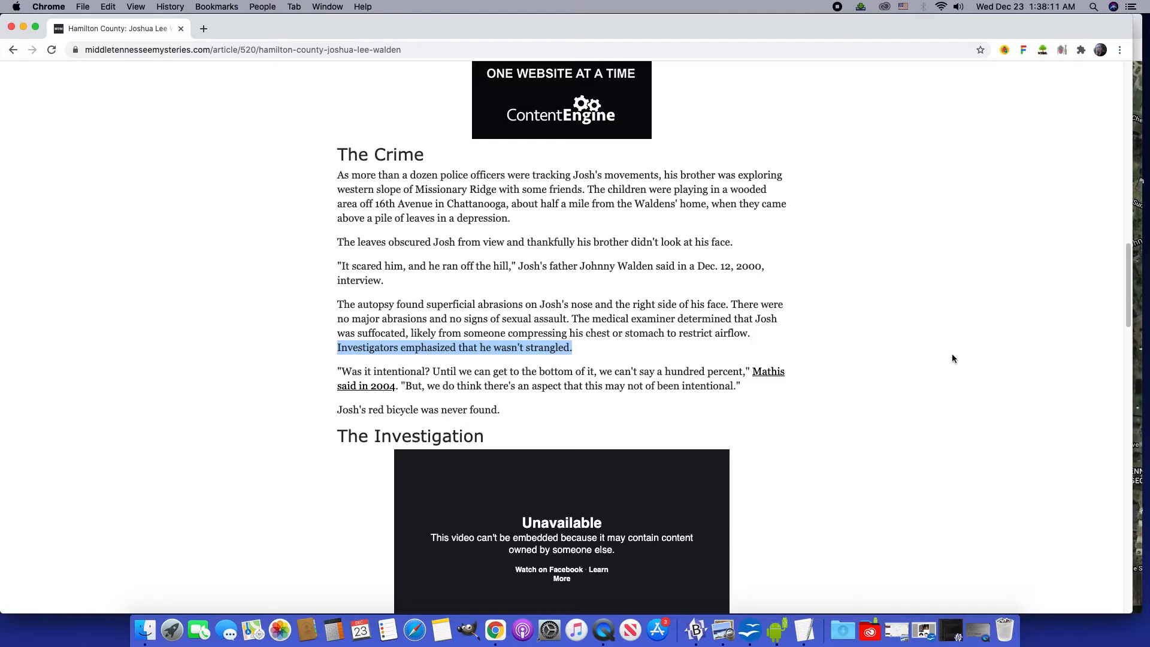
pyautogui.scroll(-1, 874, 424)
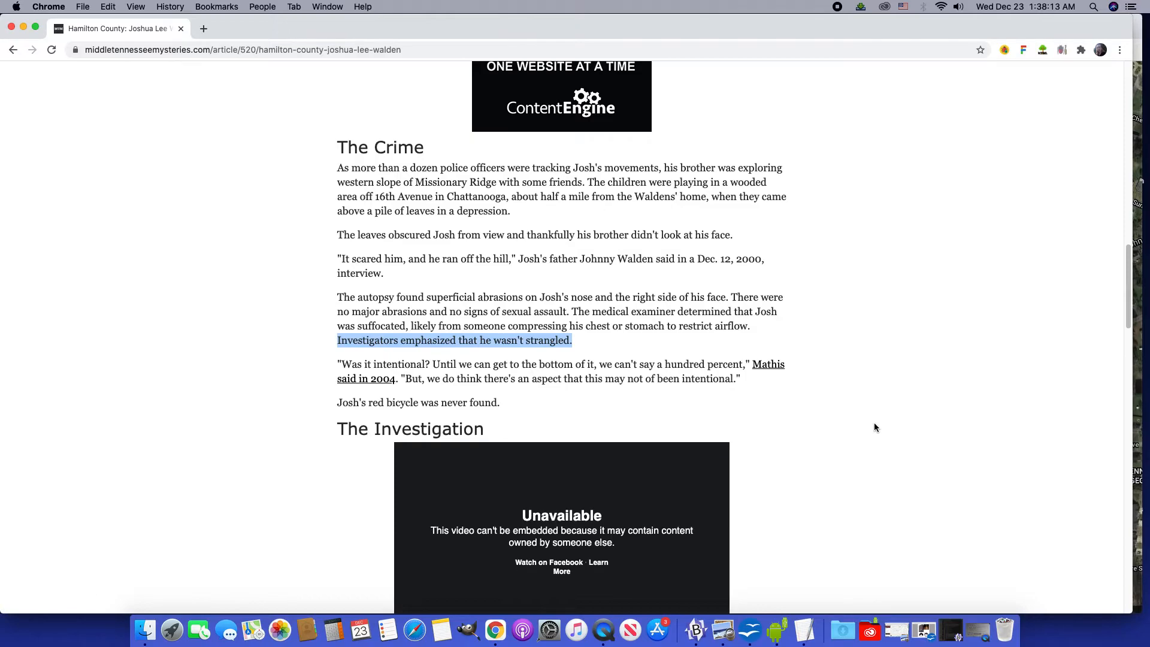
pyautogui.scroll(-1, 874, 427)
pyautogui.scroll(-1, 875, 428)
pyautogui.scroll(-1, 873, 428)
pyautogui.scroll(-1, 875, 428)
pyautogui.scroll(-1, 875, 428)
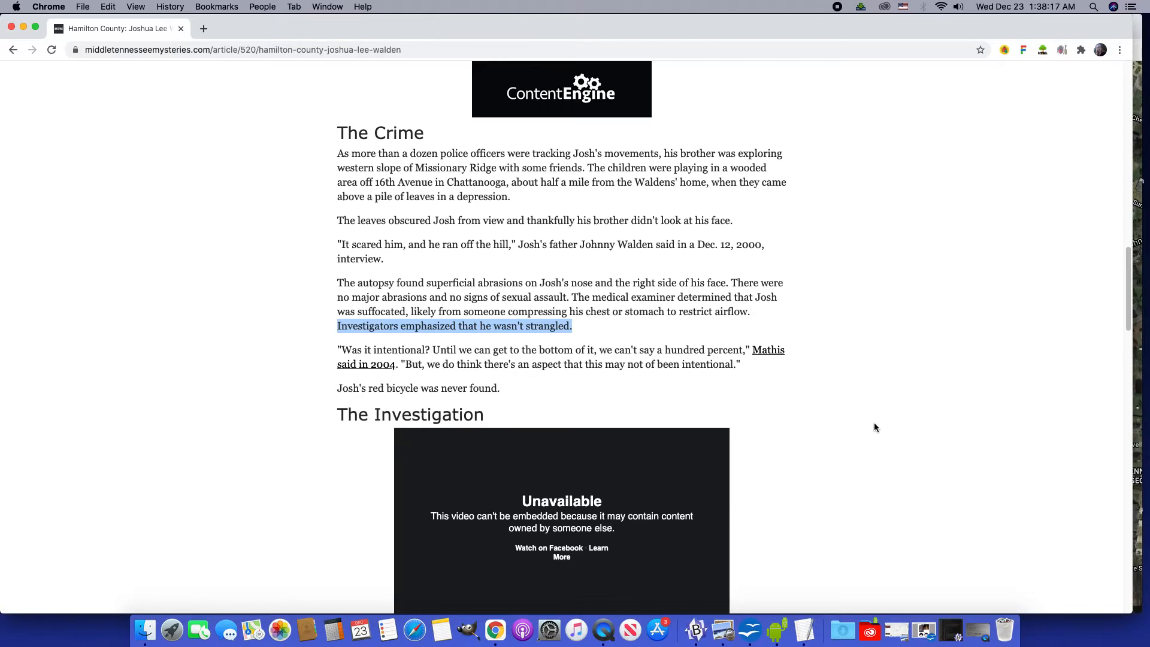
pyautogui.scroll(-1, 874, 428)
pyautogui.scroll(-1, 875, 427)
pyautogui.scroll(-1, 874, 429)
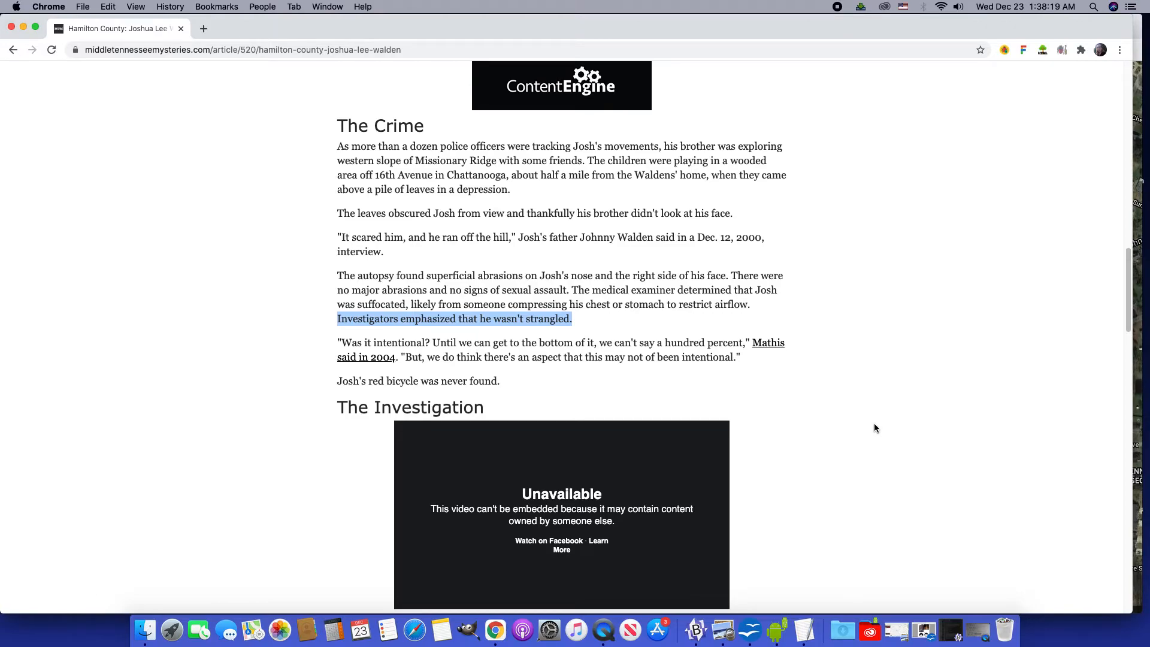
pyautogui.scroll(-1, 874, 428)
pyautogui.scroll(-1, 874, 427)
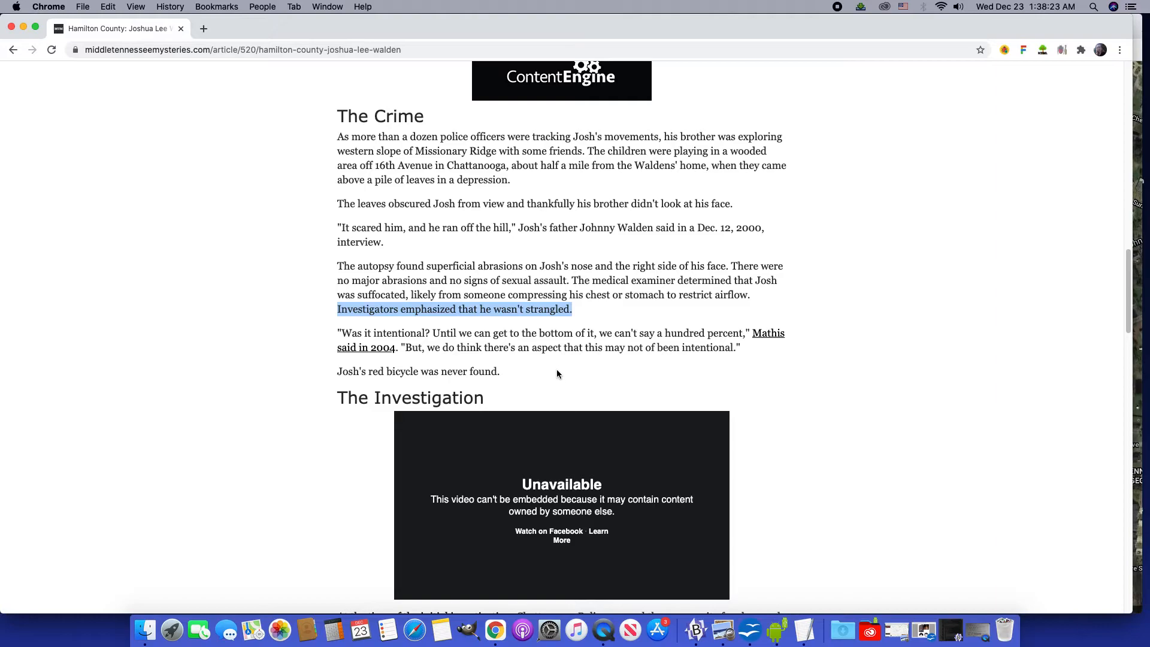
# Highlight the not-intentional quote, clear it, then highlight 'Josh's red bicycle was never found.'.
pyautogui.moveTo(757, 345); pyautogui.dragTo(405, 351)
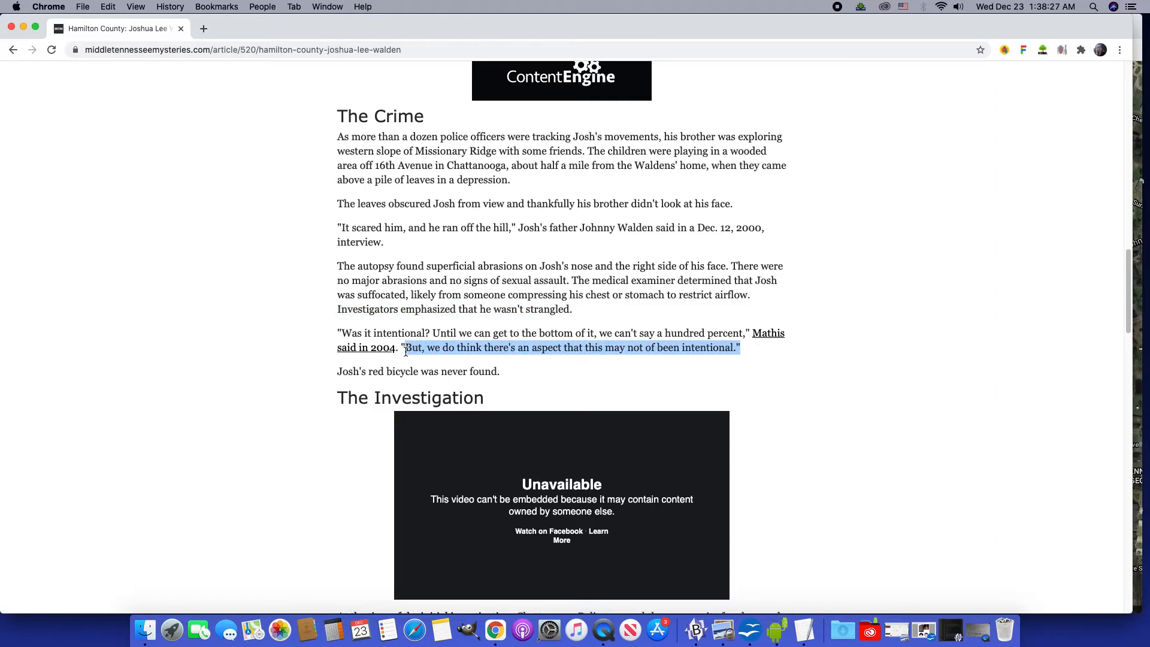
pyautogui.scroll(-1, 769, 394)
pyautogui.click(770, 395)
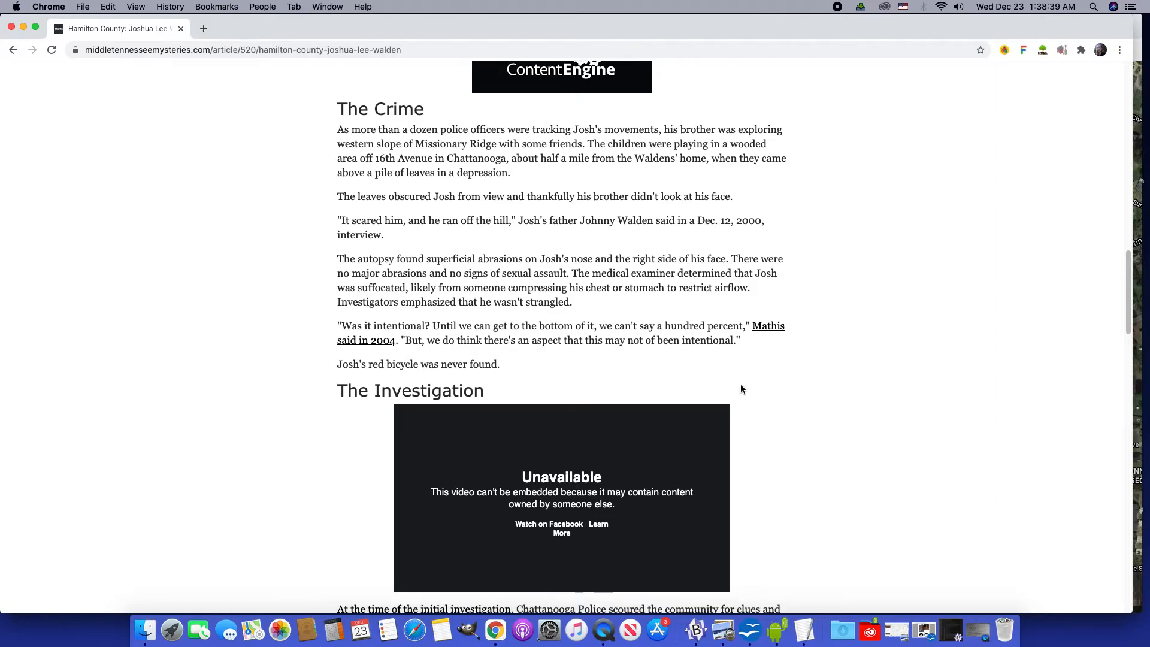
pyautogui.scroll(-1, 740, 385)
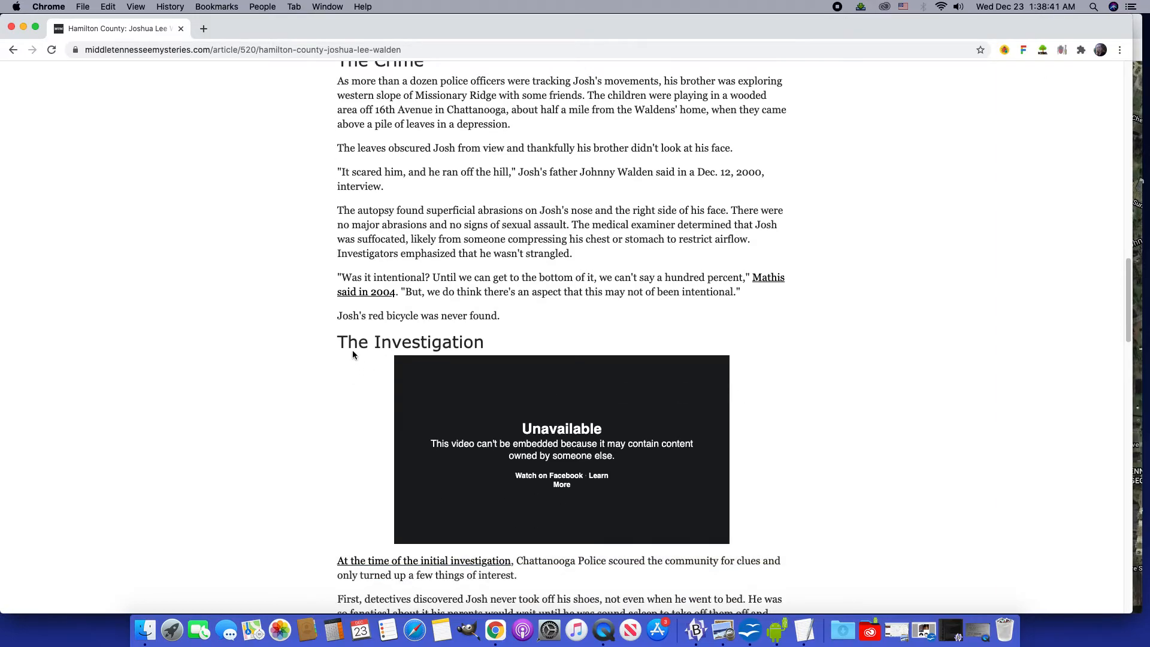
pyautogui.moveTo(336, 321); pyautogui.dragTo(505, 320)
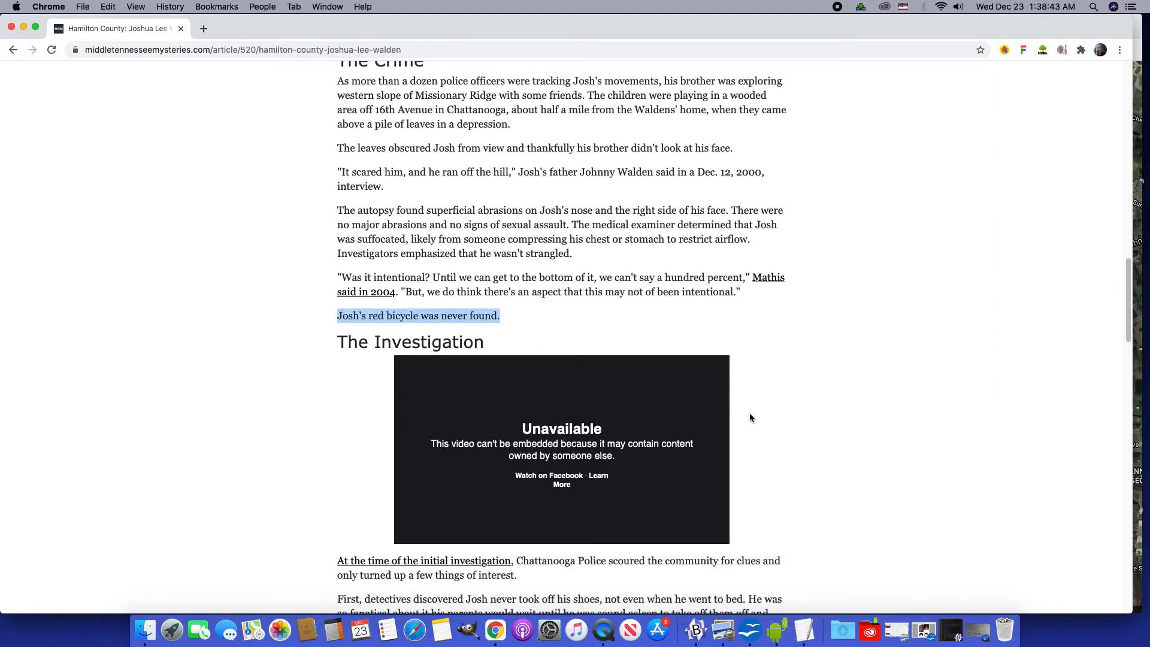
pyautogui.scroll(-5, 740, 421)
pyautogui.scroll(5, 740, 422)
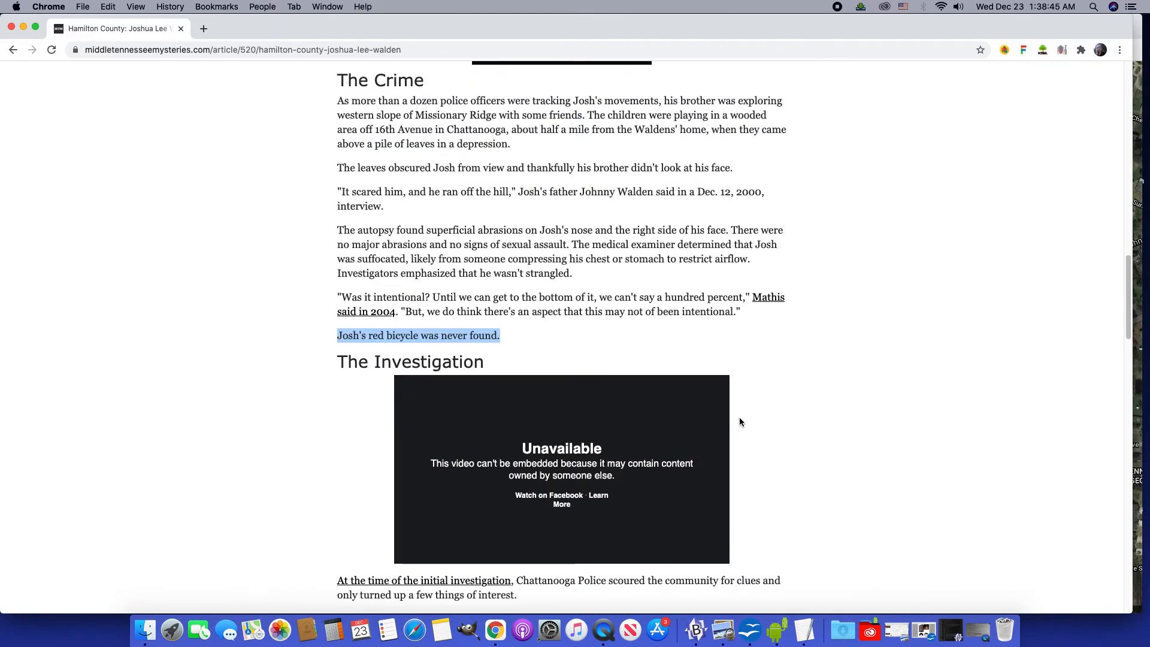
pyautogui.scroll(4, 739, 422)
pyautogui.scroll(5, 739, 422)
pyautogui.scroll(2, 739, 422)
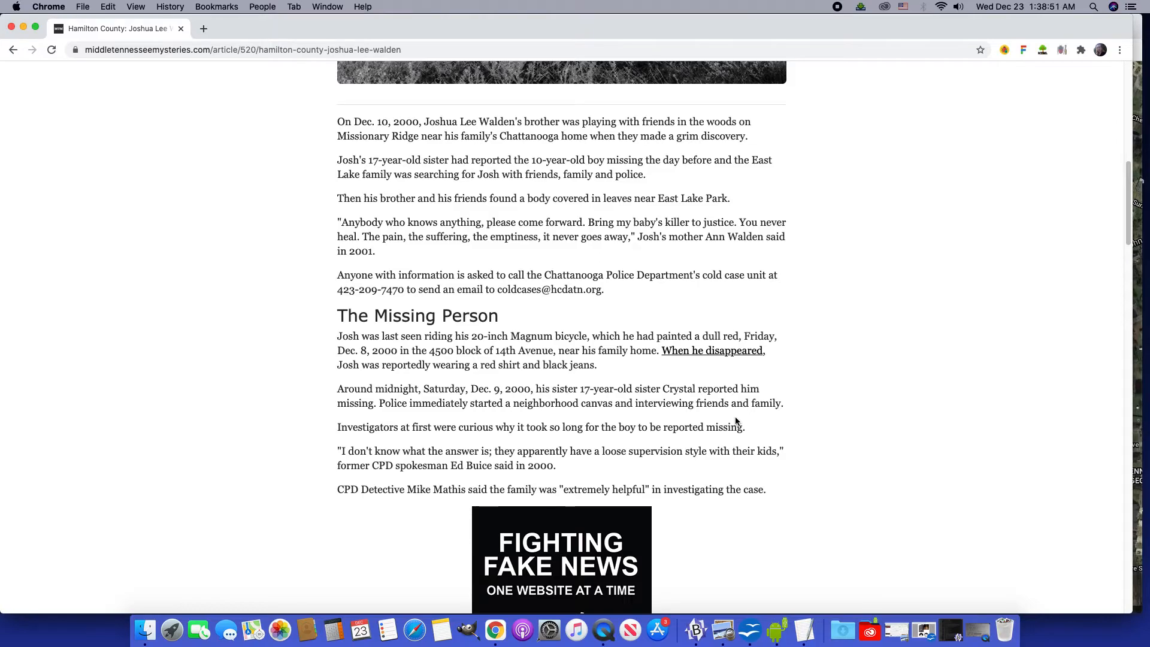
pyautogui.scroll(-1, 736, 421)
pyautogui.scroll(-1, 736, 421)
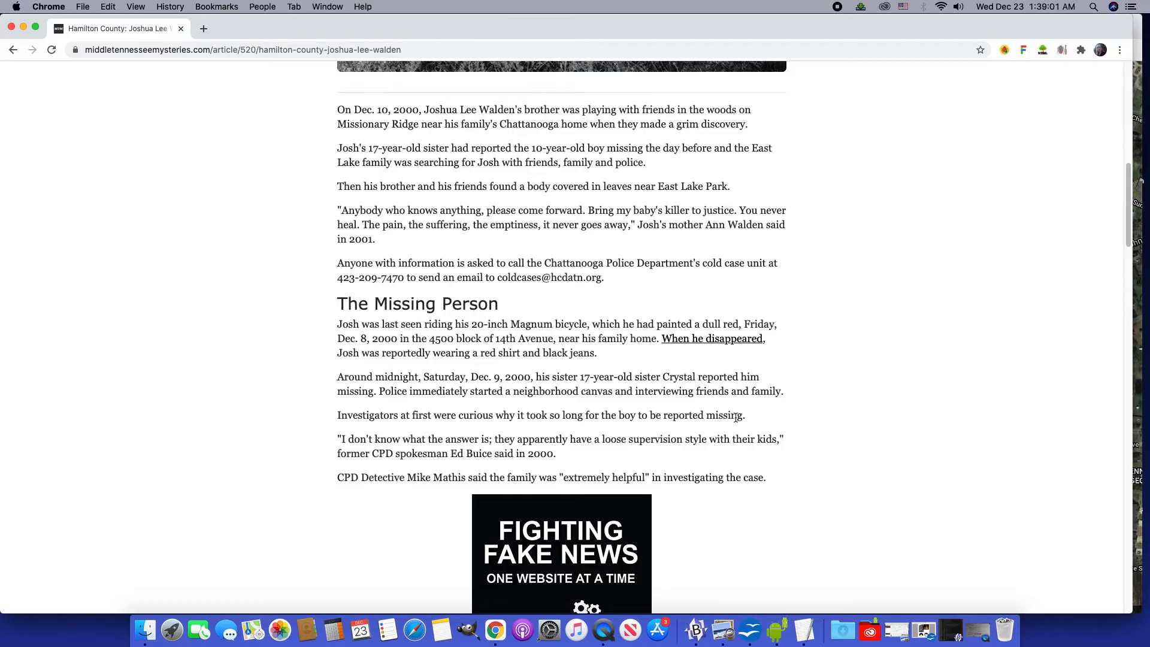
pyautogui.scroll(-1, 738, 417)
pyautogui.scroll(-2, 736, 416)
pyautogui.scroll(-3, 737, 417)
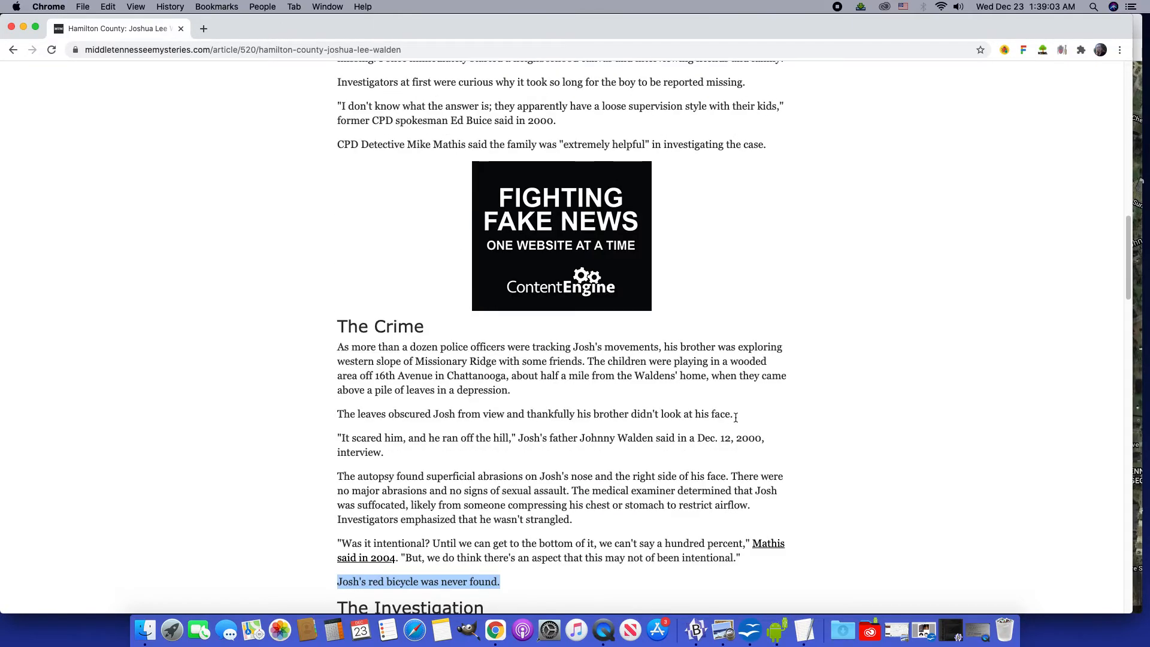
pyautogui.scroll(-1, 736, 417)
pyautogui.scroll(-1, 736, 418)
pyautogui.scroll(-2, 736, 416)
pyautogui.scroll(-1, 735, 417)
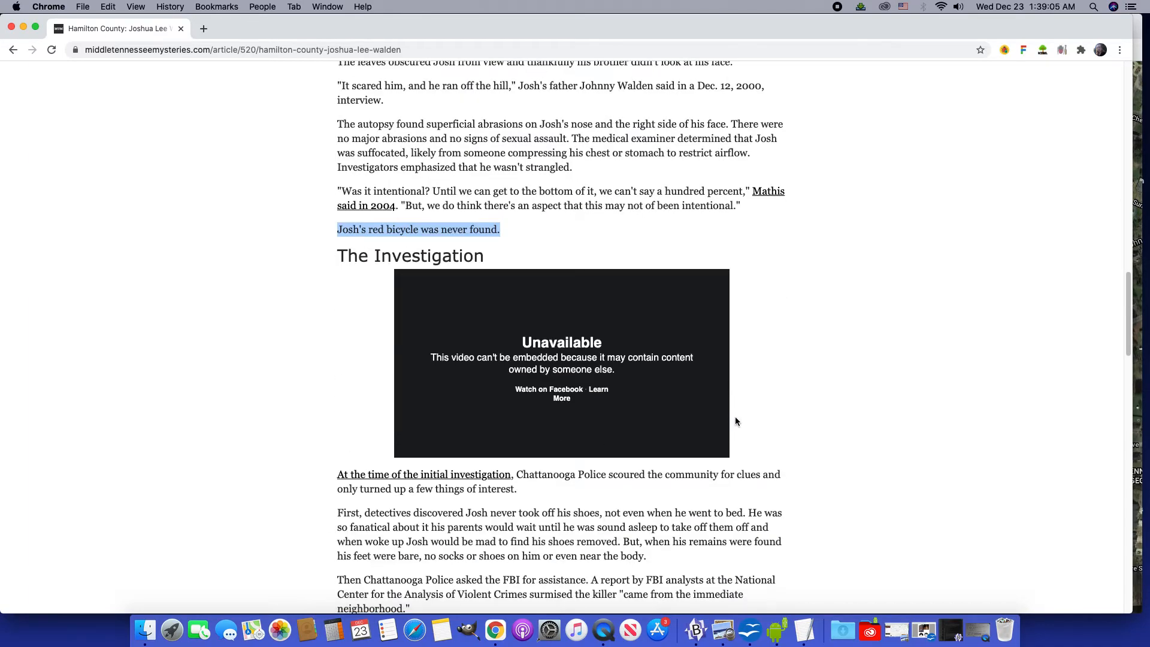
pyautogui.scroll(-1, 735, 417)
pyautogui.scroll(-1, 736, 421)
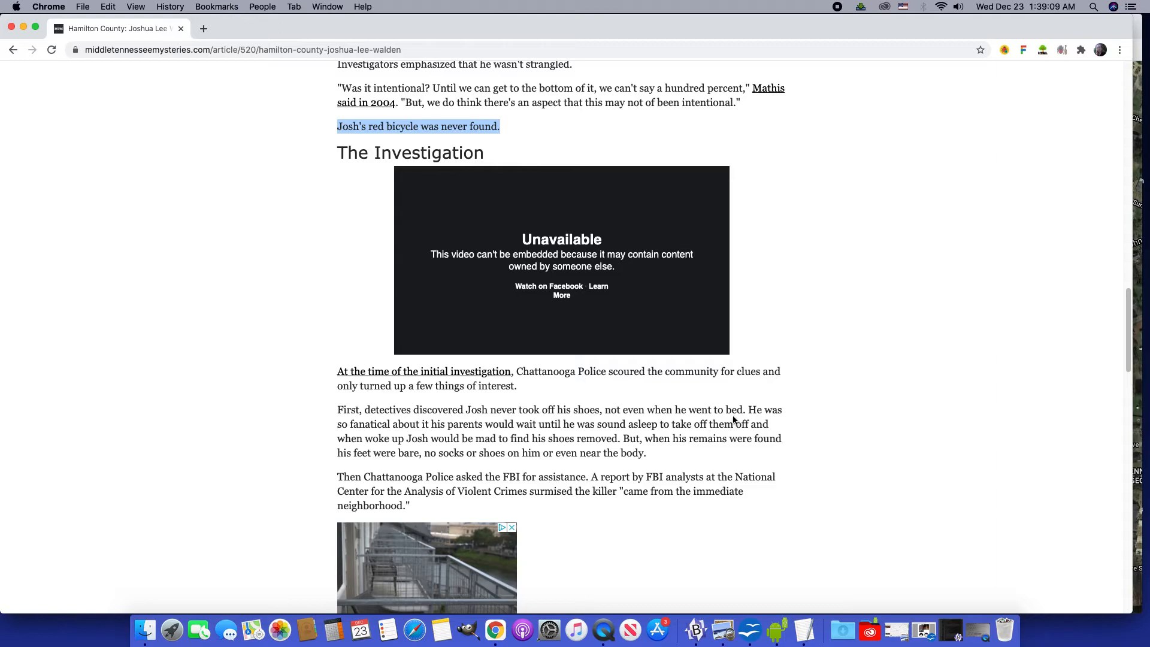
pyautogui.scroll(-1, 520, 405)
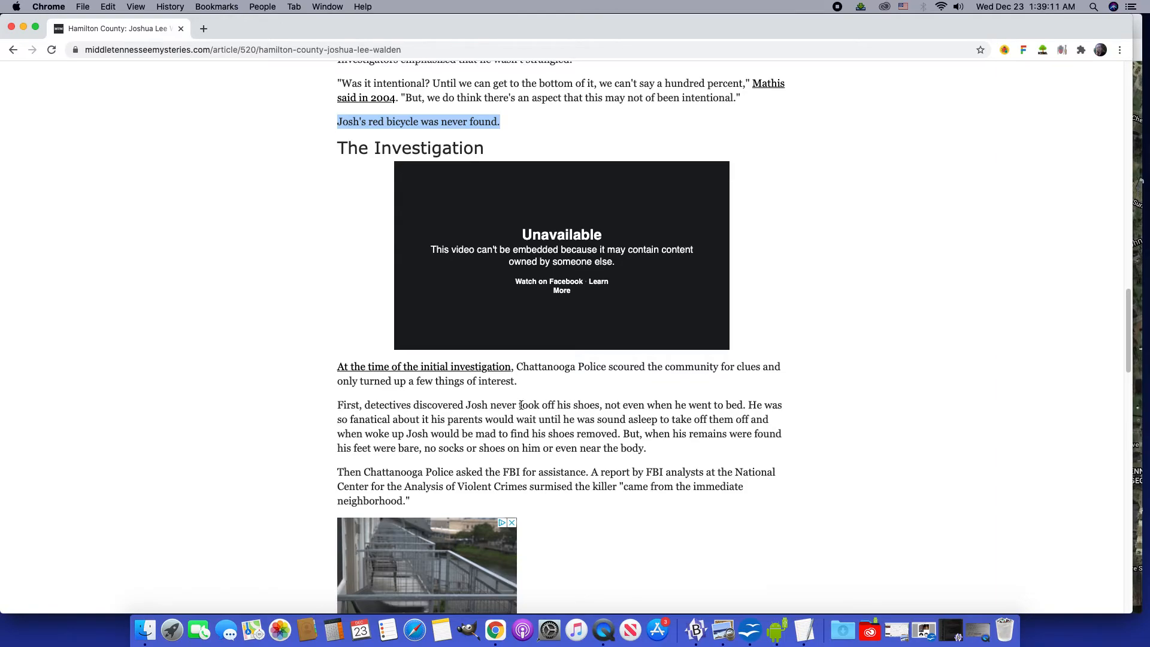
pyautogui.moveTo(521, 380); pyautogui.dragTo(331, 376)
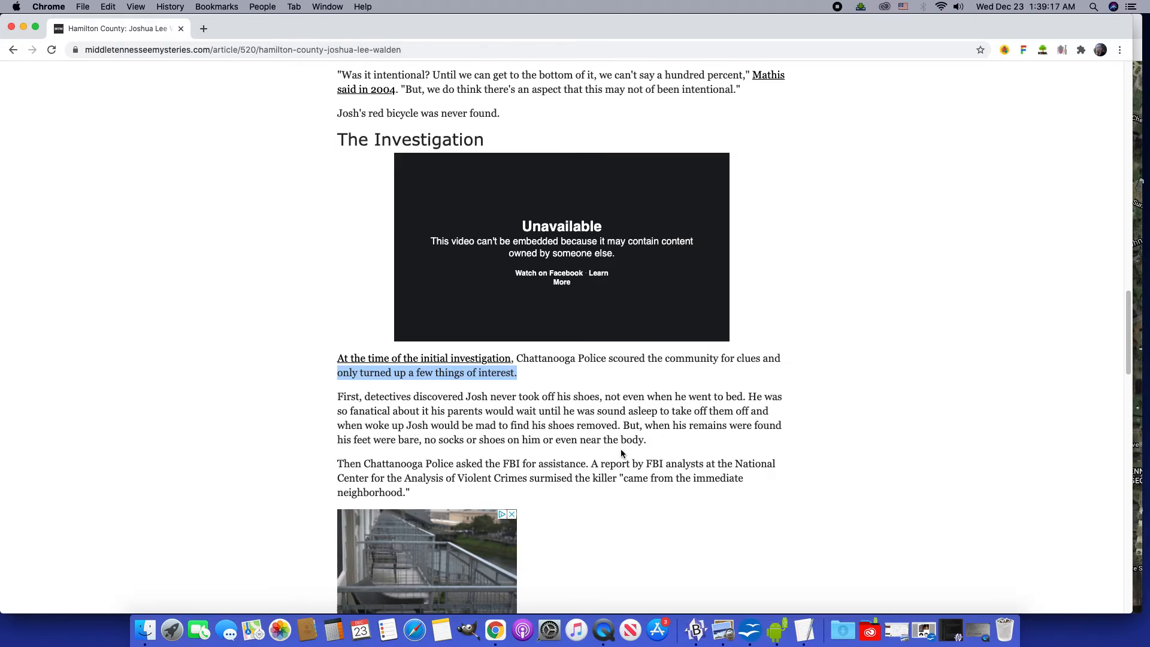
pyautogui.scroll(-2, 621, 447)
pyautogui.scroll(-1, 620, 449)
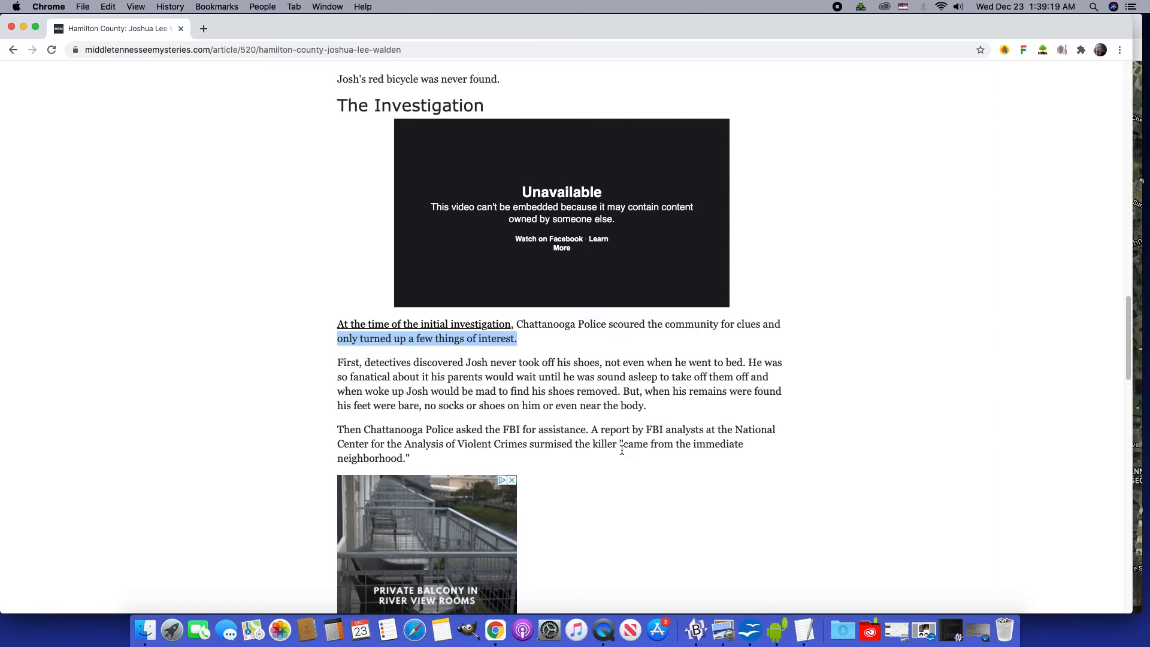
pyautogui.scroll(-1, 624, 445)
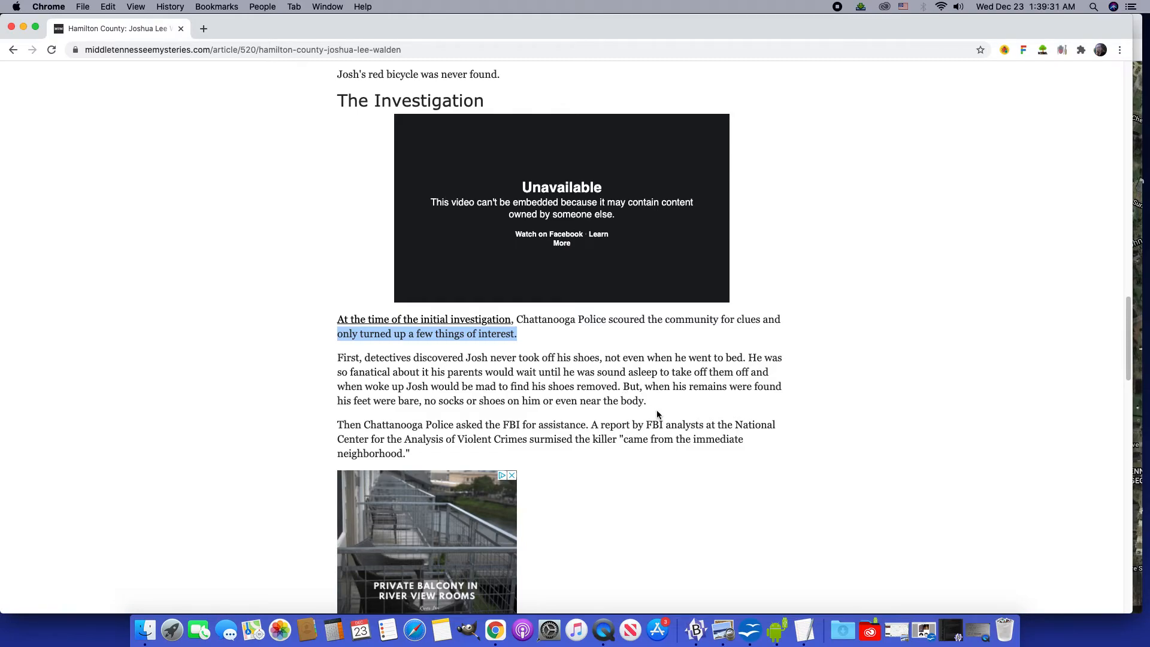
# Highlight 'shoes on him or even near the body.' in The Investigation section.
pyautogui.moveTo(643, 402); pyautogui.dragTo(479, 402)
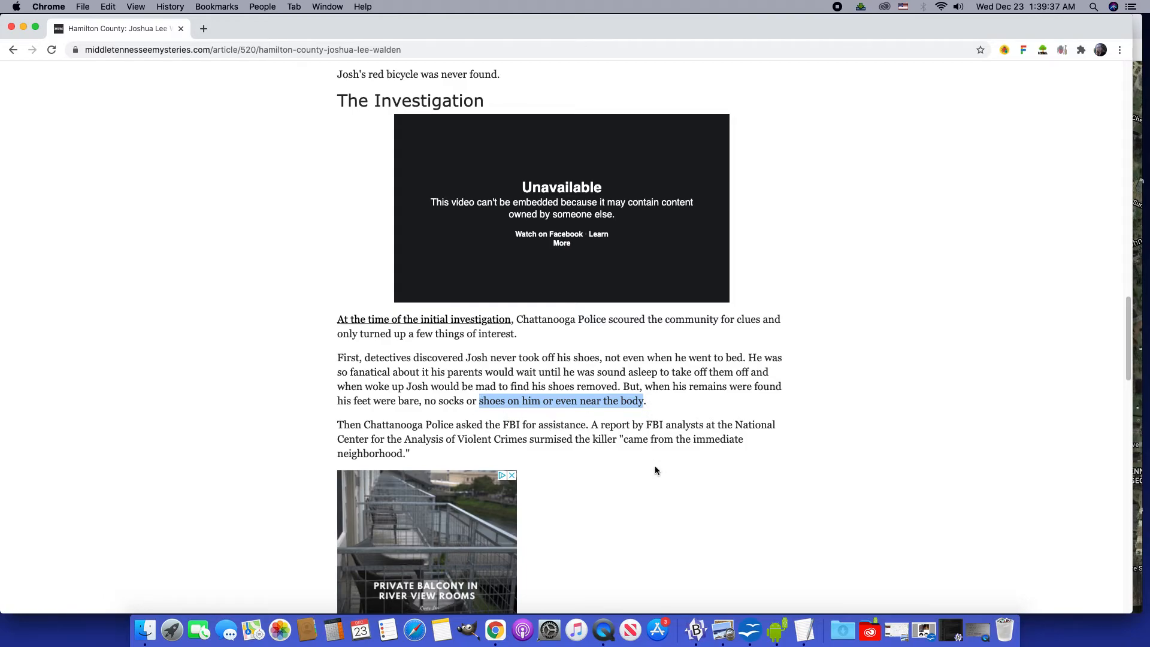
pyautogui.scroll(-1, 656, 470)
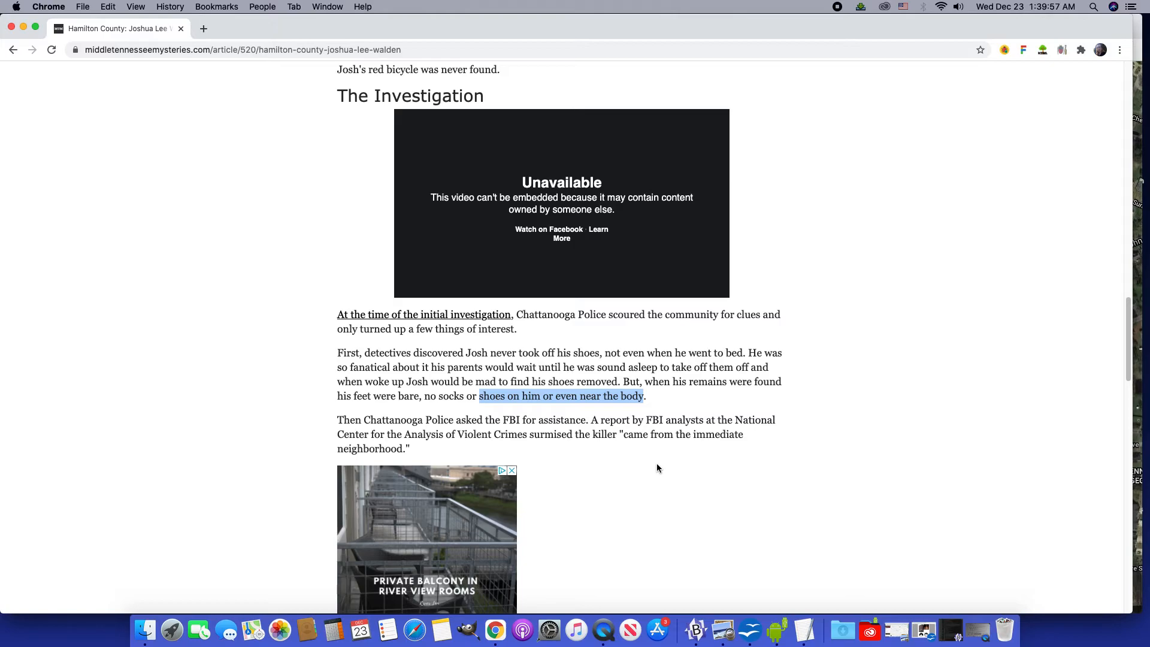
pyautogui.scroll(-1, 657, 467)
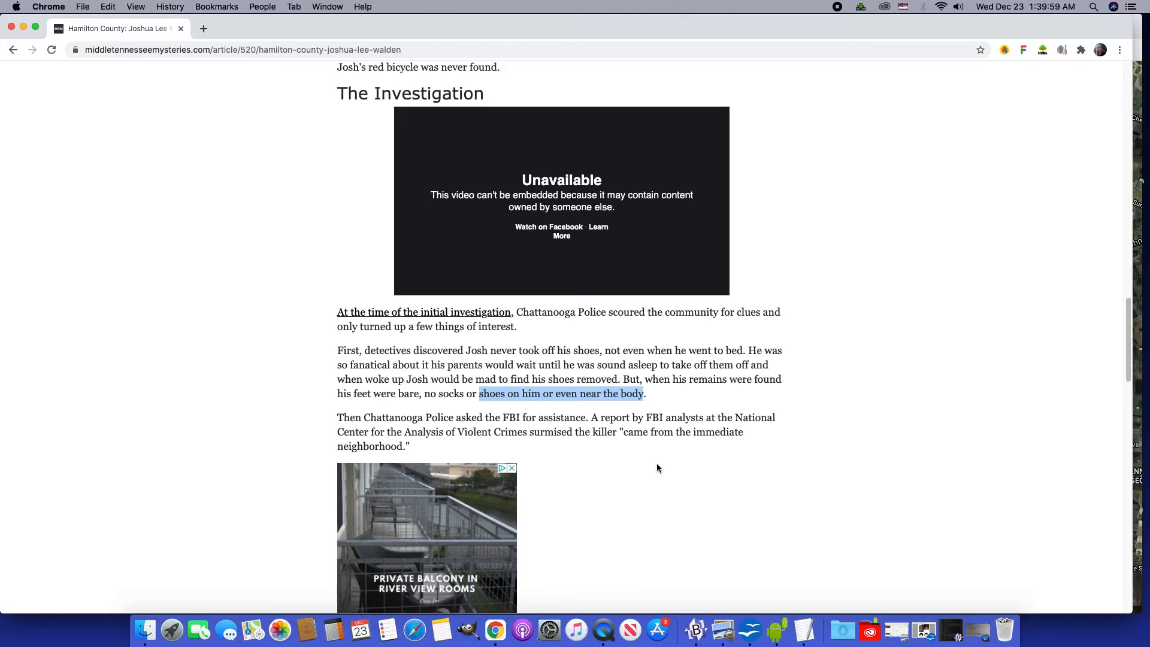
pyautogui.scroll(-1, 657, 469)
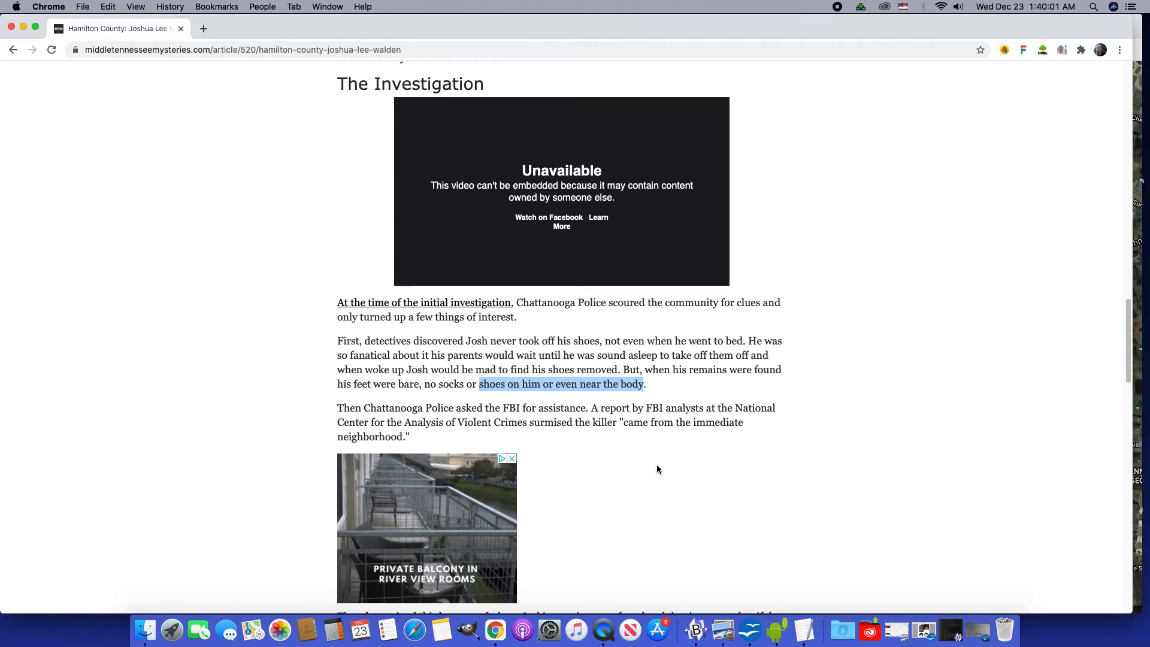
pyautogui.scroll(-1, 658, 467)
pyautogui.scroll(-1, 658, 468)
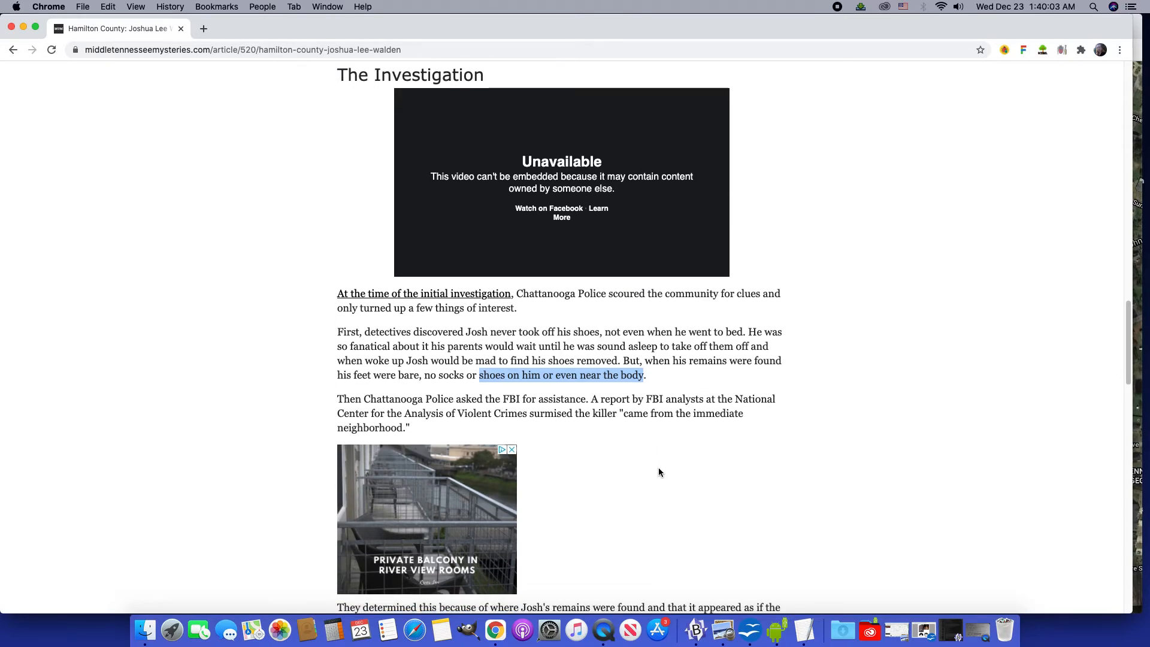
pyautogui.scroll(-1, 658, 467)
pyautogui.scroll(-1, 658, 467)
pyautogui.scroll(-1, 658, 469)
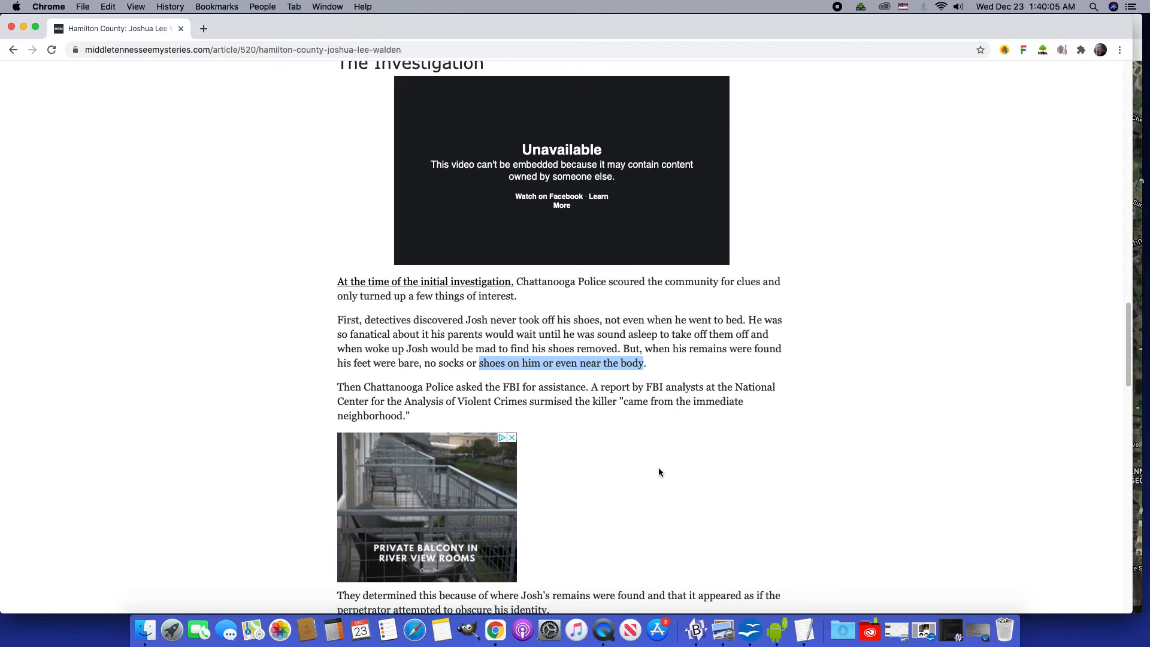
pyautogui.scroll(-1, 659, 469)
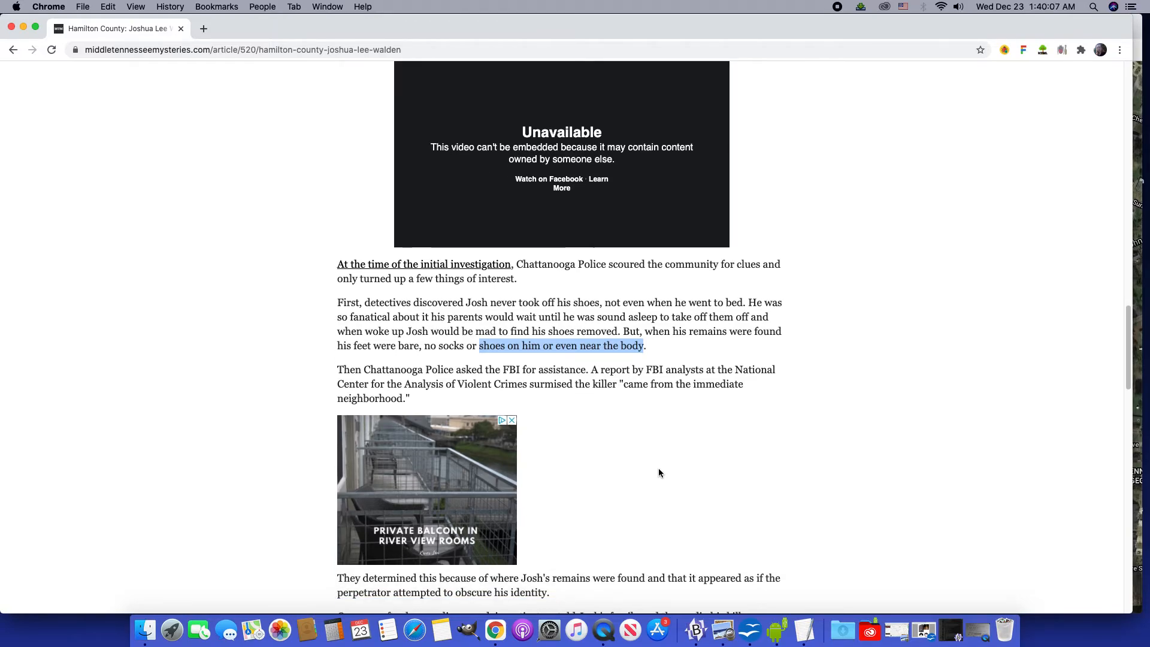
pyautogui.scroll(-3, 659, 472)
pyautogui.scroll(-2, 659, 473)
pyautogui.scroll(-3, 658, 473)
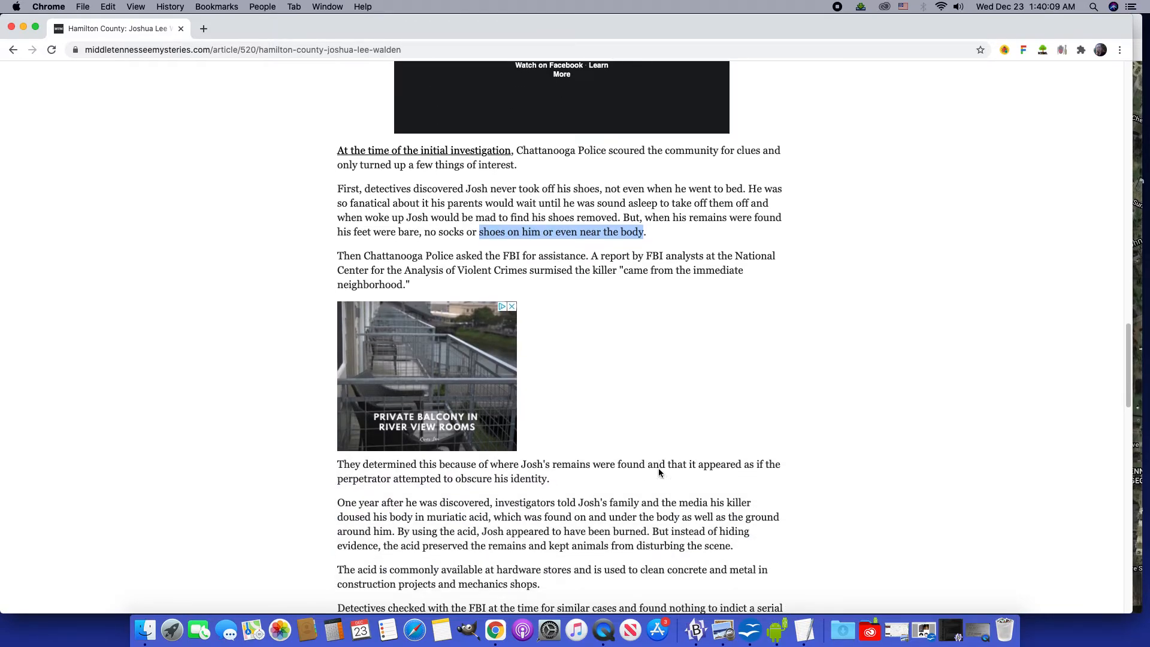
pyautogui.scroll(-1, 659, 472)
pyautogui.scroll(-4, 658, 468)
pyautogui.scroll(-2, 658, 469)
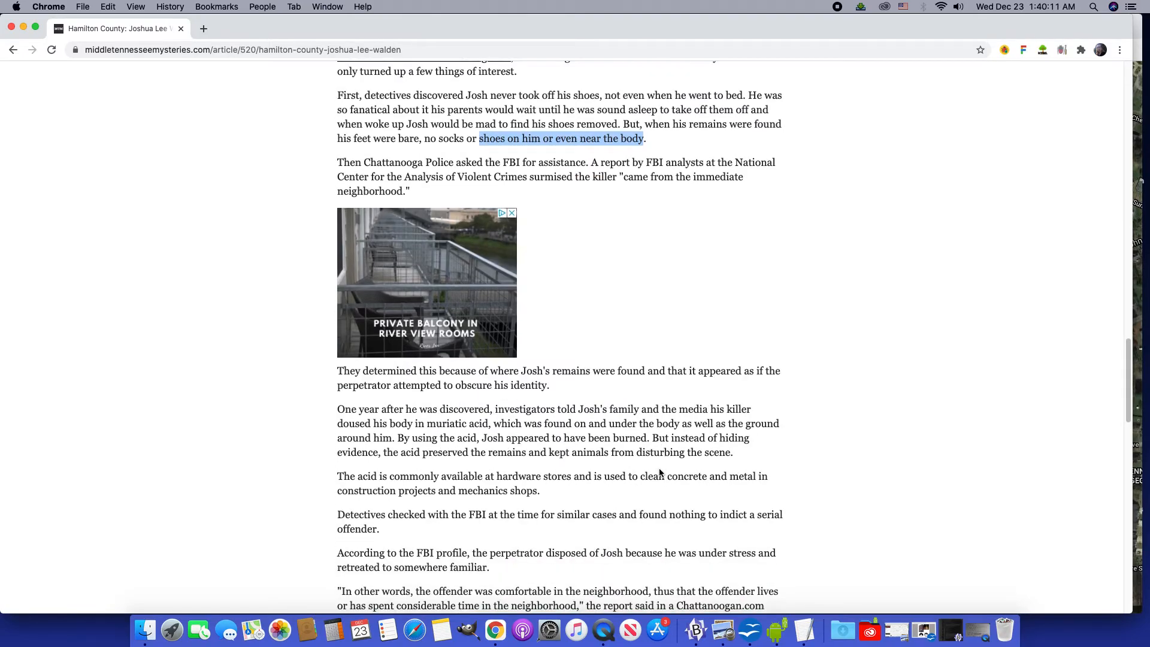
pyautogui.scroll(3, 660, 474)
pyautogui.scroll(2, 659, 467)
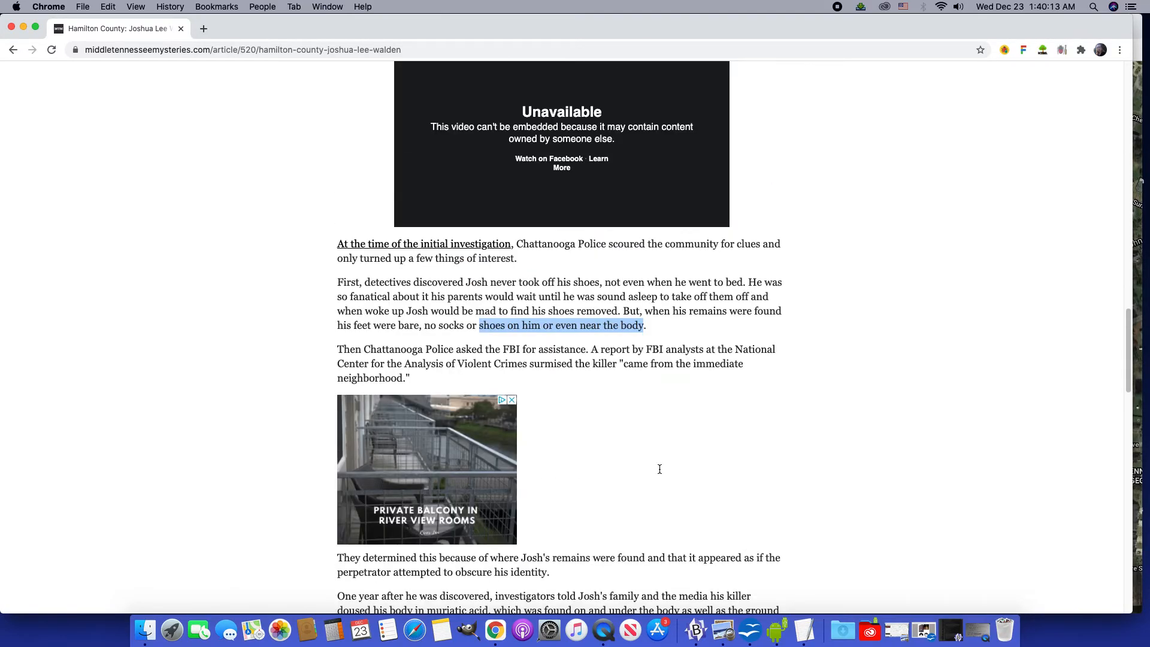
pyautogui.scroll(1, 658, 469)
pyautogui.scroll(-3, 659, 474)
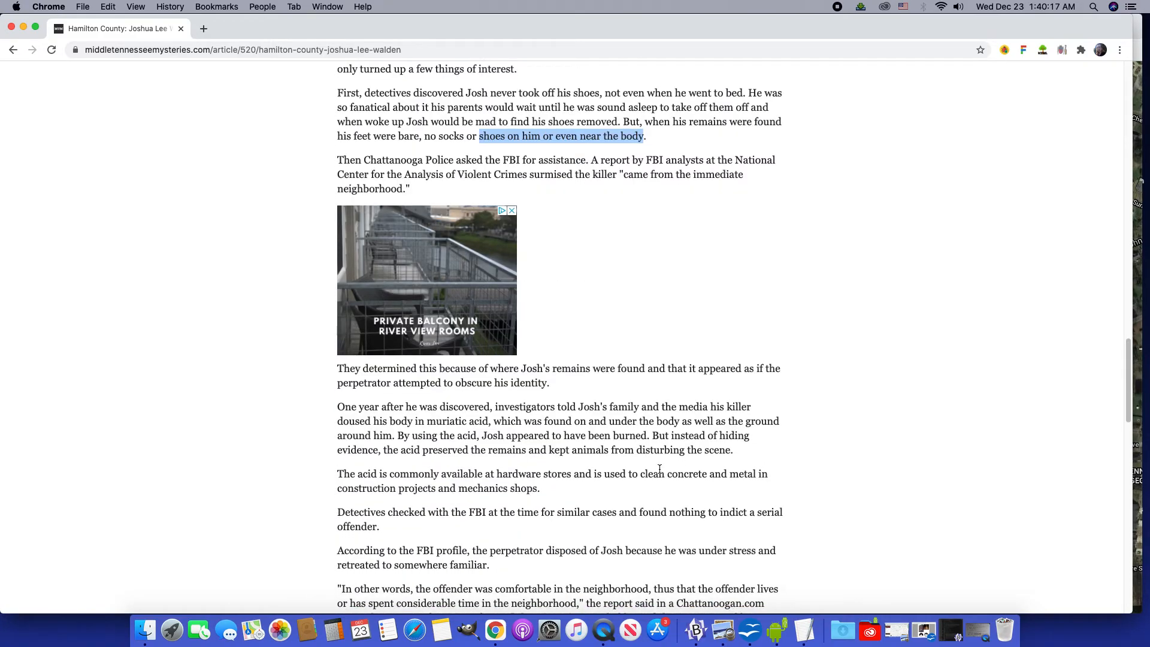
pyautogui.scroll(-1, 659, 468)
pyautogui.scroll(-1, 659, 467)
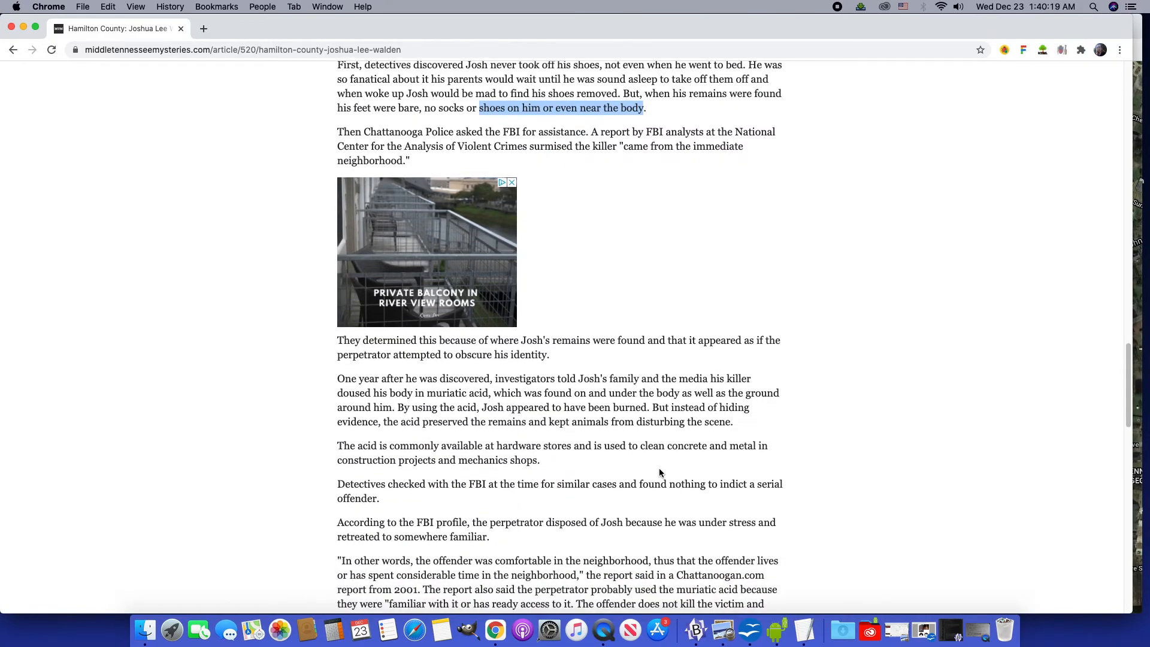
pyautogui.scroll(-1, 658, 469)
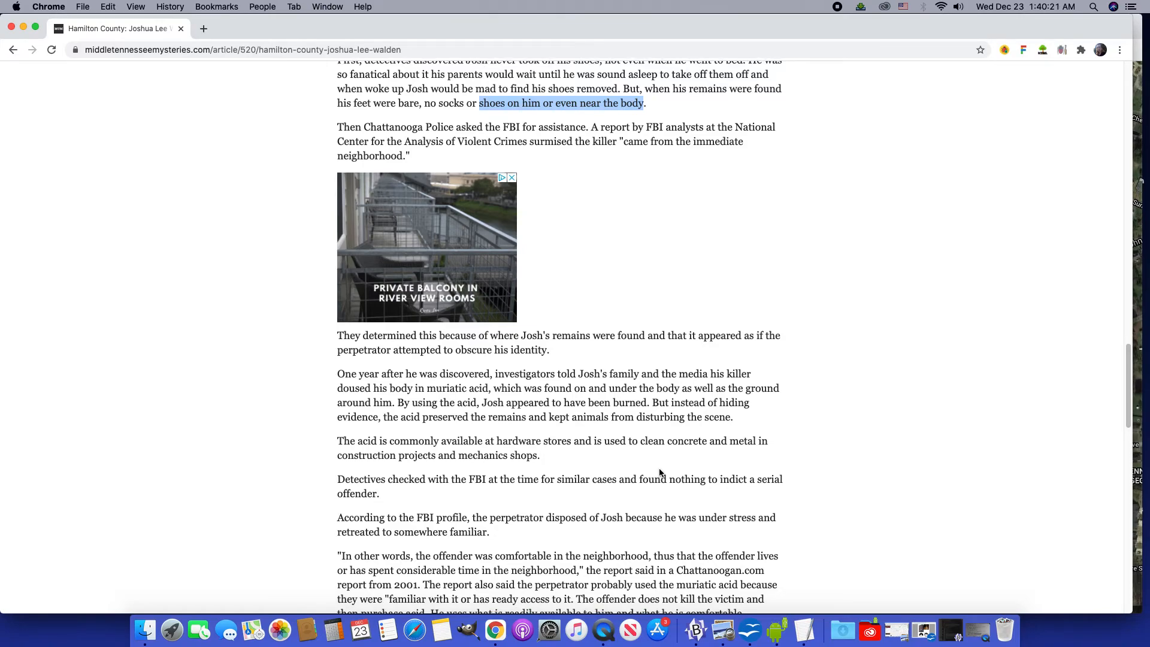
pyautogui.scroll(-1, 658, 467)
pyautogui.scroll(-1, 660, 473)
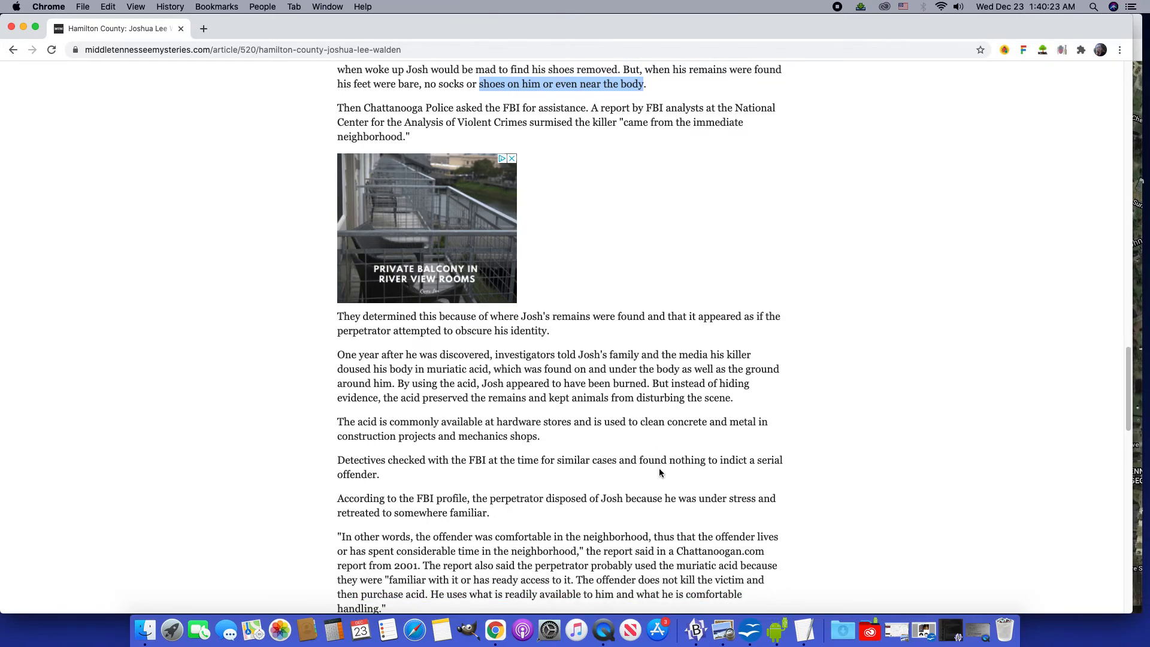
pyautogui.scroll(-1, 661, 472)
pyautogui.scroll(-1, 660, 473)
pyautogui.scroll(-1, 660, 474)
pyautogui.scroll(-1, 660, 473)
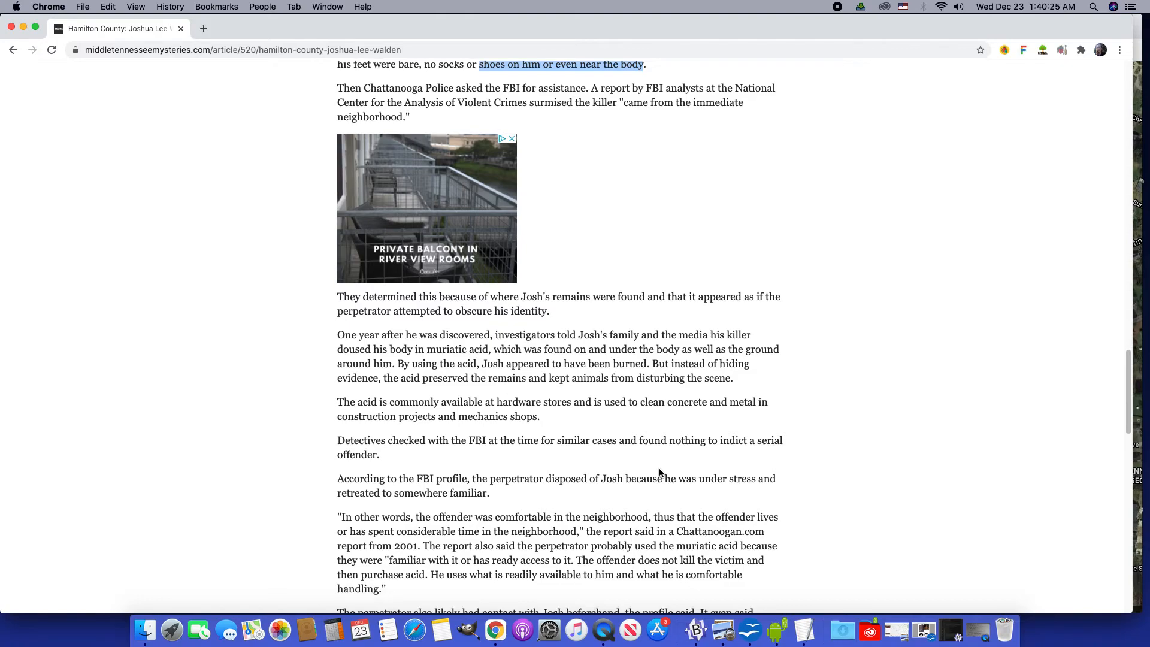
pyautogui.scroll(-2, 661, 473)
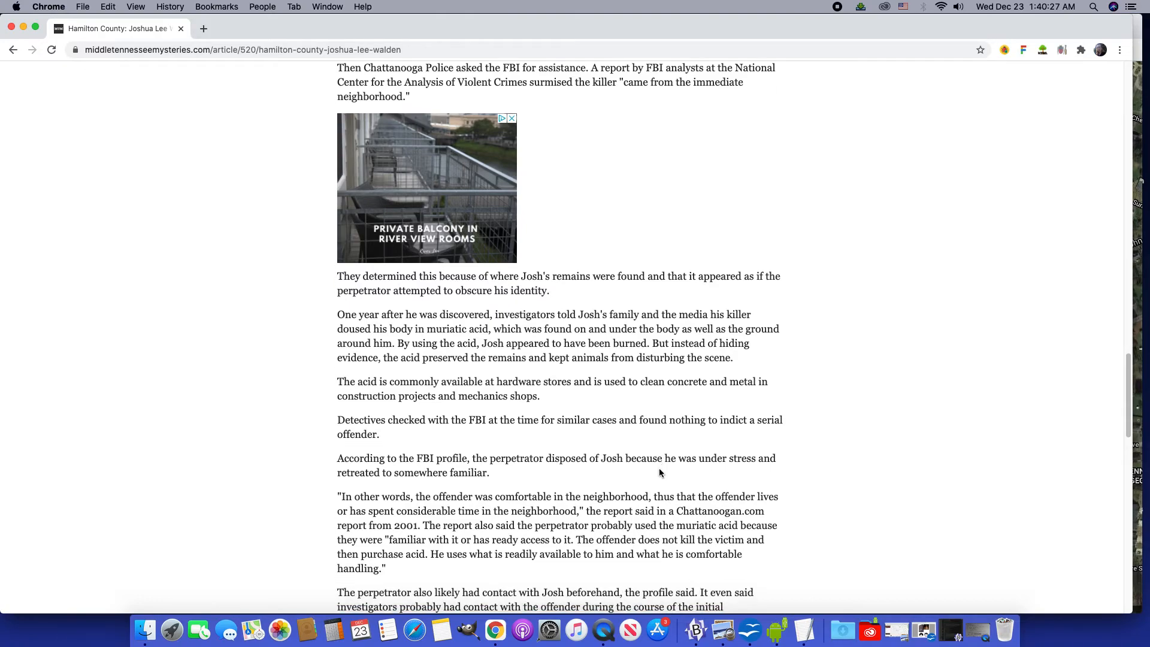
pyautogui.scroll(-1, 660, 472)
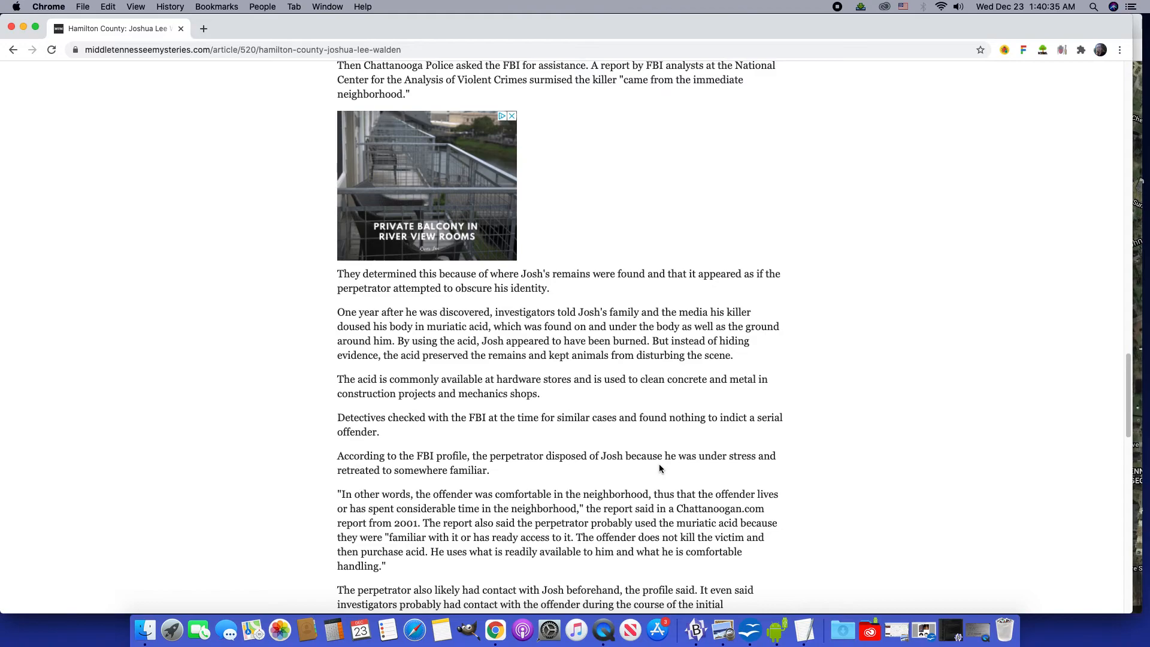
pyautogui.scroll(-1, 659, 464)
pyautogui.scroll(-1, 658, 464)
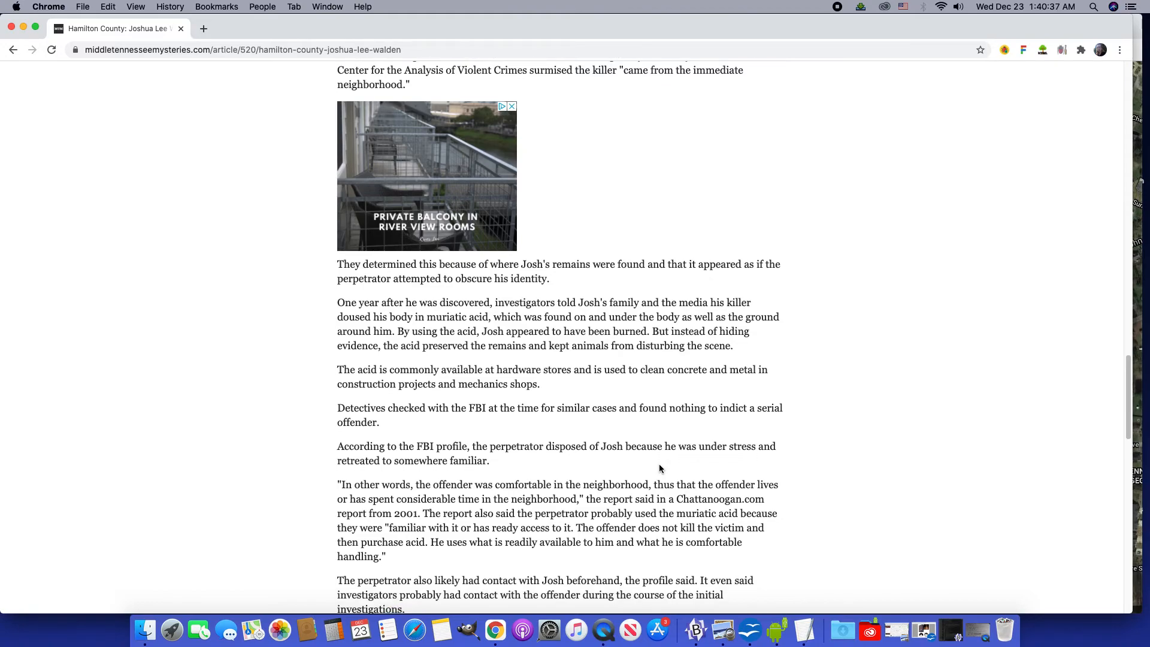
pyautogui.scroll(-1, 658, 464)
pyautogui.scroll(-1, 659, 465)
pyautogui.scroll(-1, 659, 464)
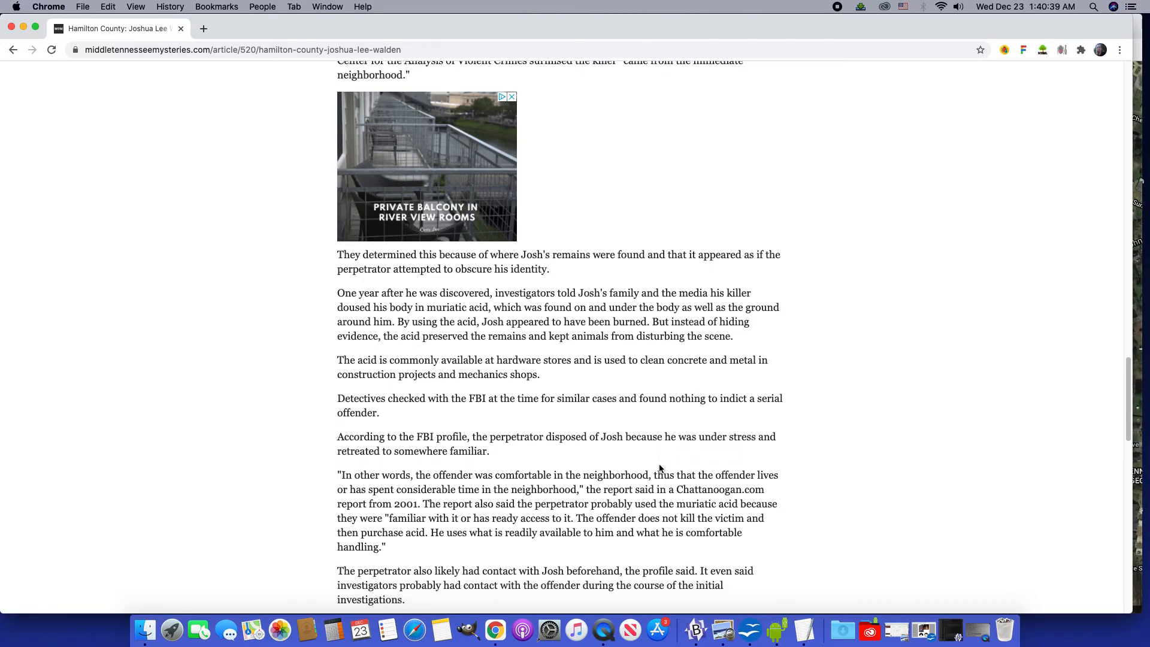
pyautogui.scroll(-1, 659, 468)
pyautogui.scroll(-1, 659, 465)
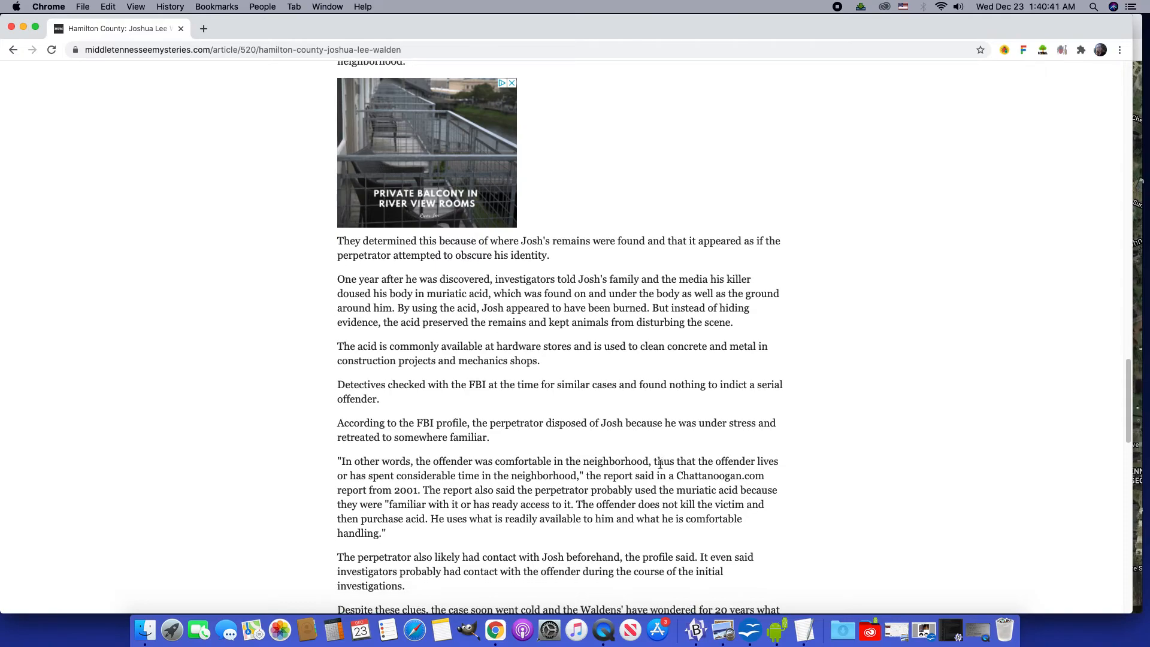
pyautogui.scroll(-1, 659, 464)
pyautogui.scroll(-2, 658, 465)
pyautogui.scroll(-1, 659, 464)
pyautogui.scroll(-1, 658, 464)
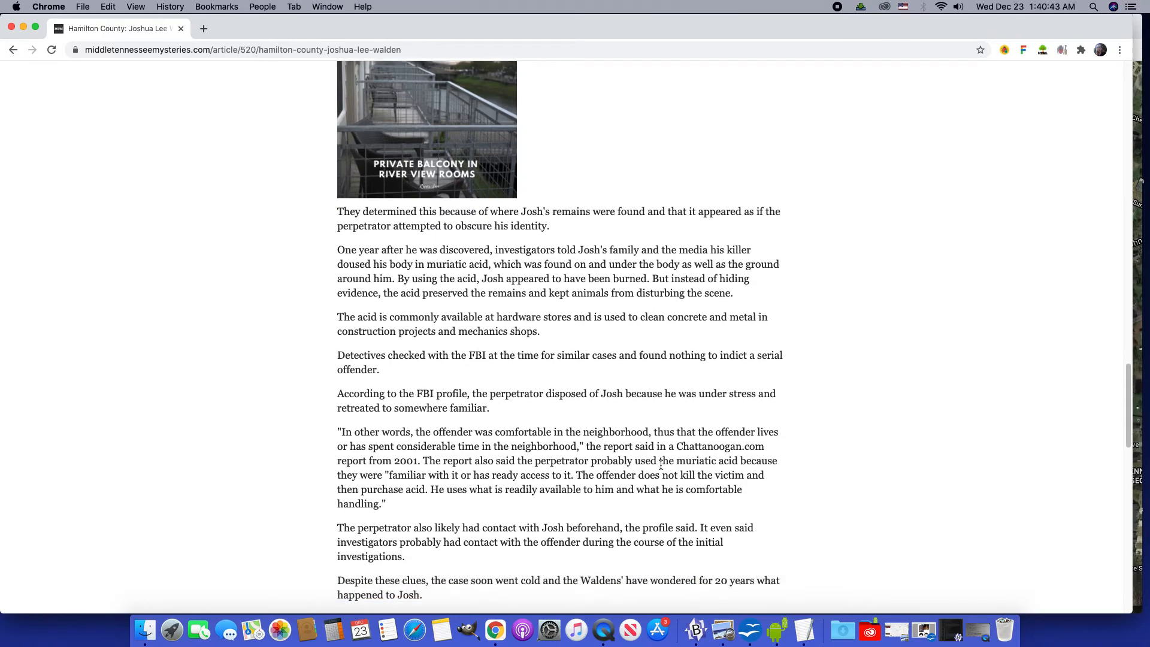
pyautogui.scroll(-1, 660, 465)
pyautogui.scroll(-1, 660, 465)
pyautogui.scroll(-2, 662, 467)
pyautogui.scroll(-1, 663, 470)
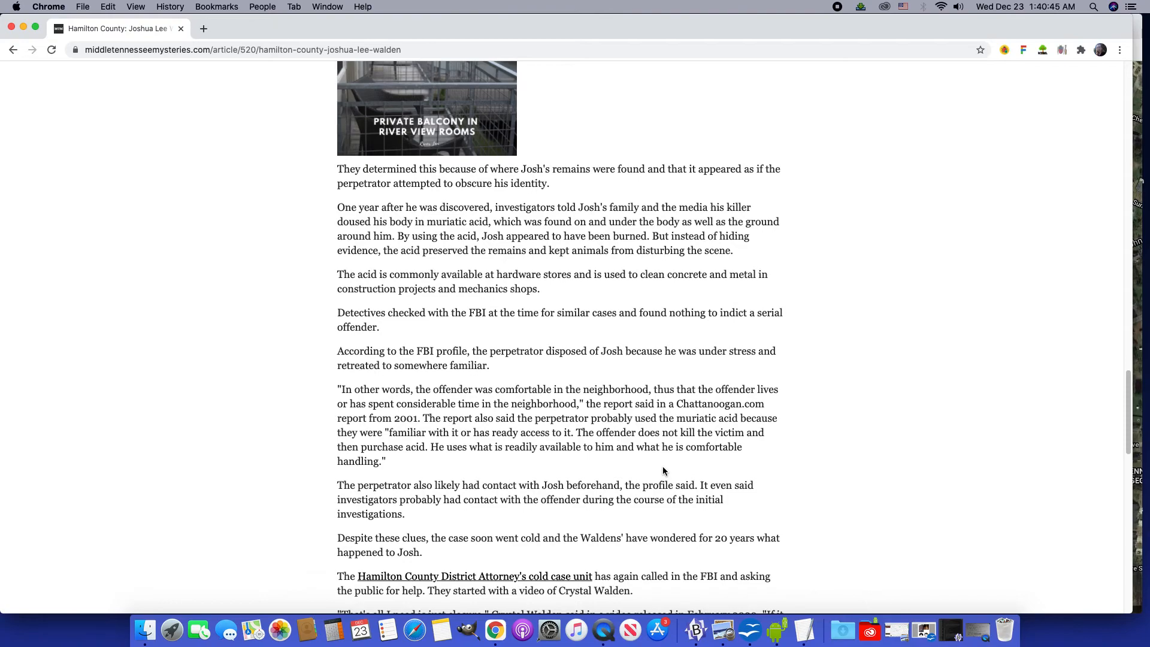
pyautogui.scroll(-1, 663, 470)
pyautogui.scroll(-2, 663, 470)
pyautogui.scroll(-1, 663, 470)
pyautogui.scroll(-2, 664, 470)
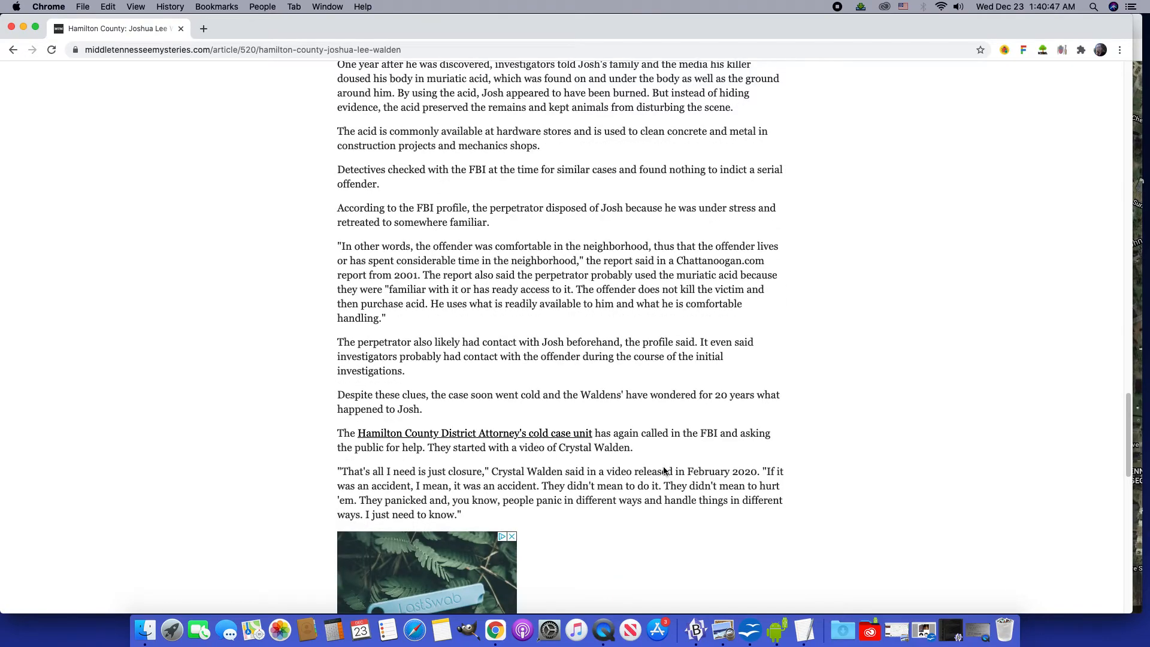
pyautogui.scroll(-1, 665, 470)
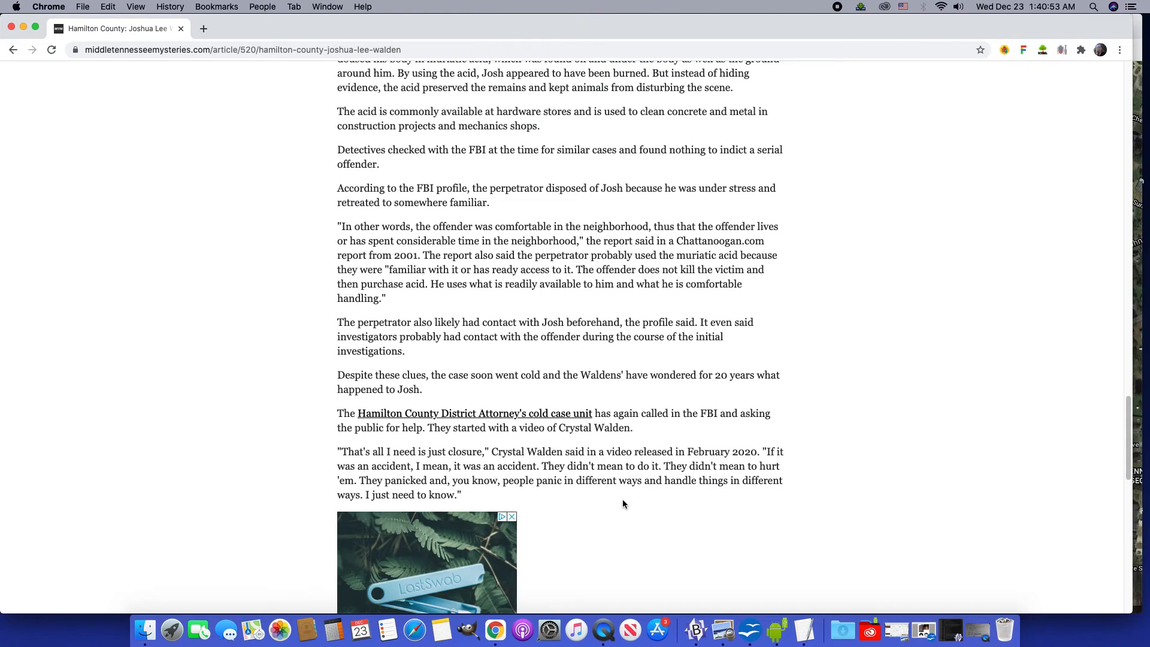
pyautogui.scroll(-1, 623, 503)
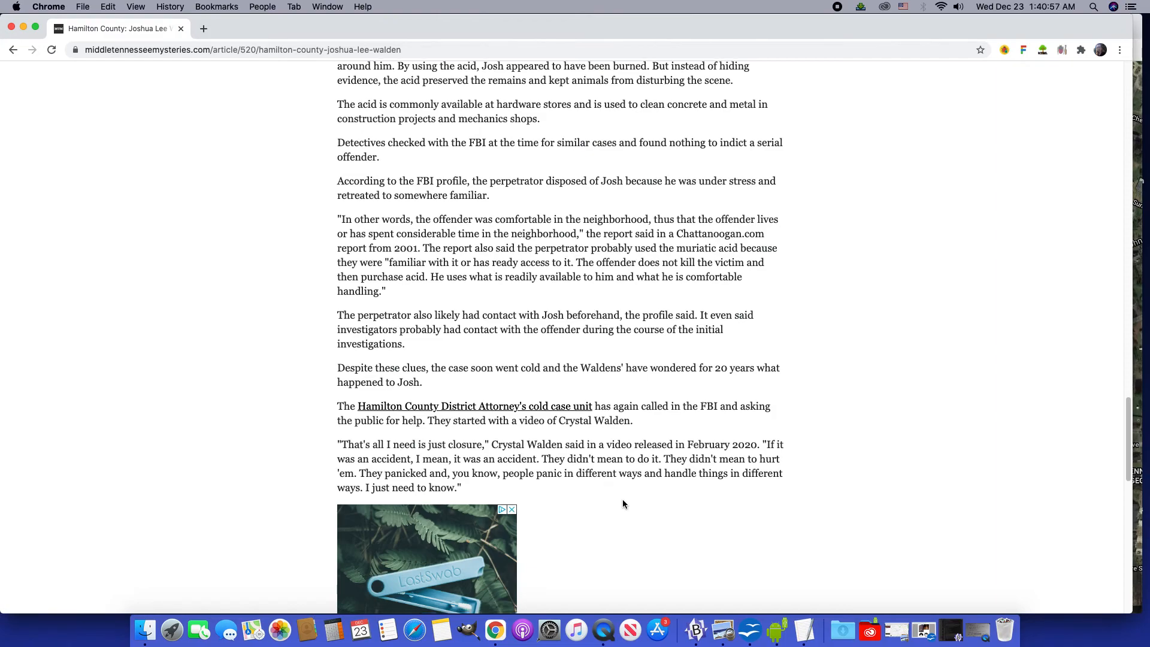
pyautogui.scroll(-2, 622, 504)
pyautogui.scroll(-1, 623, 504)
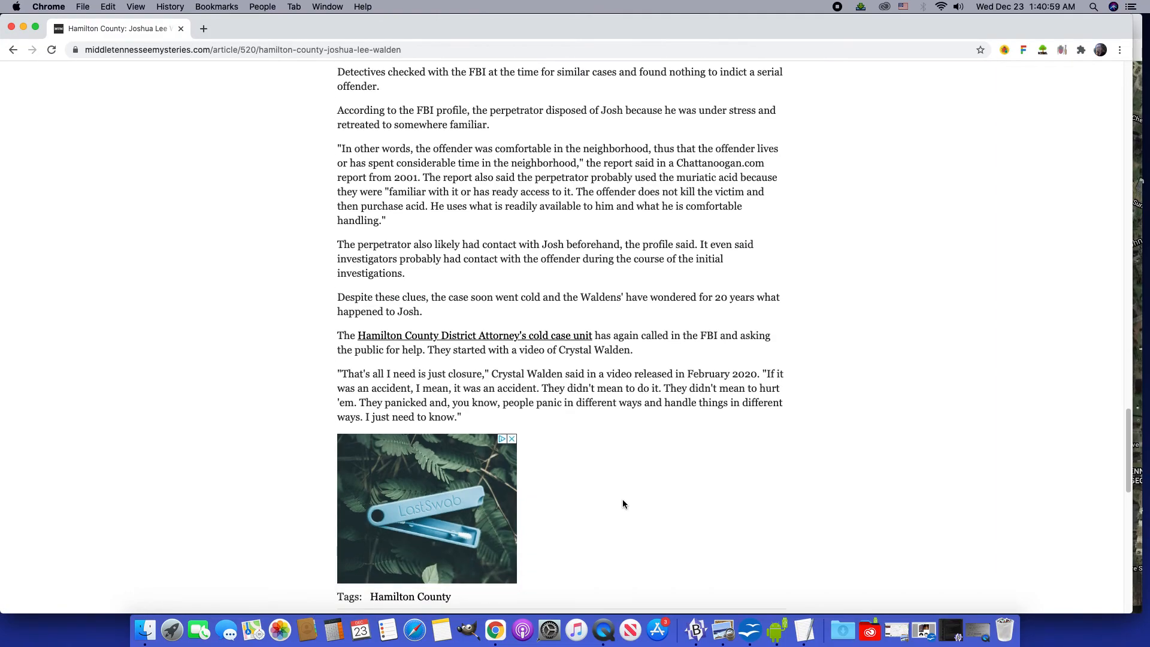
pyautogui.scroll(-1, 622, 503)
pyautogui.scroll(-1, 623, 503)
pyautogui.scroll(-1, 623, 503)
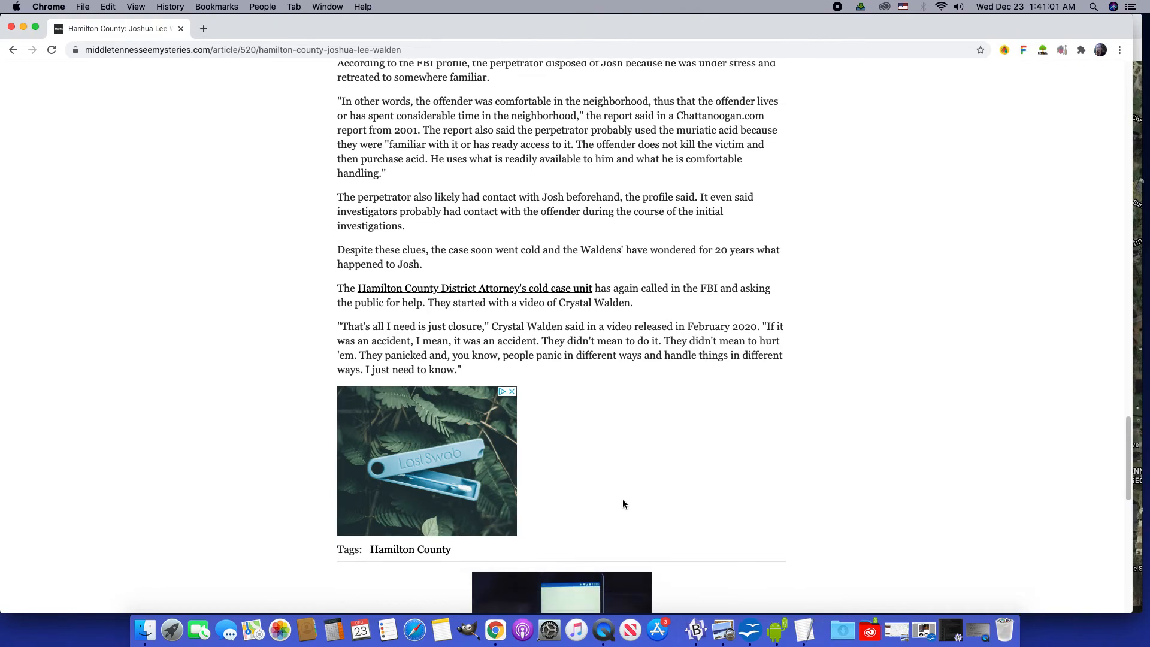
pyautogui.scroll(-1, 622, 501)
pyautogui.scroll(-1, 623, 502)
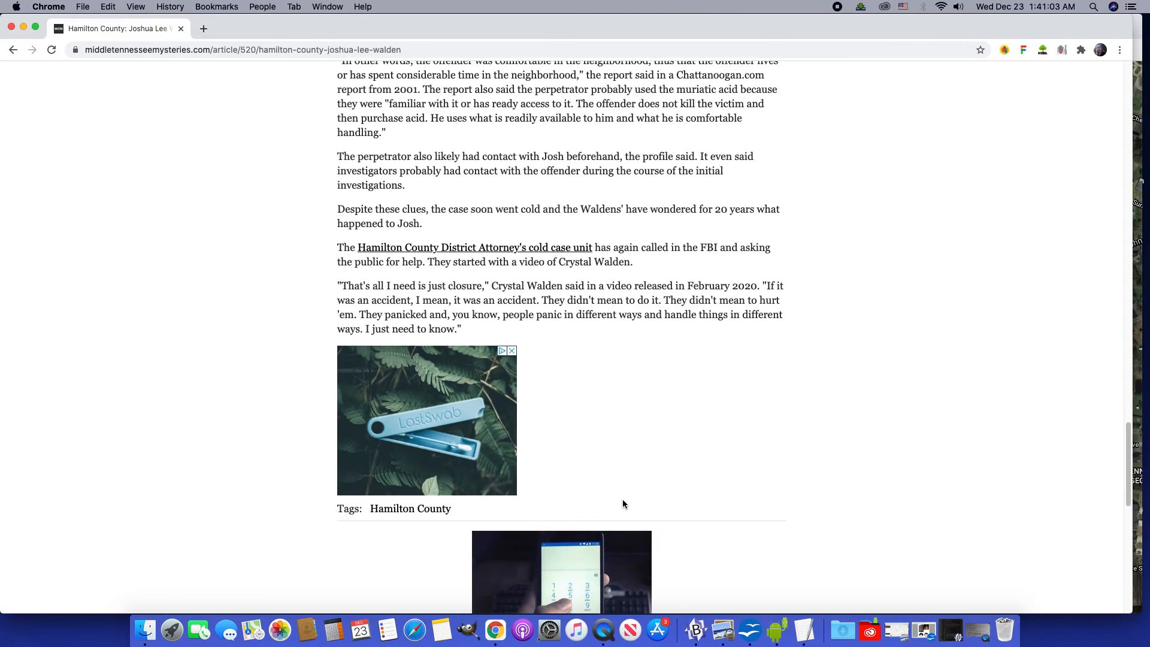
pyautogui.scroll(-1, 622, 503)
pyautogui.scroll(-1, 623, 504)
pyautogui.scroll(-1, 622, 504)
pyautogui.scroll(-3, 622, 504)
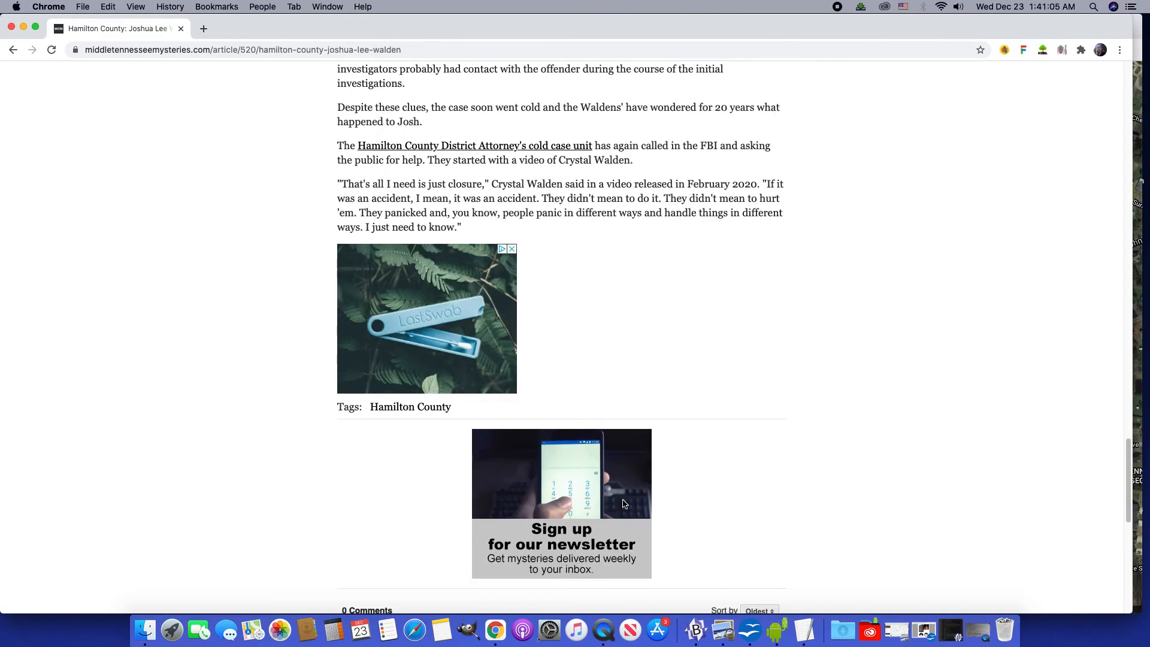
pyautogui.scroll(3, 623, 504)
pyautogui.scroll(5, 623, 503)
pyautogui.scroll(8, 623, 503)
pyautogui.scroll(6, 625, 505)
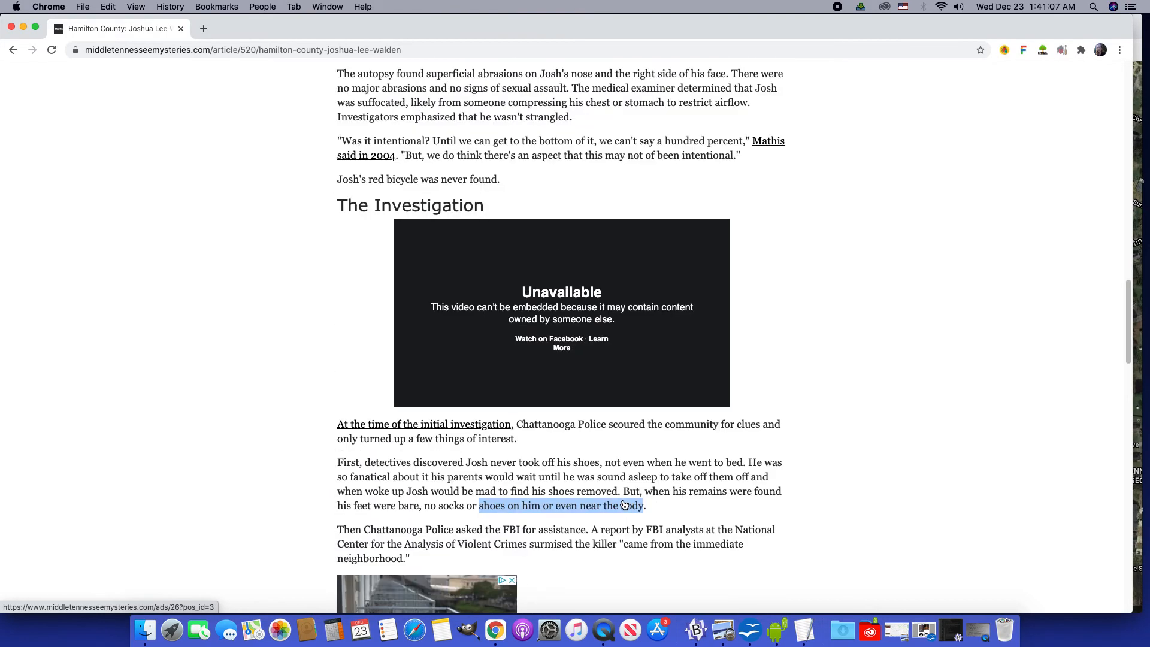
pyautogui.scroll(5, 625, 506)
pyautogui.scroll(2, 624, 504)
pyautogui.scroll(5, 624, 503)
pyautogui.scroll(2, 623, 500)
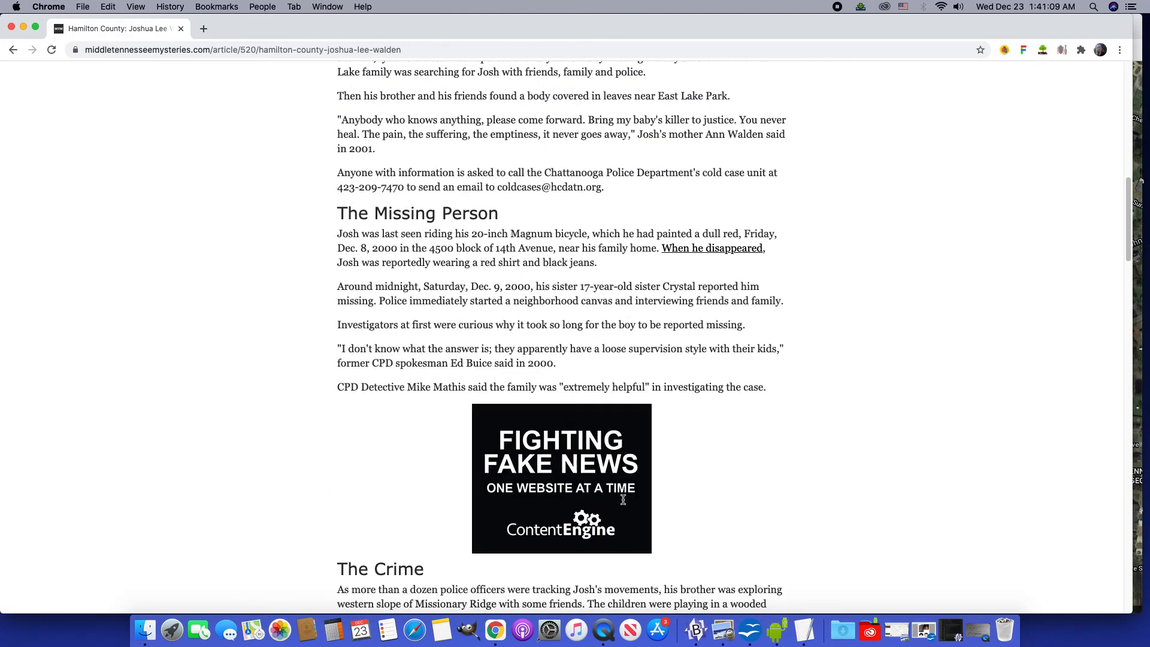
pyautogui.scroll(1, 623, 500)
pyautogui.scroll(1, 622, 500)
pyautogui.scroll(2, 622, 500)
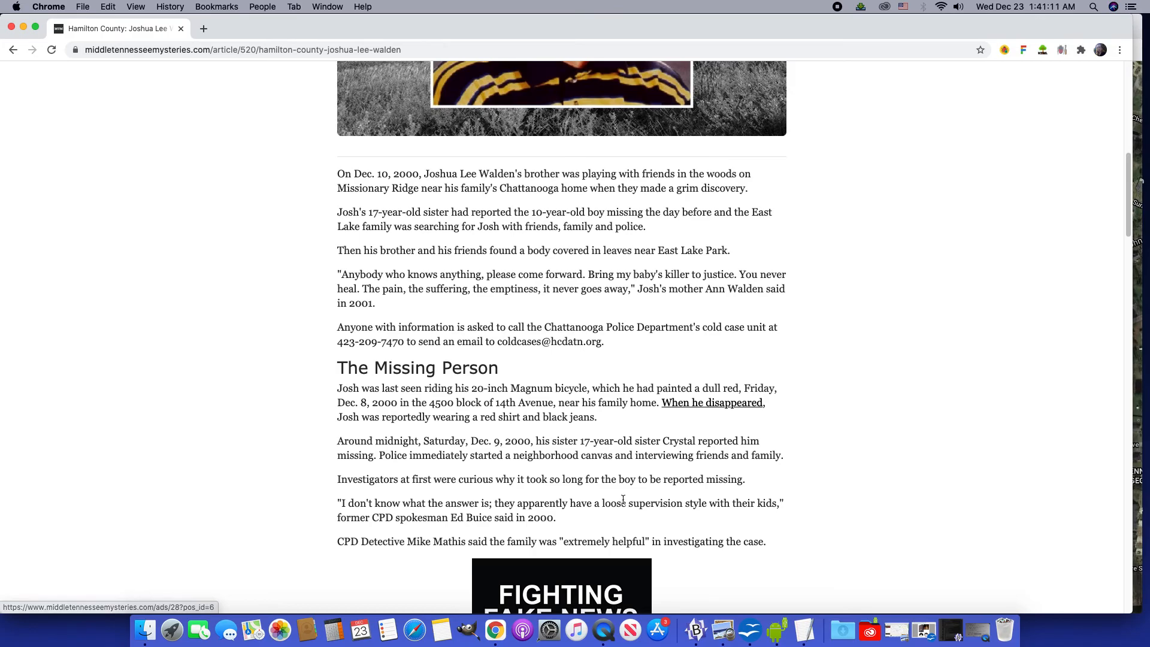
pyautogui.scroll(1, 623, 499)
pyautogui.scroll(3, 622, 499)
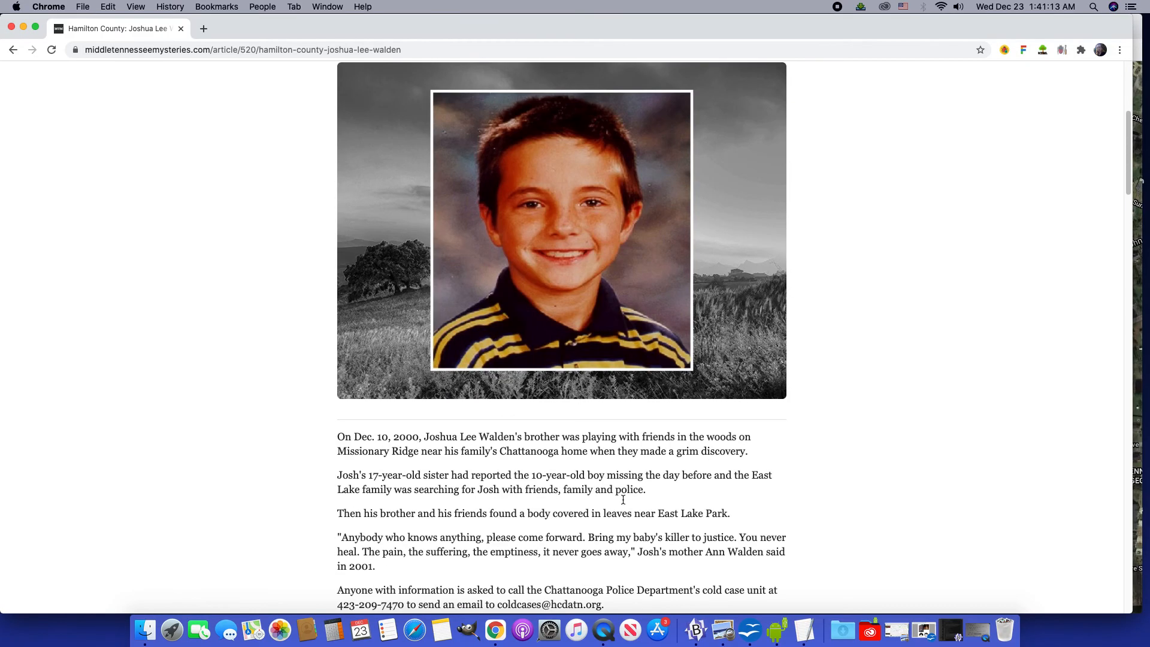
pyautogui.scroll(1, 622, 500)
pyautogui.scroll(-3, 623, 500)
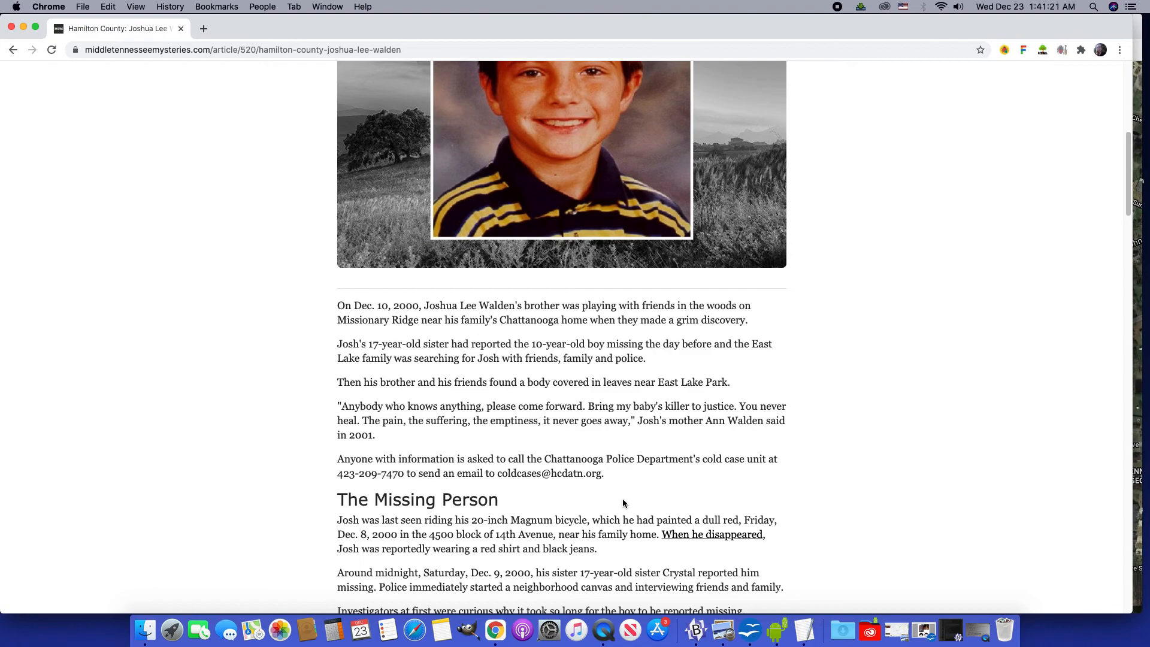
pyautogui.scroll(-1, 623, 501)
pyautogui.scroll(-1, 623, 500)
pyautogui.scroll(-1, 623, 501)
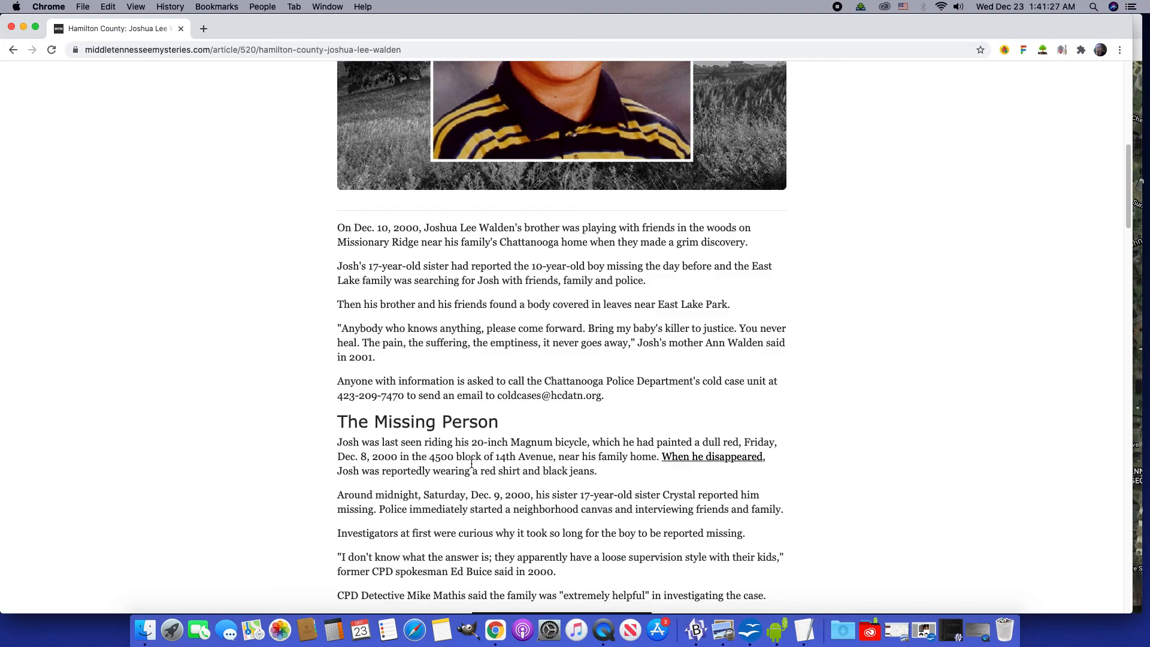
pyautogui.scroll(-1, 476, 468)
pyautogui.scroll(-2, 471, 485)
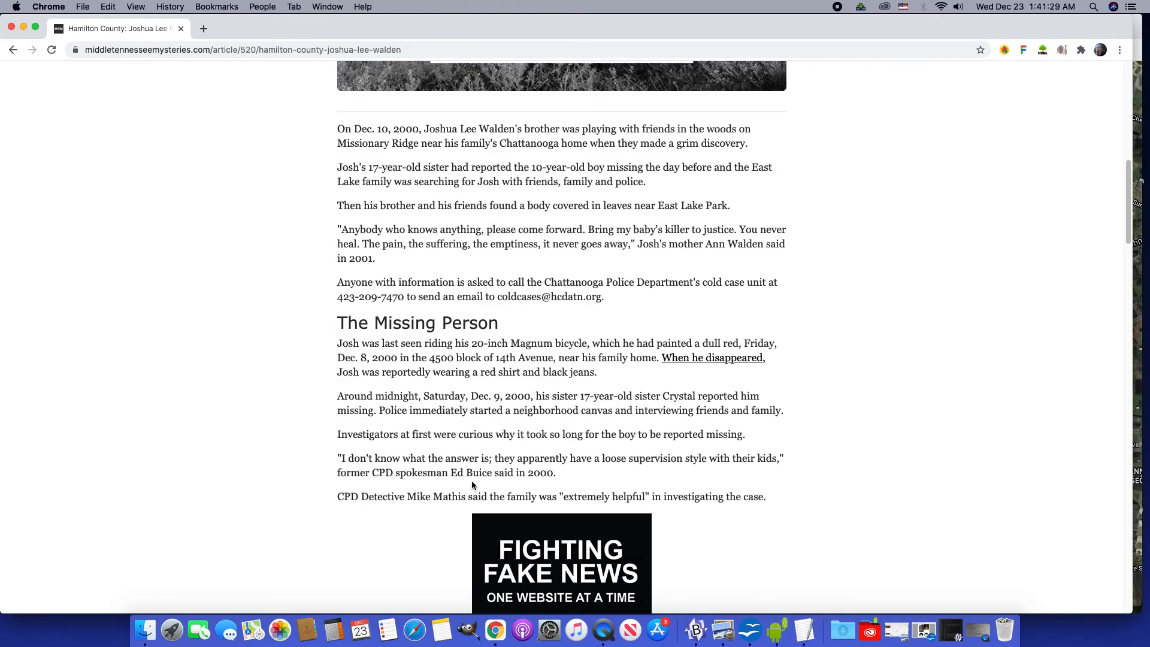
pyautogui.scroll(-1, 472, 483)
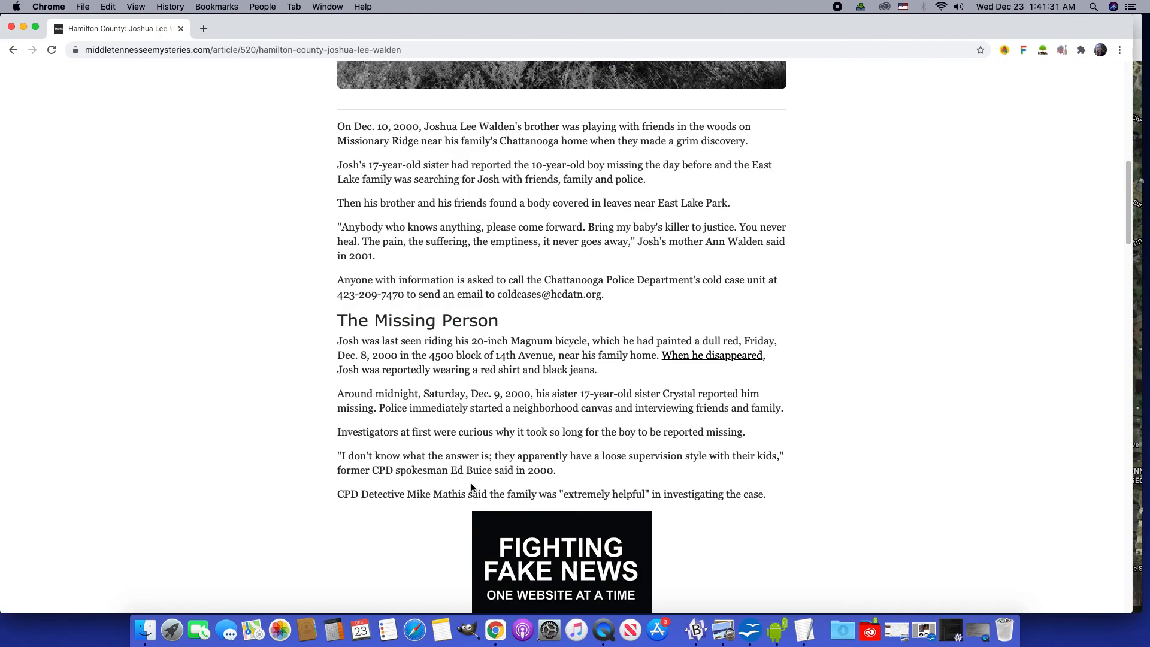
pyautogui.scroll(-2, 471, 487)
pyautogui.scroll(-3, 475, 504)
pyautogui.scroll(-2, 475, 539)
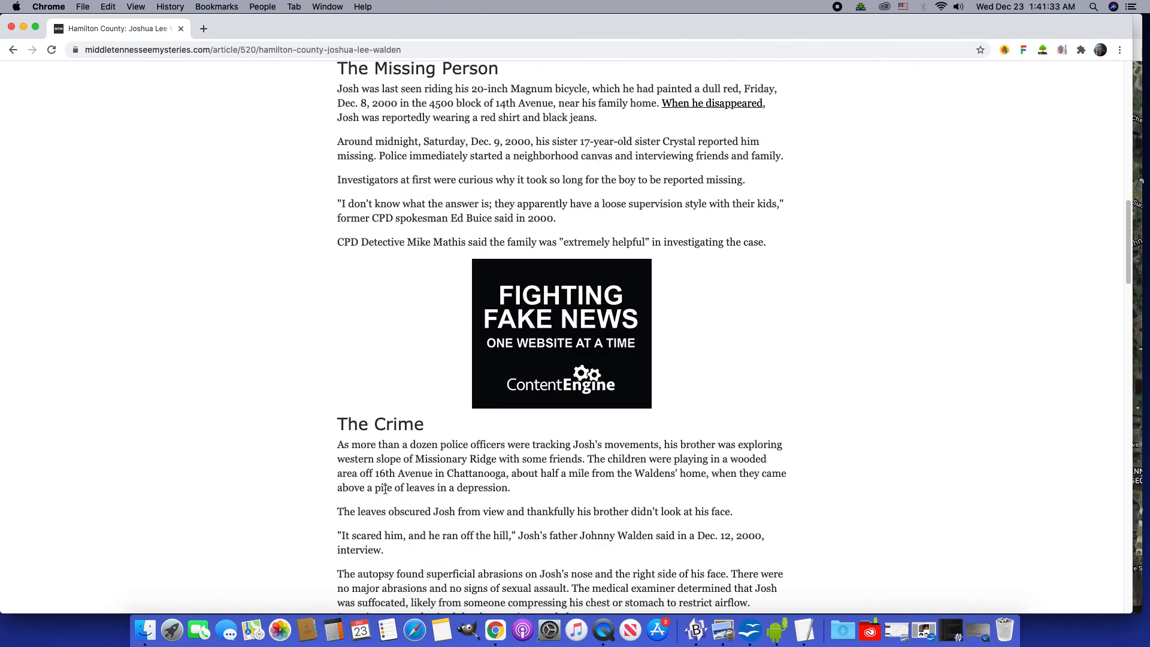
# Highlight 'As more than a dozen police officers were tracking Josh's movements'.
pyautogui.moveTo(337, 444); pyautogui.dragTo(658, 444)
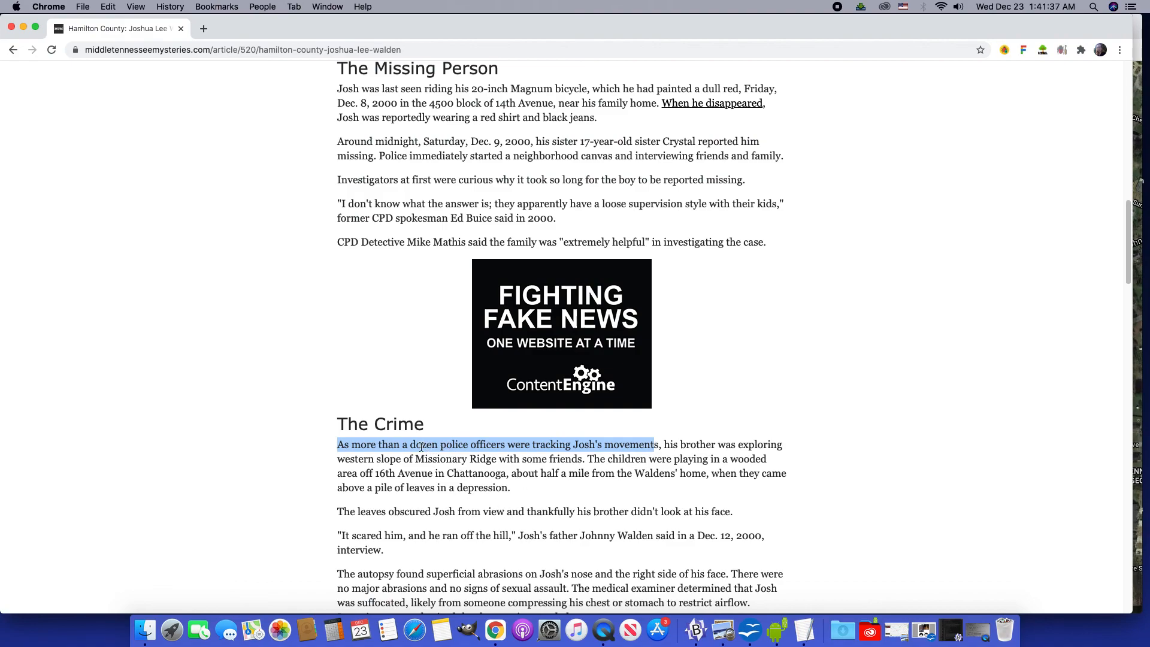
pyautogui.moveTo(421, 447); pyautogui.dragTo(467, 445)
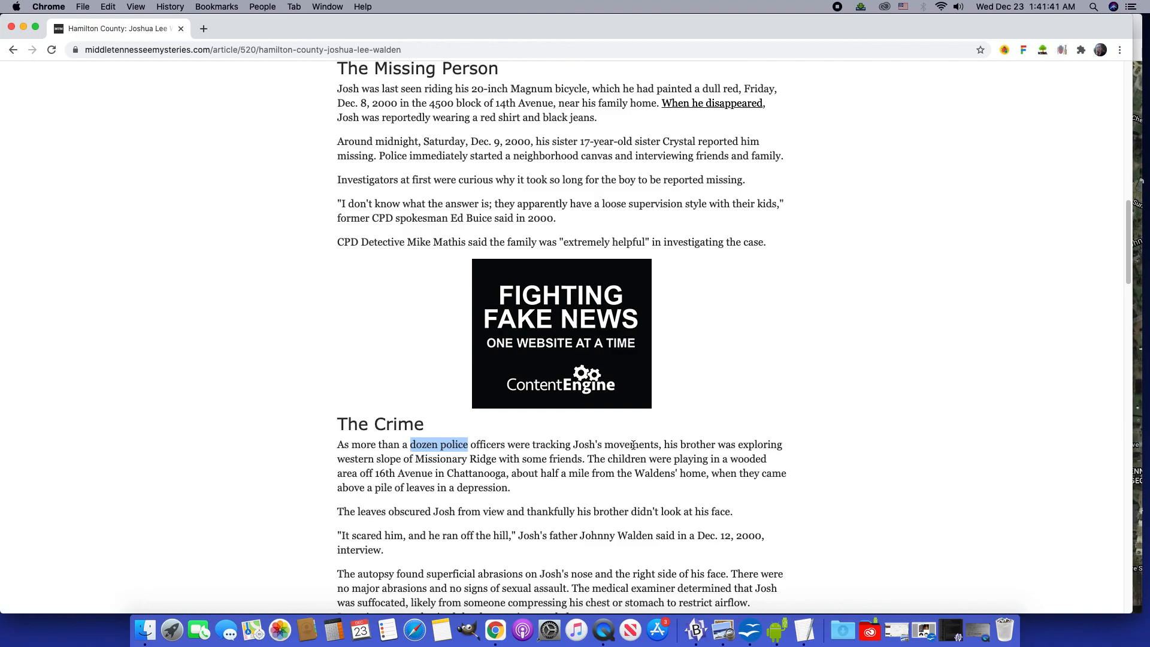
pyautogui.moveTo(658, 445); pyautogui.dragTo(336, 447)
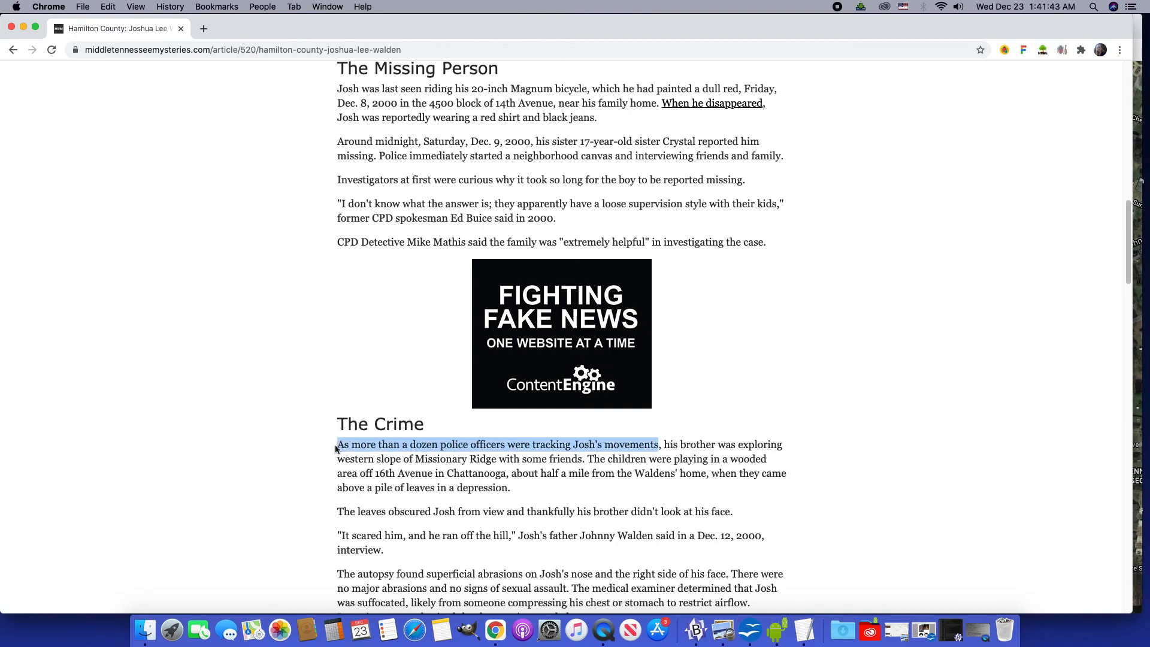